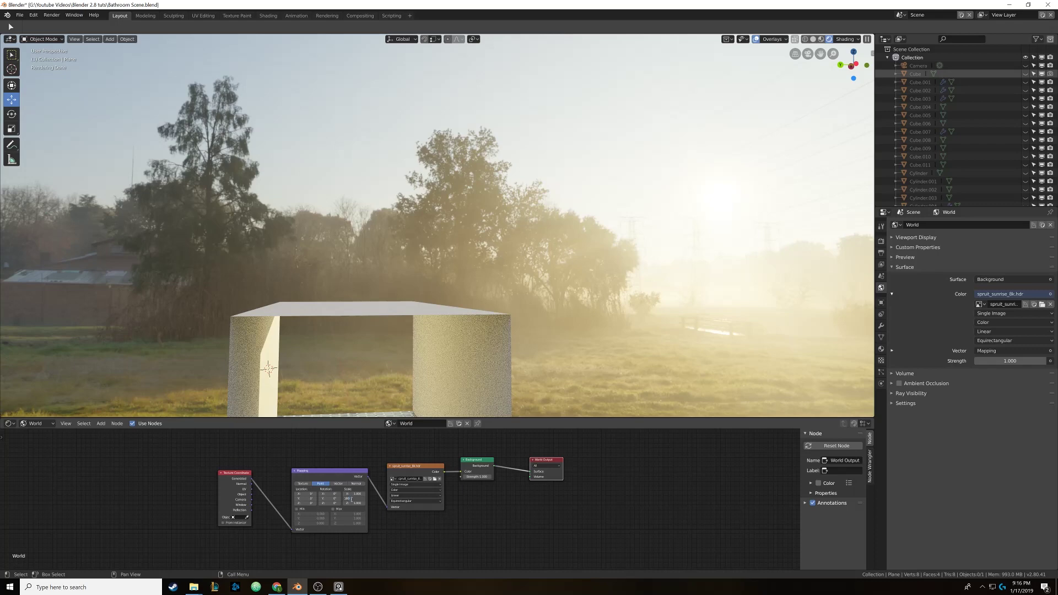
- Confirm 180 in the Mapping node, restore Scale Y to 1.000 and set Rotation Y to 180°
key("Return")
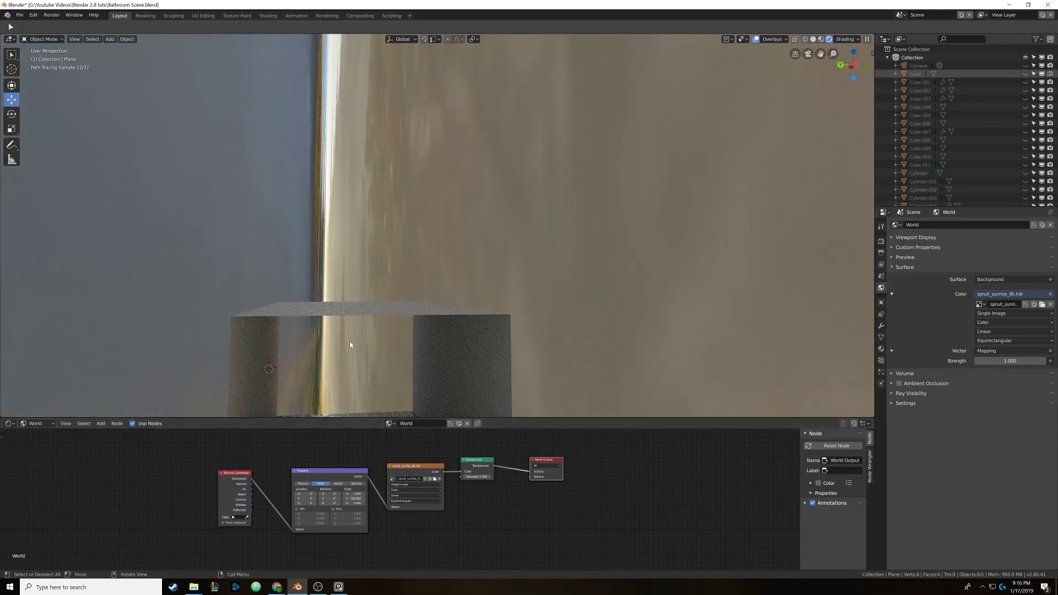
left_click(355, 499)
key("BackSpace")
key("BackSpace")
key("Return")
left_click(331, 499)
type("180")
key("Return")
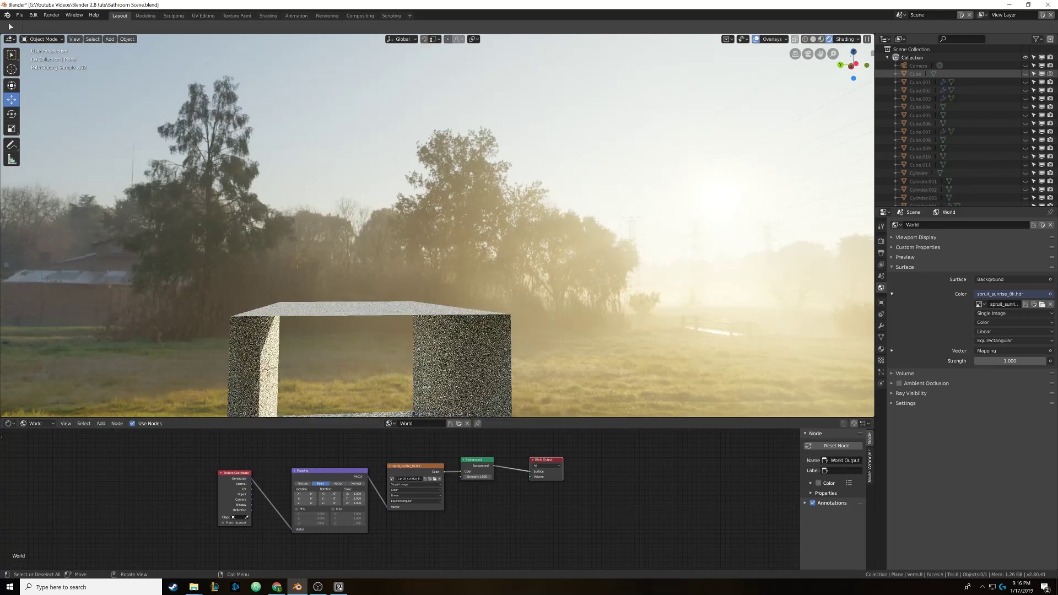
- Try Mapping Location Z at 180, reset it to 0, and set Rotation Z to 180°
left_click(307, 502)
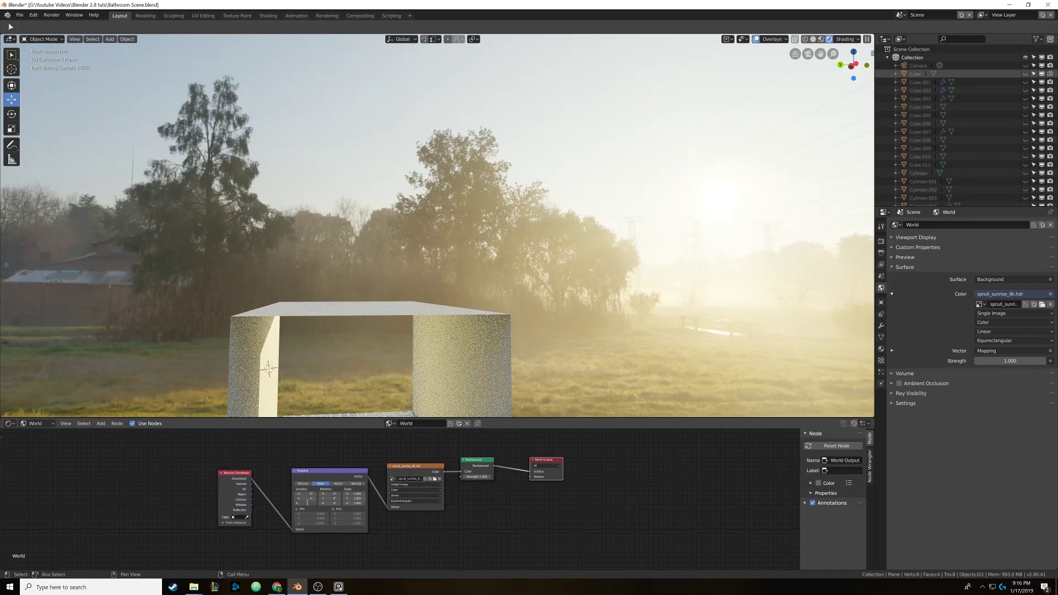
type("180")
key("Return")
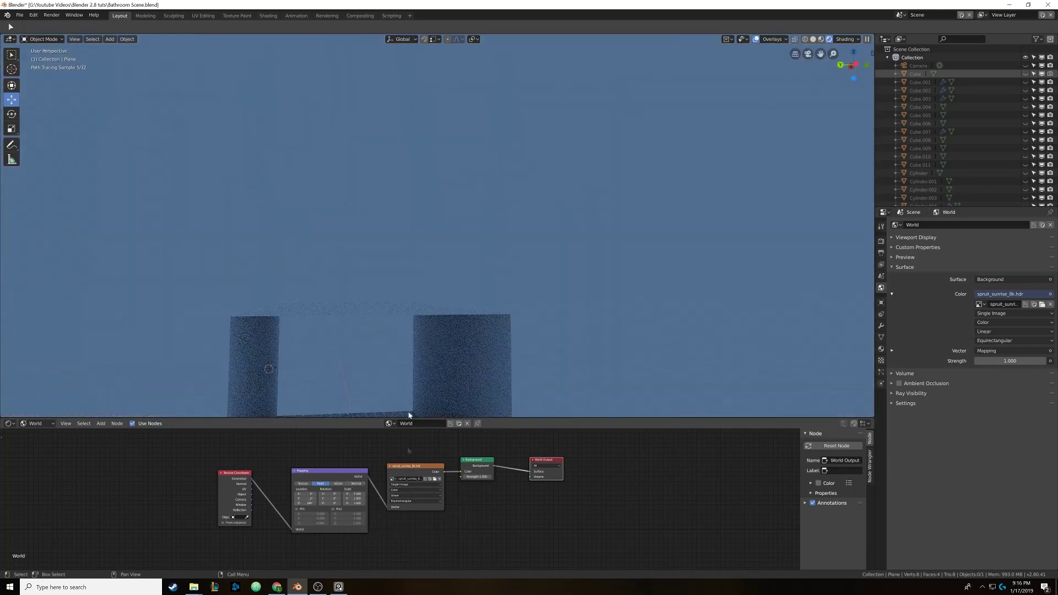
left_click(304, 503)
type("0")
key("Return")
left_click(333, 503)
type("180")
key("Return")
scroll(349, 503, "up", 2)
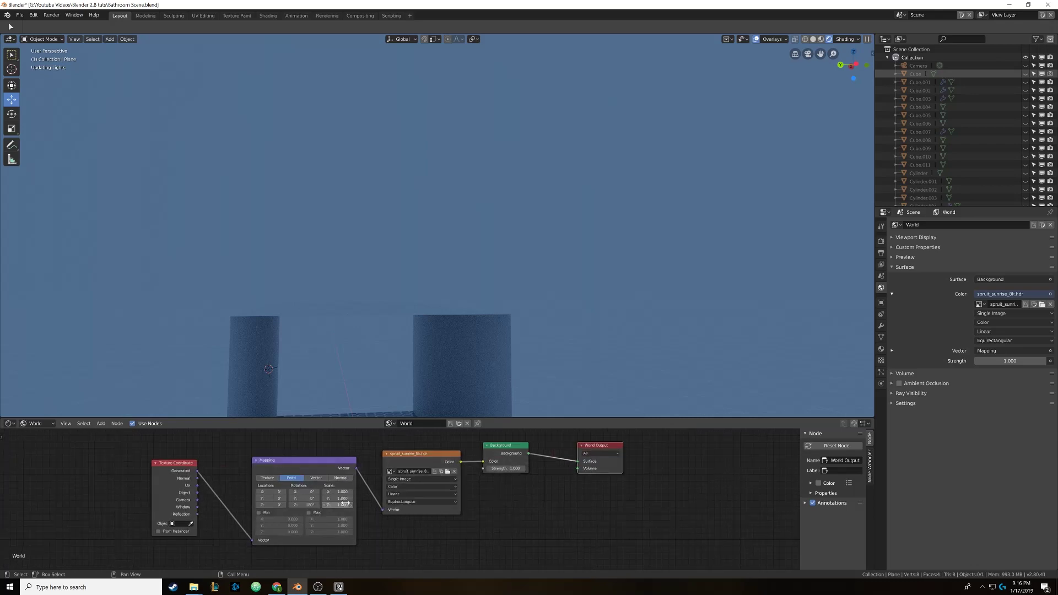
scroll(348, 502, "up", 2)
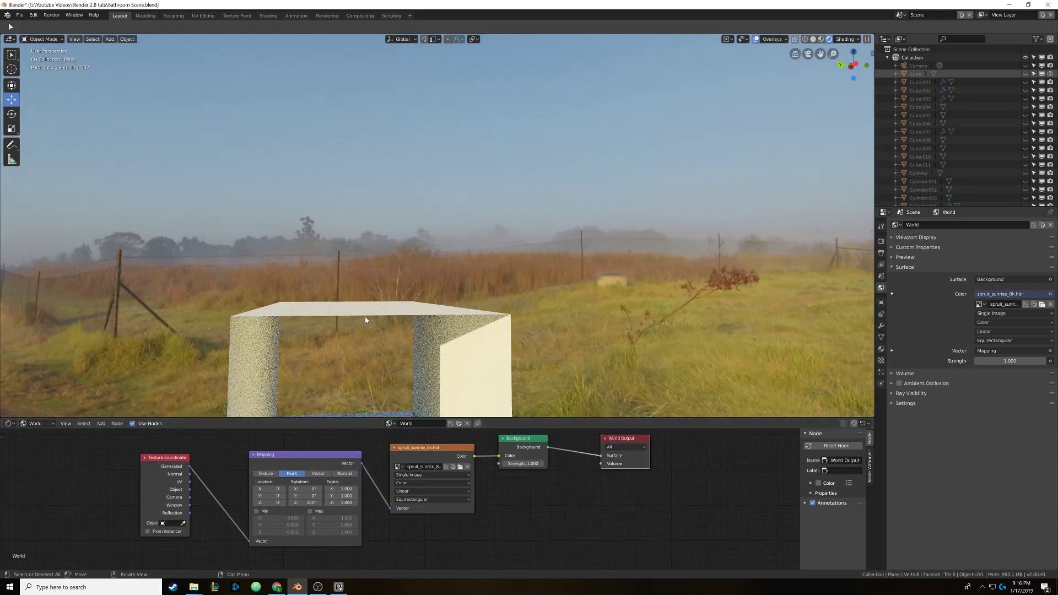
- Look through the scene camera and return the HDRI Mapping Rotation Z to 0°
mouse_move(365, 316)
middle_mouse_down()
mouse_move(307, 293)
mouse_move(389, 313)
middle_mouse_up()
key("KP_0")
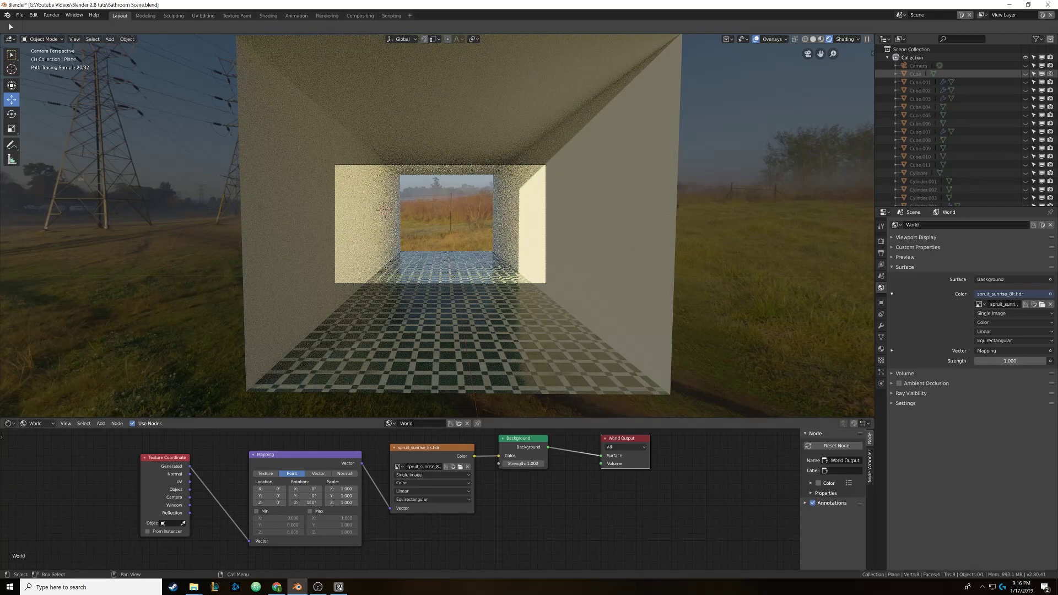
key("BackSpace")
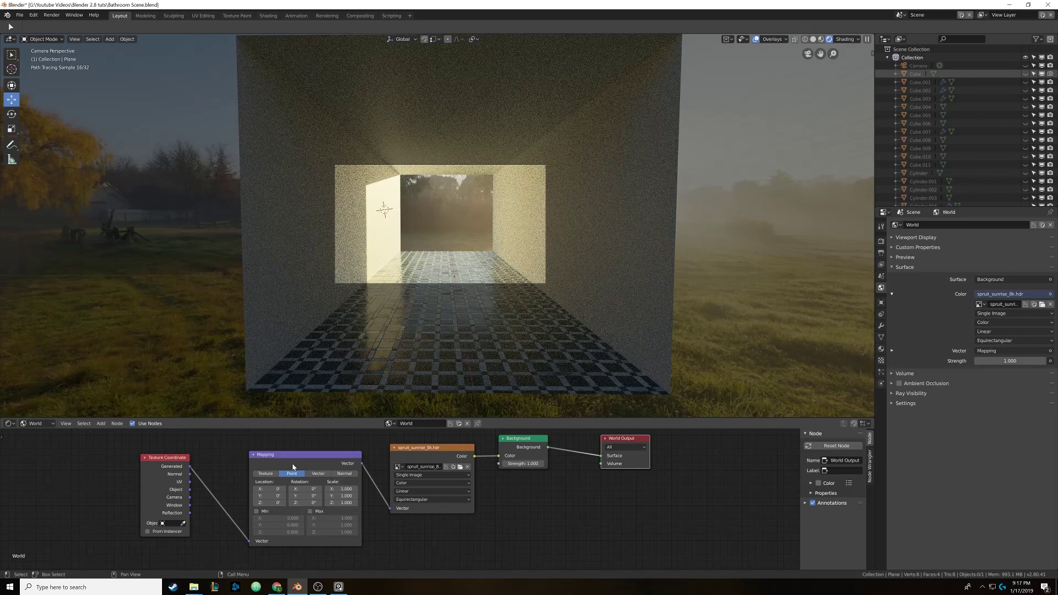
- Switch the viewport to Solid shading to show the bare wall and floor planes
left_click(117, 423)
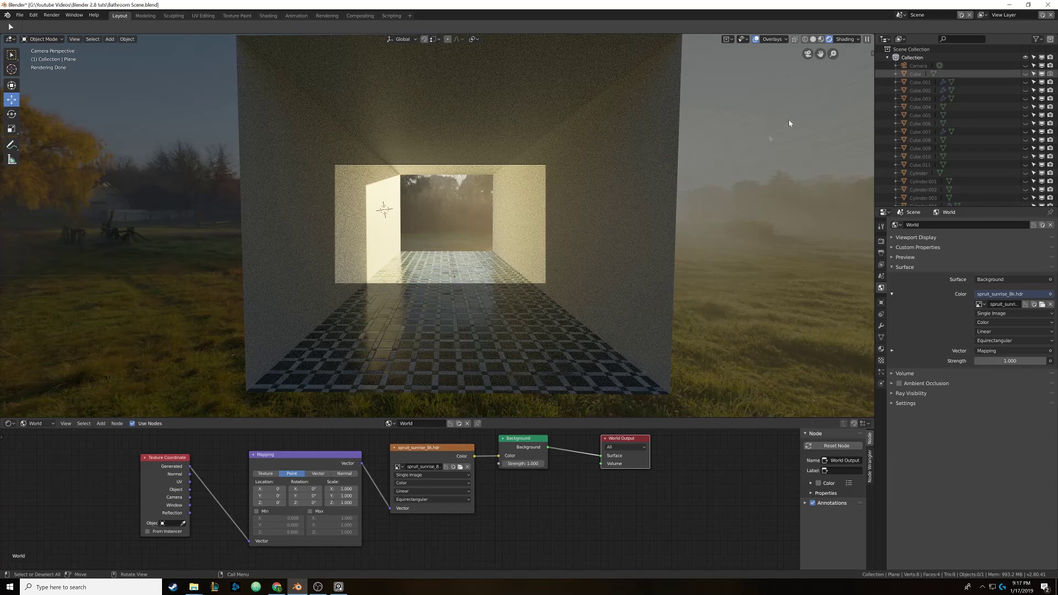
left_click(813, 39)
mouse_move(475, 327)
middle_mouse_down()
mouse_move(463, 243)
mouse_move(443, 251)
middle_mouse_up()
left_click(10, 423)
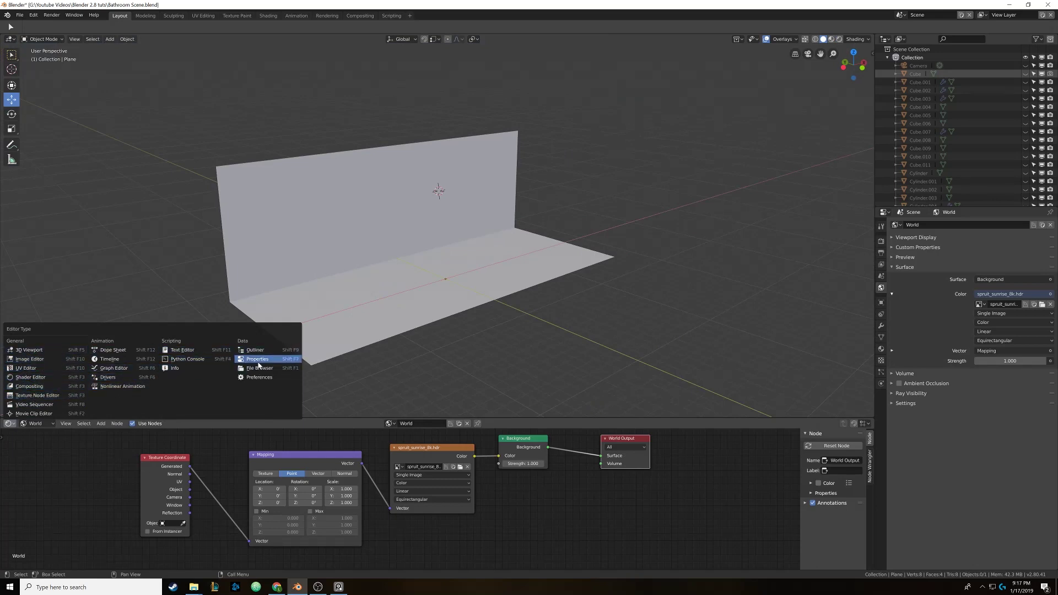
- Turn the node area into a short Timeline below an enlarged 3D viewport
left_click(110, 359)
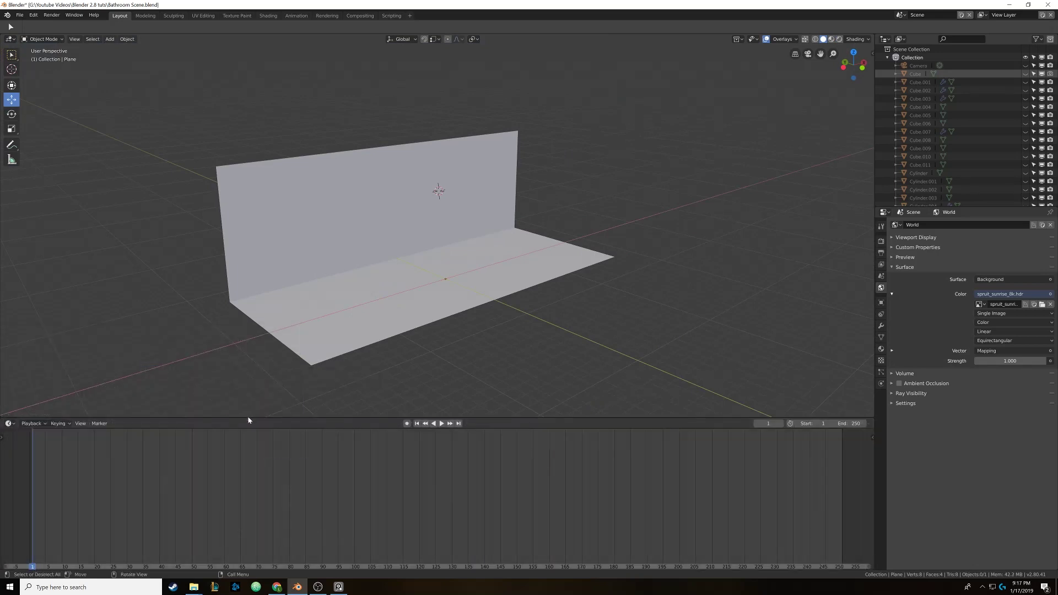
left_click_drag(248, 417, 244, 516)
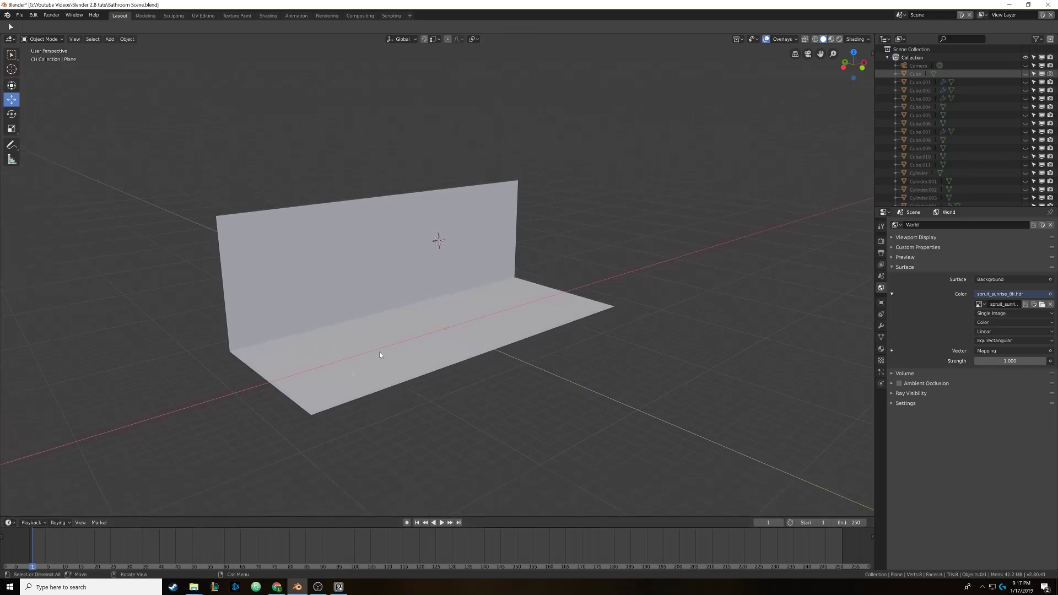
middle_click_drag(380, 355, 419, 344)
- Unhide all bathroom objects, hide the cabinet Cube, and show the Render properties
key("alt+h")
left_click(405, 262)
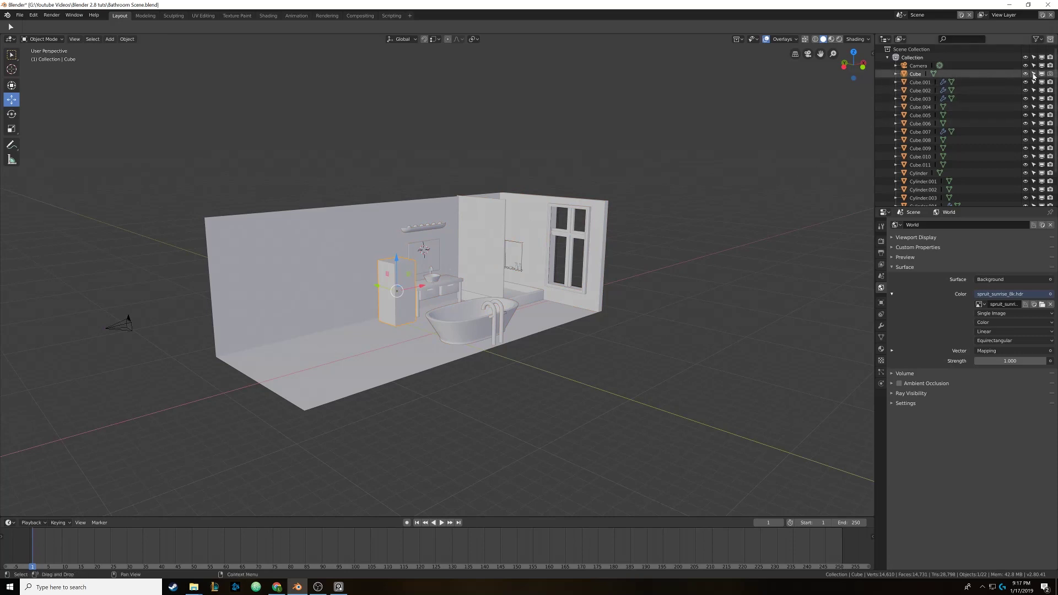
key("h")
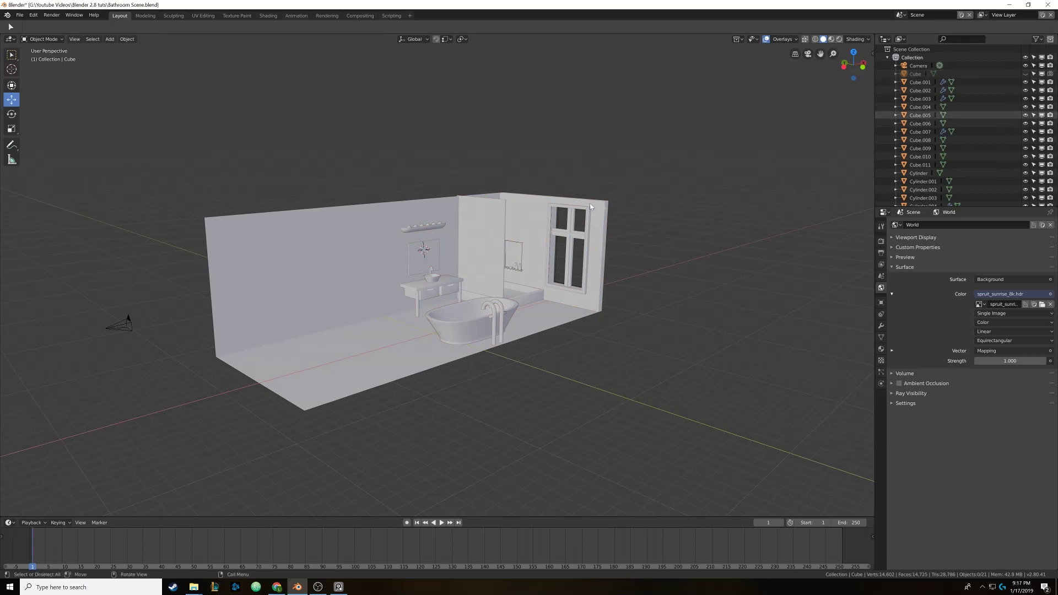
middle_click_drag(551, 212, 417, 224)
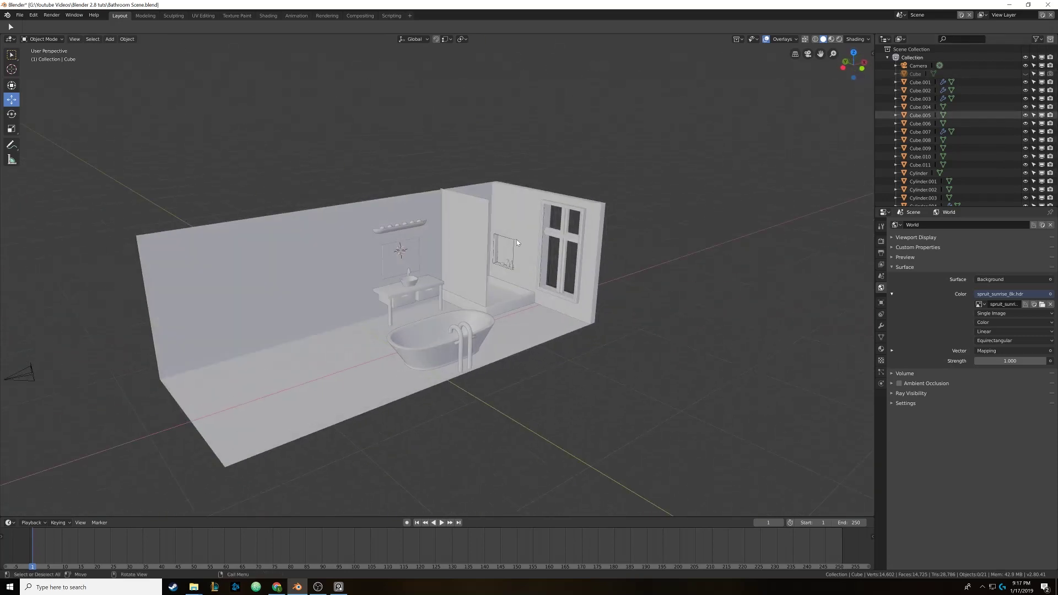
middle_click_drag(512, 243, 449, 283)
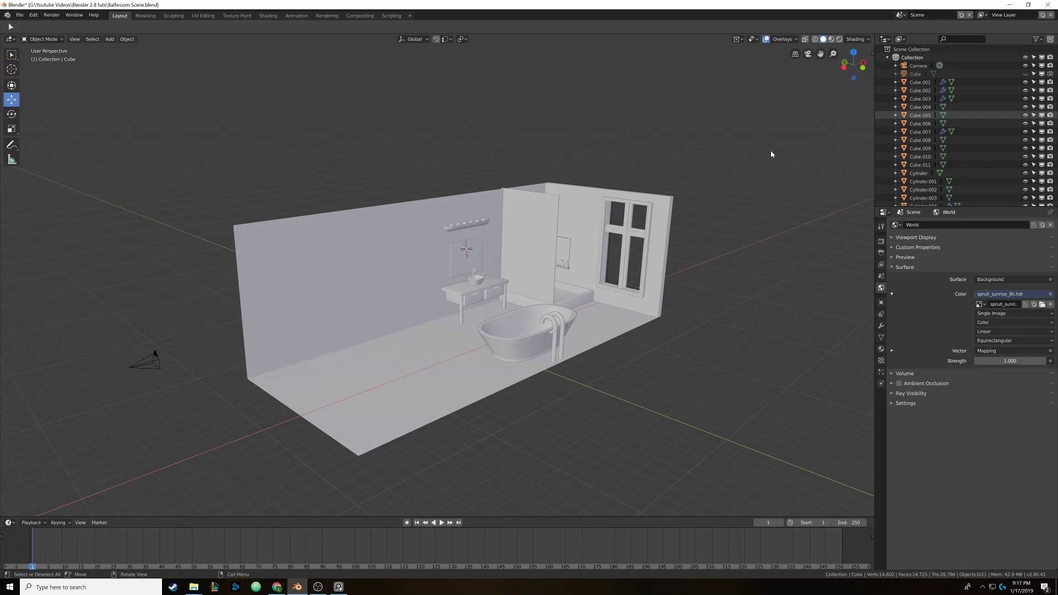
left_click(880, 241)
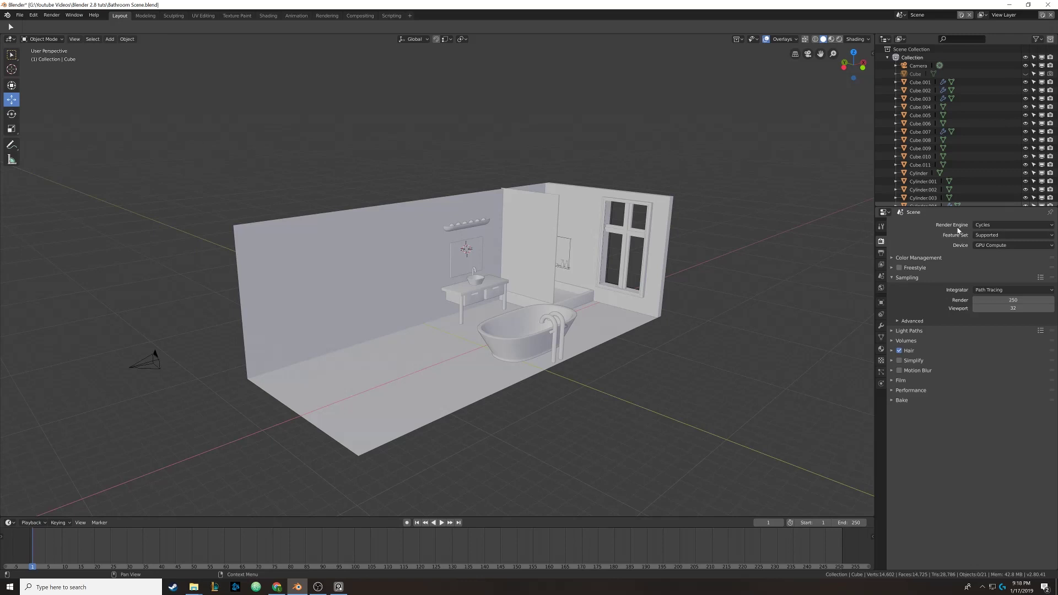
- Change the render engine from Cycles to Eevee in Render properties
left_click(987, 226)
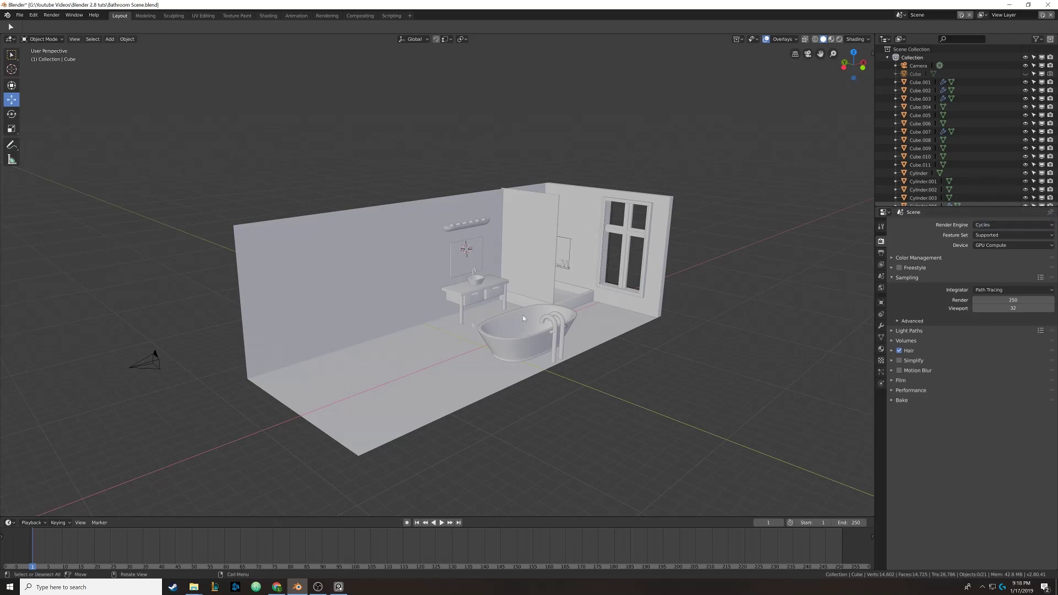
left_click(998, 226)
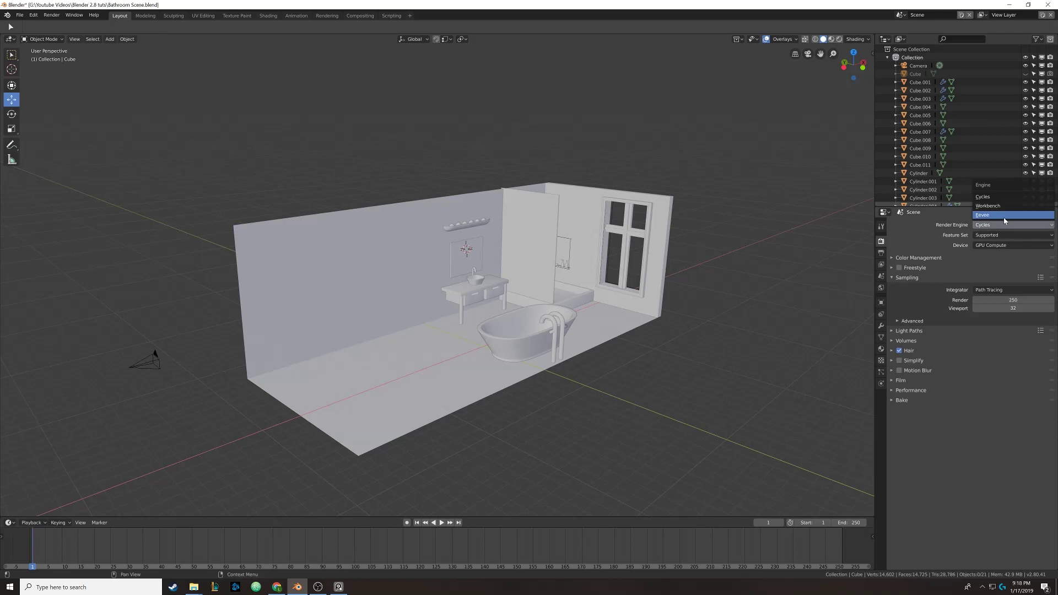
left_click(1004, 216)
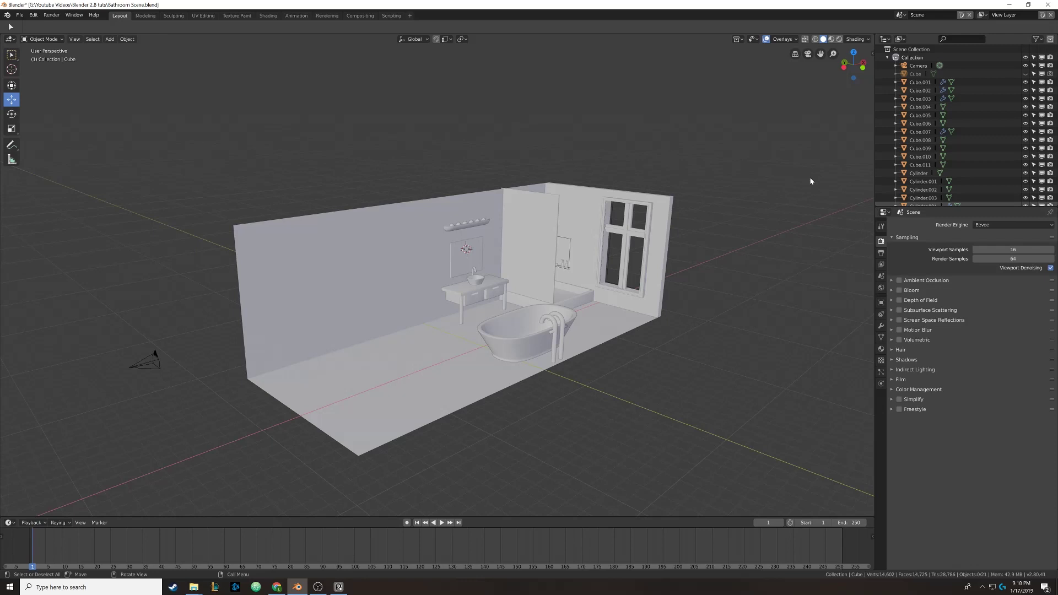
middle_click_drag(810, 181, 724, 177)
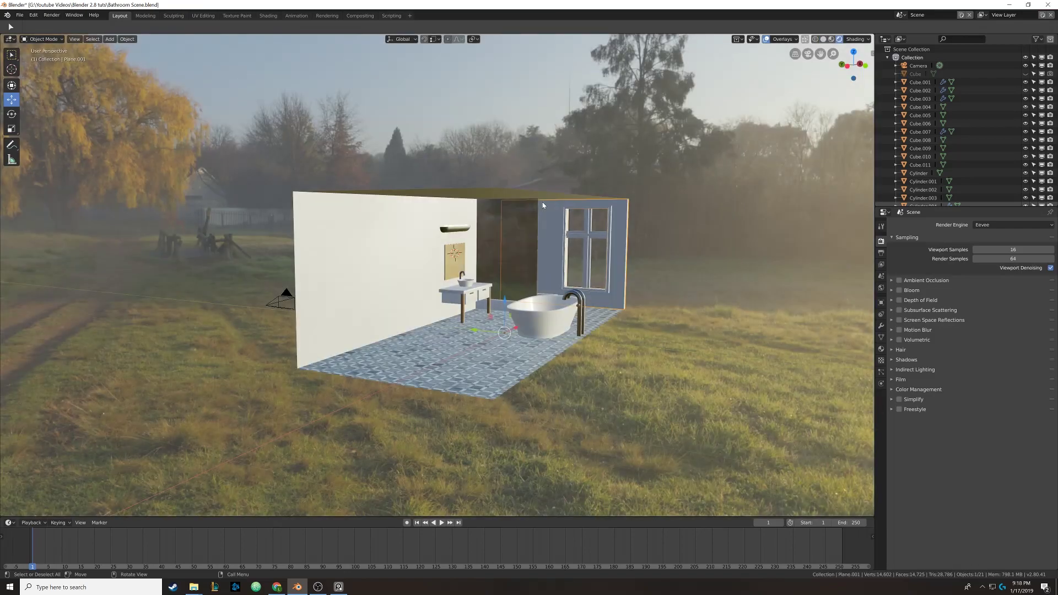
- Zoom and orbit around the rendered bathroom up to a high overhead view
scroll(464, 286, "up", 6)
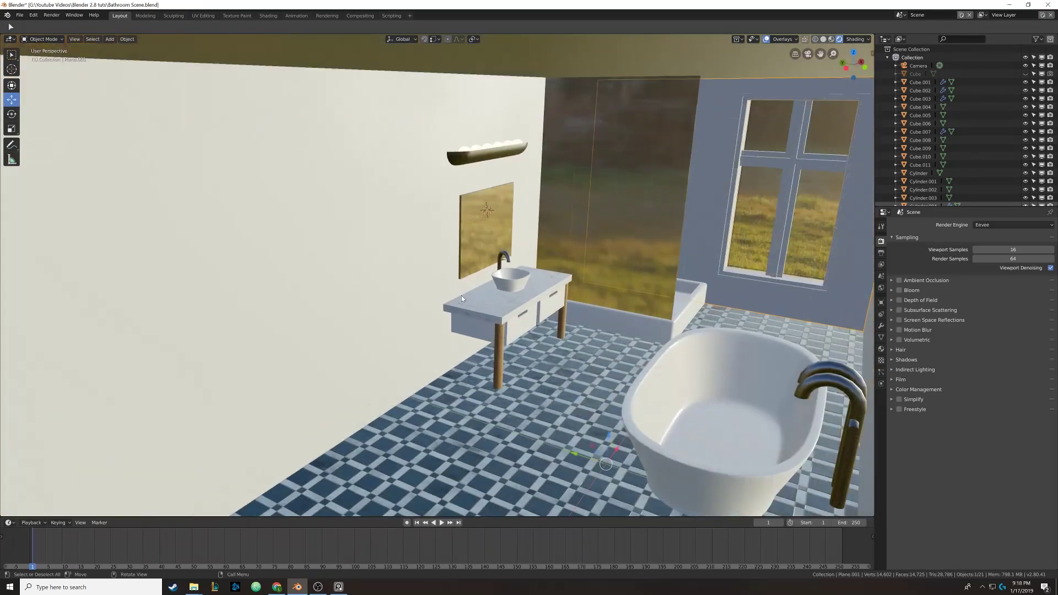
mouse_move(462, 298)
middle_mouse_down()
mouse_move(384, 296)
mouse_move(487, 289)
mouse_move(460, 286)
middle_mouse_up()
scroll(461, 286, "up", 4)
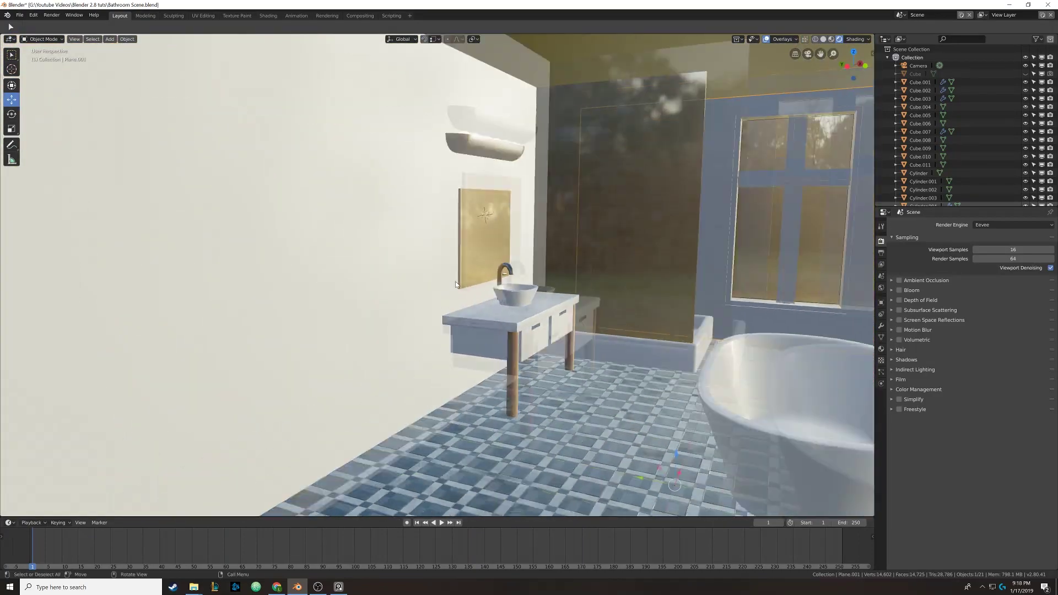
scroll(455, 281, "down", 5)
scroll(455, 281, "down", 2)
scroll(455, 282, "up", 5)
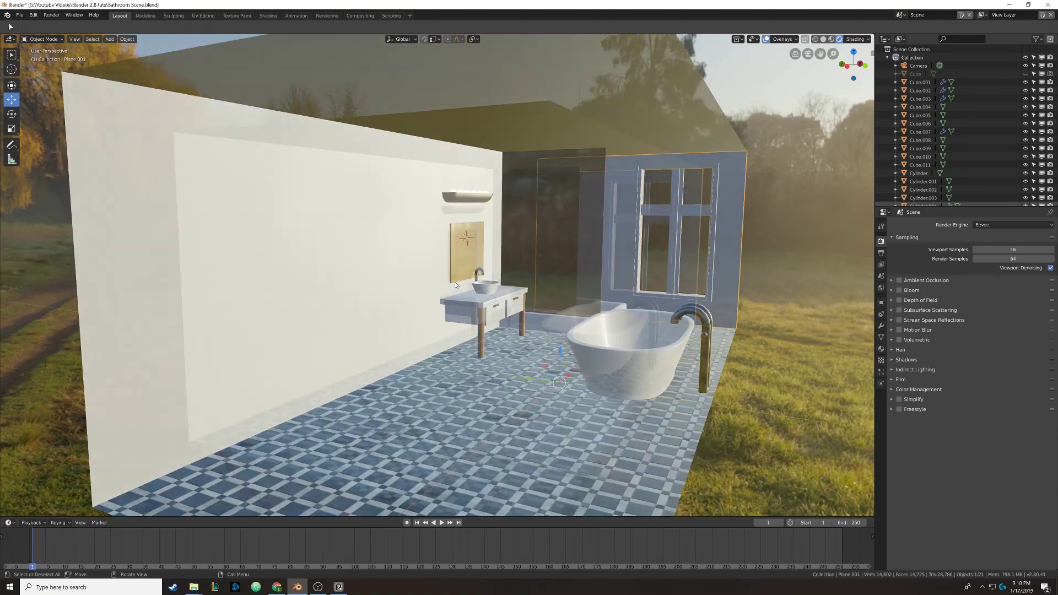
scroll(455, 282, "down", 4)
middle_click_drag(455, 282, 596, 202)
scroll(596, 202, "down", 2)
- Switch the viewport to Solid shading and set the render engine back to Cycles
left_click(824, 39)
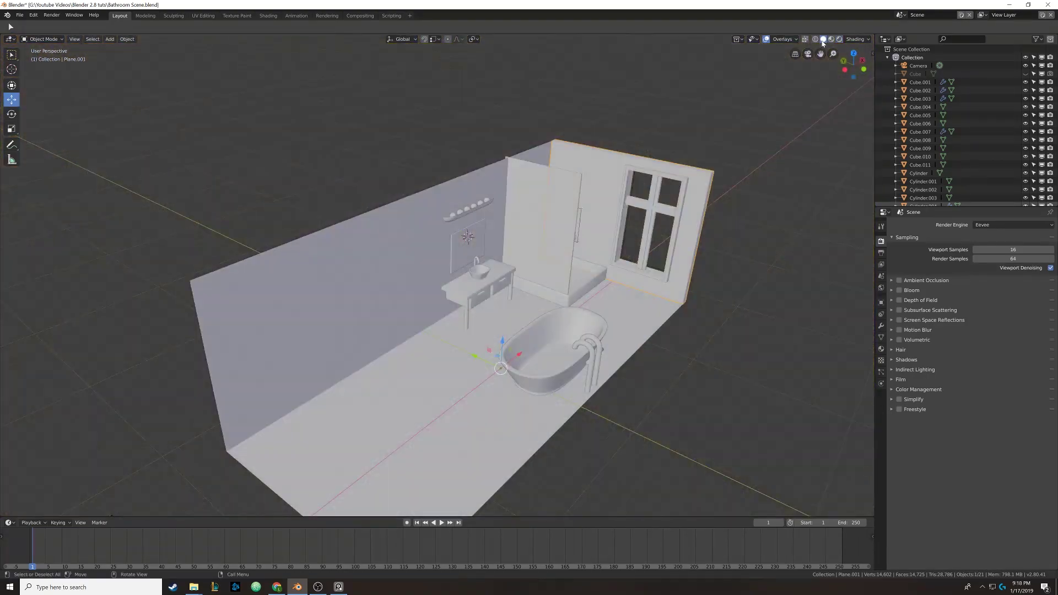
middle_click_drag(772, 77, 773, 110)
left_click(978, 223)
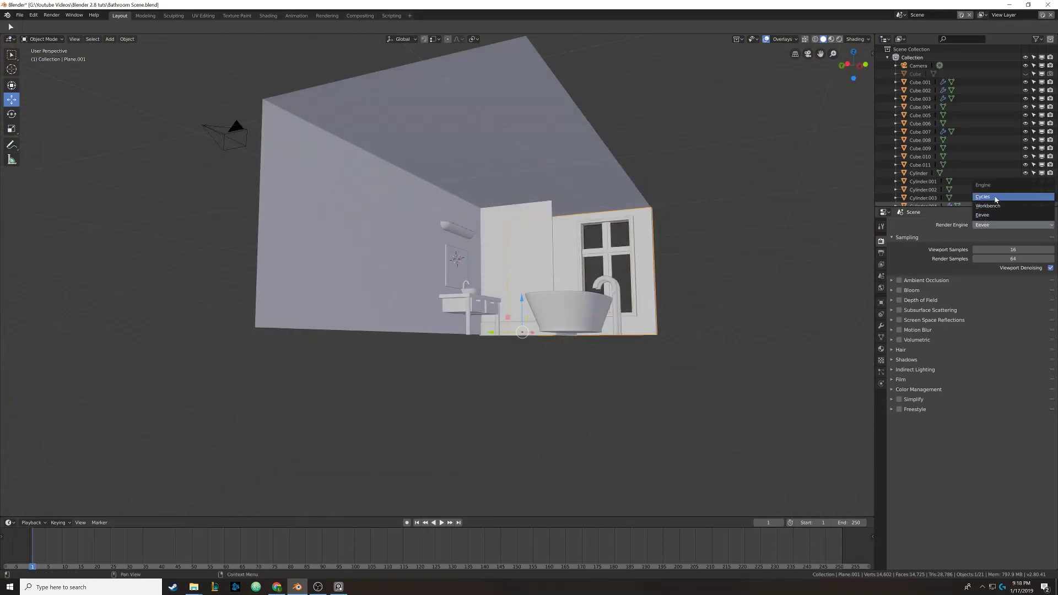
left_click(984, 201)
middle_click_drag(650, 220, 593, 188)
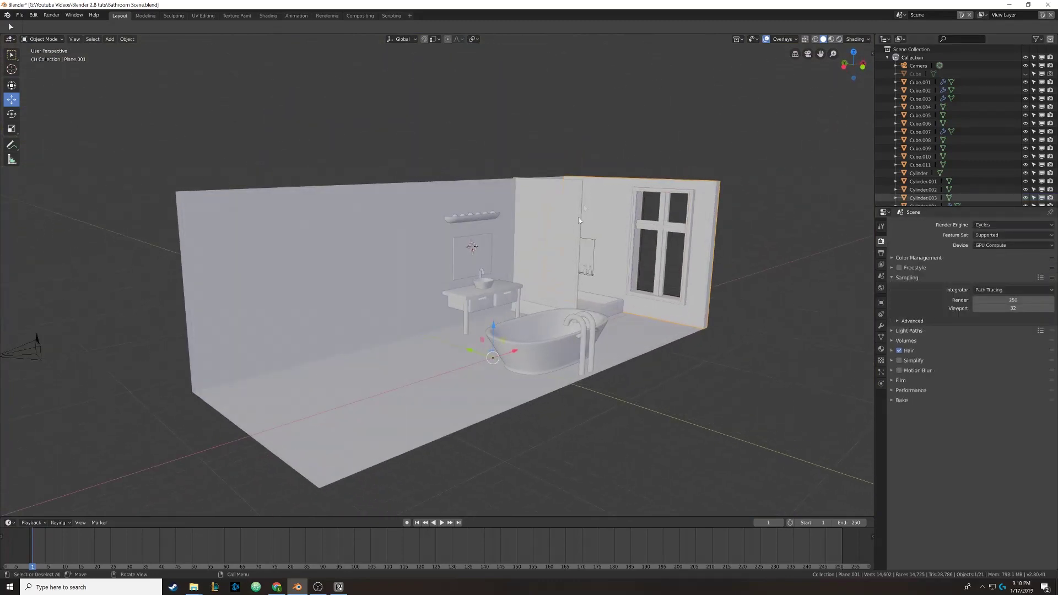
- Preview the bathroom rendered in Cycles, then return to Solid shading facing the room's front
left_click(839, 39)
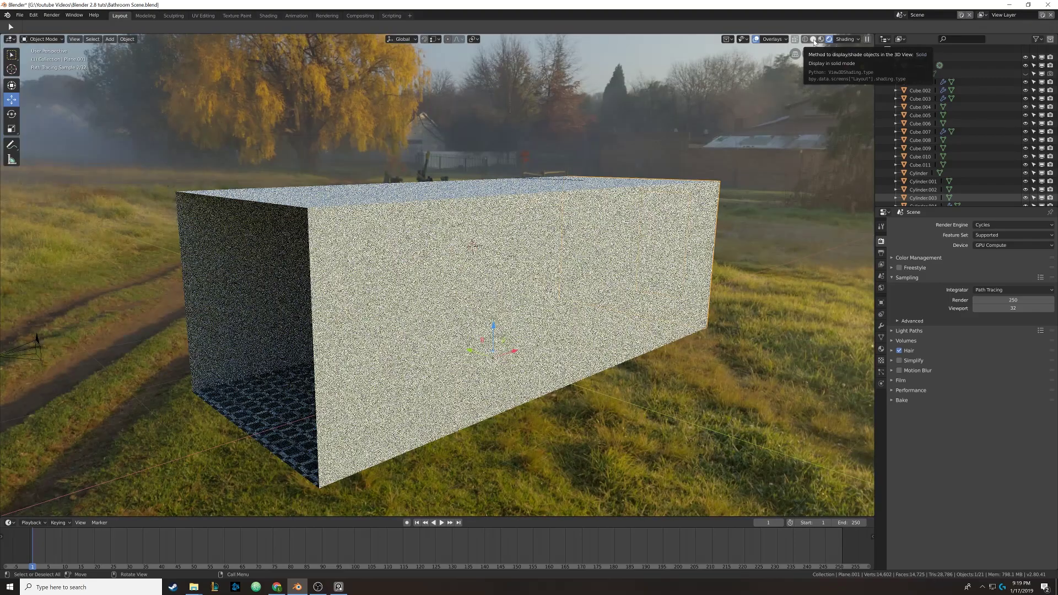
middle_click_drag(567, 233, 547, 246)
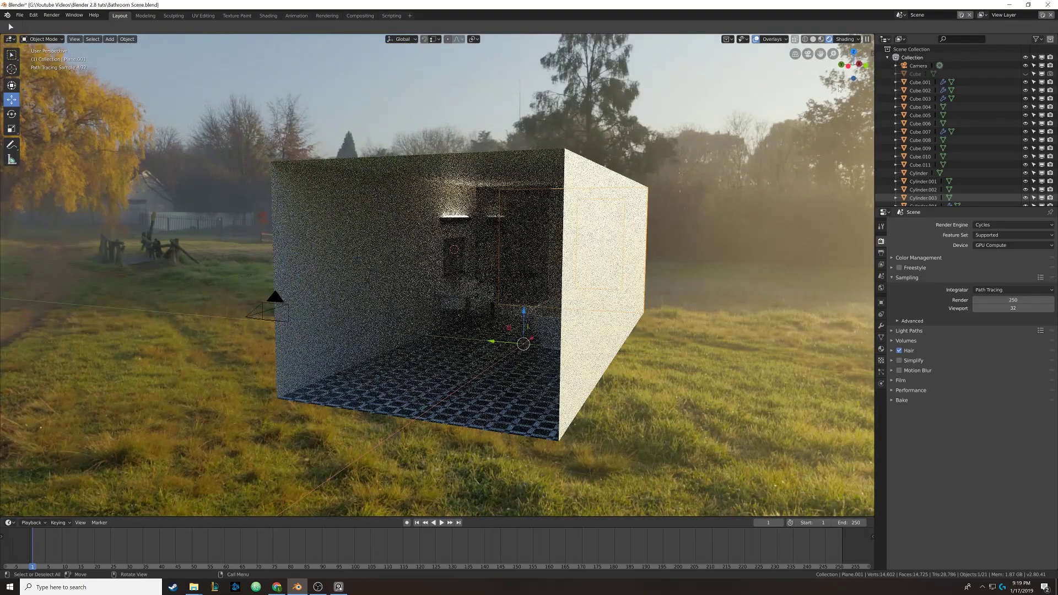
left_click(814, 39)
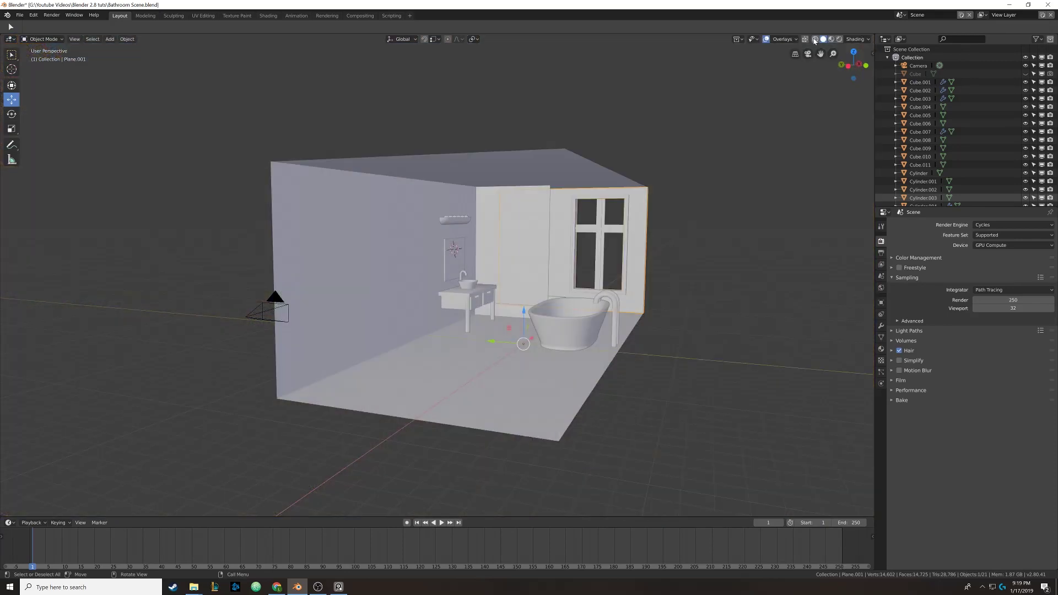
middle_click_drag(664, 158, 602, 172)
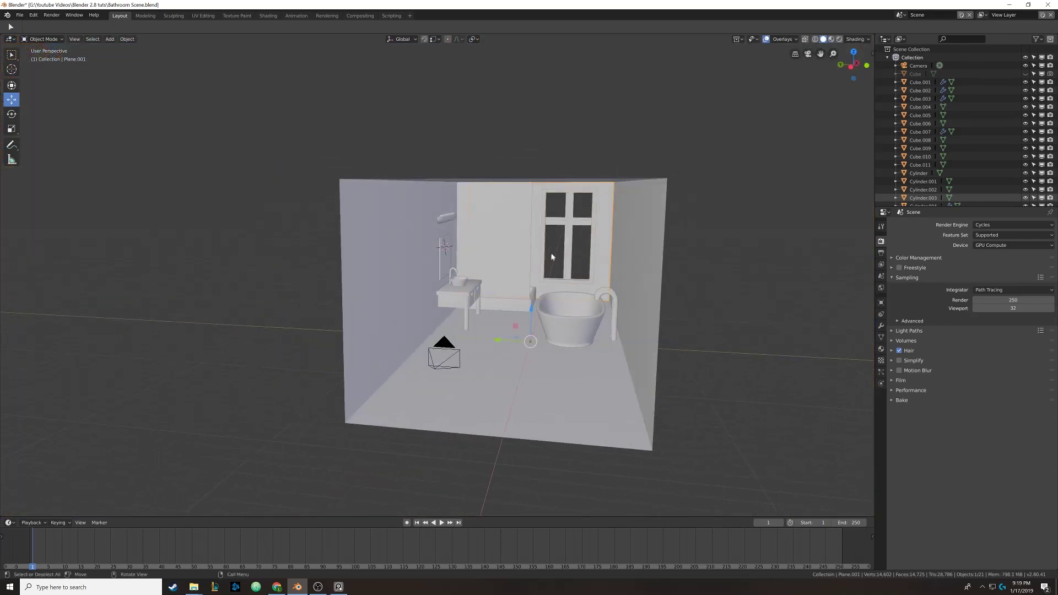
- Peek at Freestyle, then expand the Color Management settings
left_click(891, 268)
left_click(891, 268)
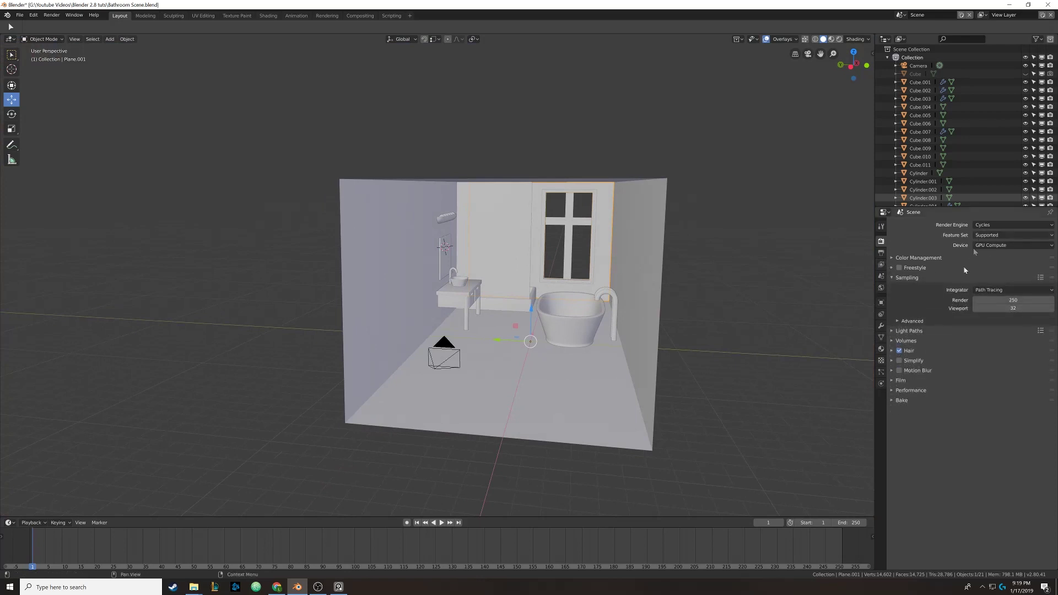
left_click(893, 259)
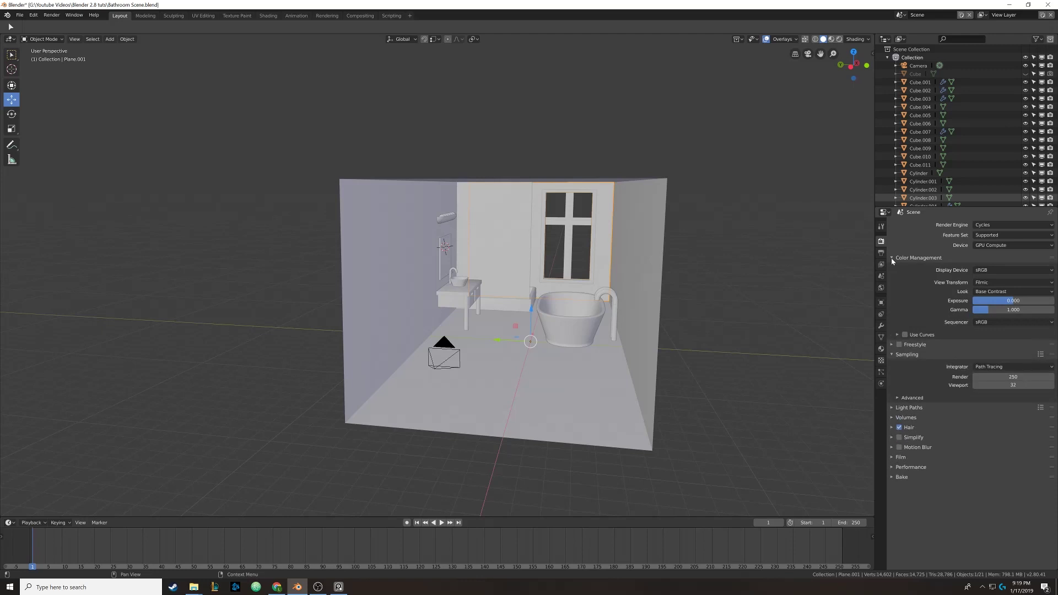
- Confirm Cycles, Supported feature set and GPU Compute, then open Edit > Preferences
left_click(992, 225)
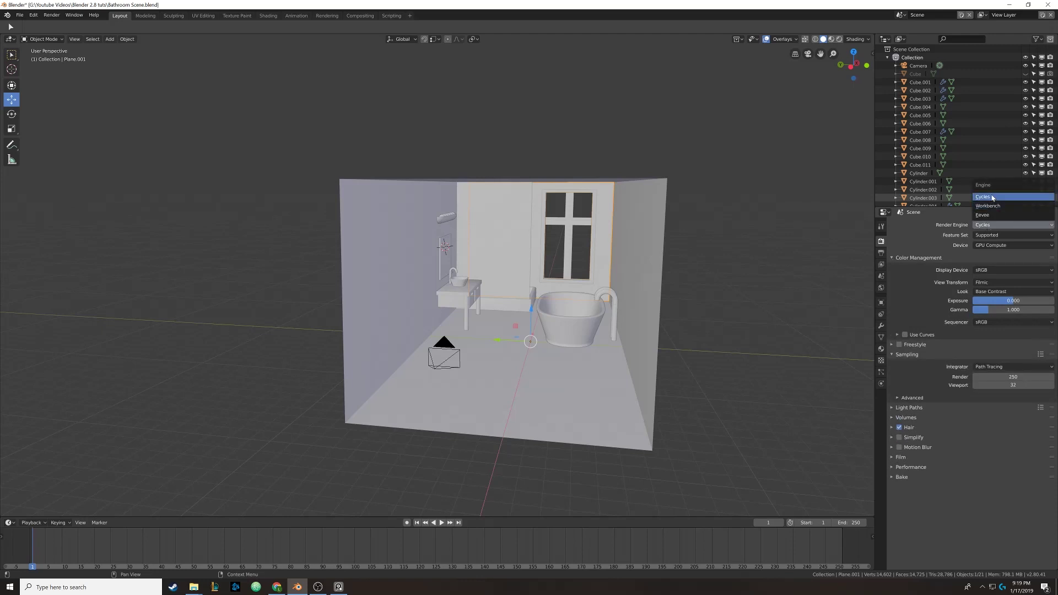
left_click(992, 197)
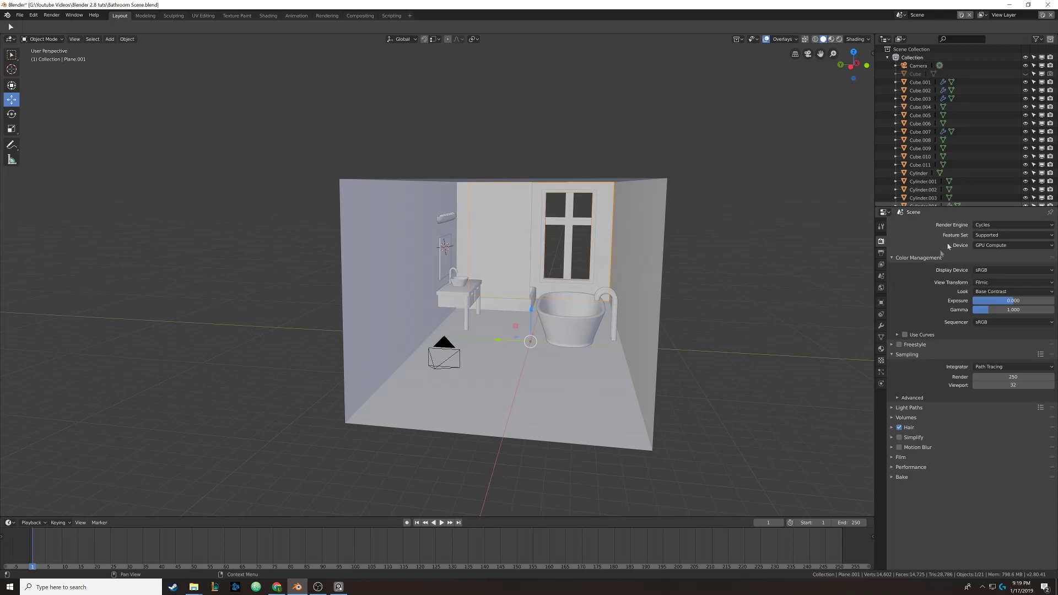
left_click(986, 236)
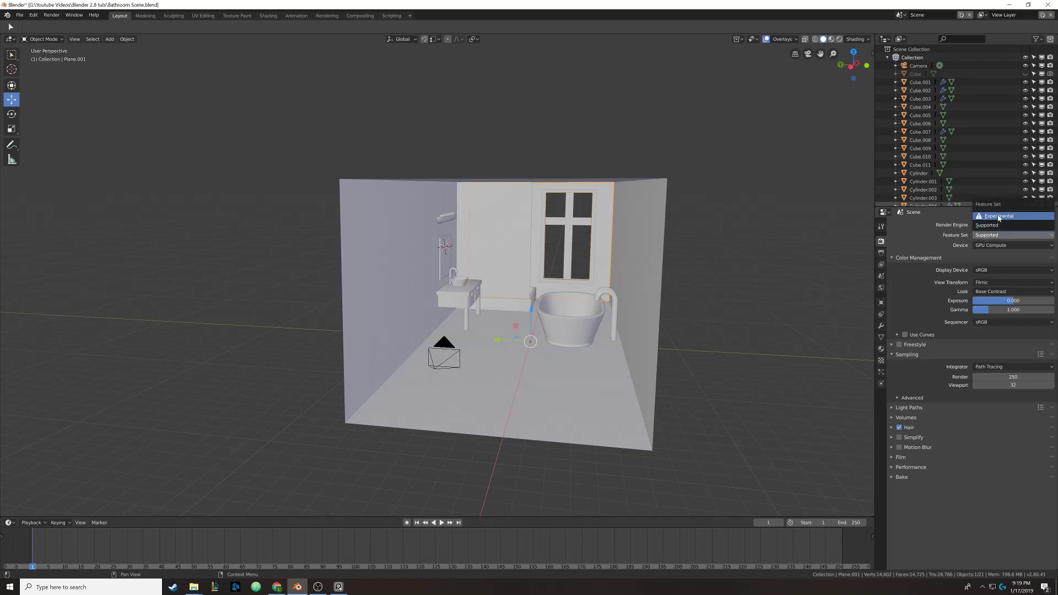
left_click(987, 238)
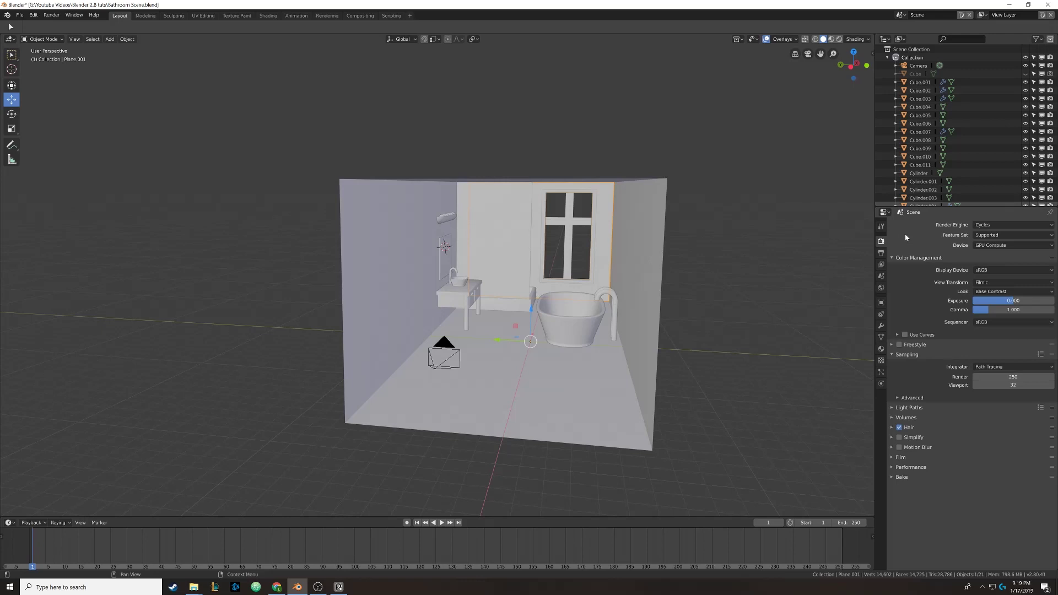
left_click(989, 247)
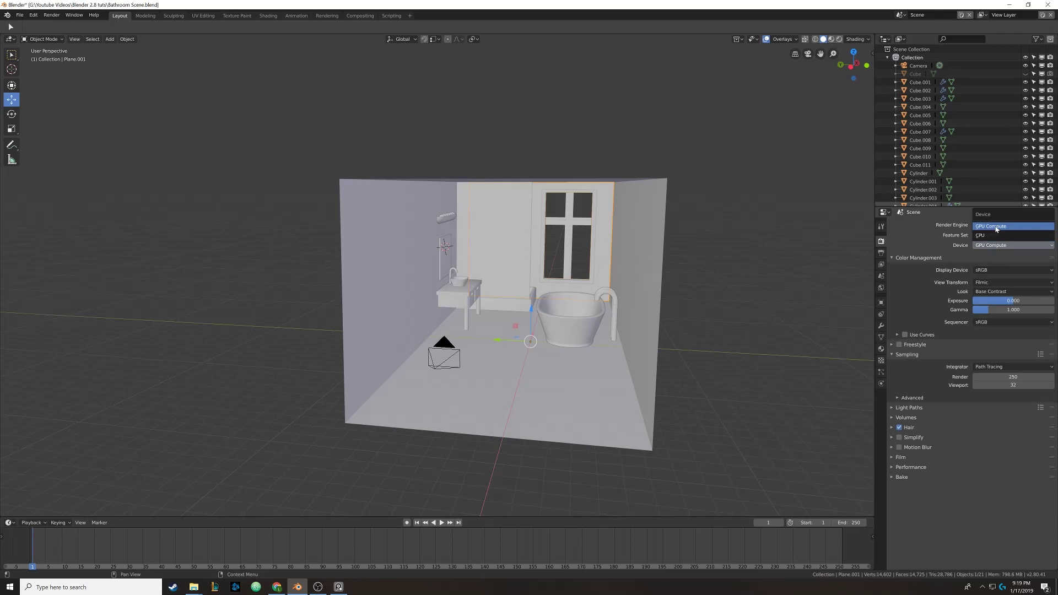
left_click(996, 226)
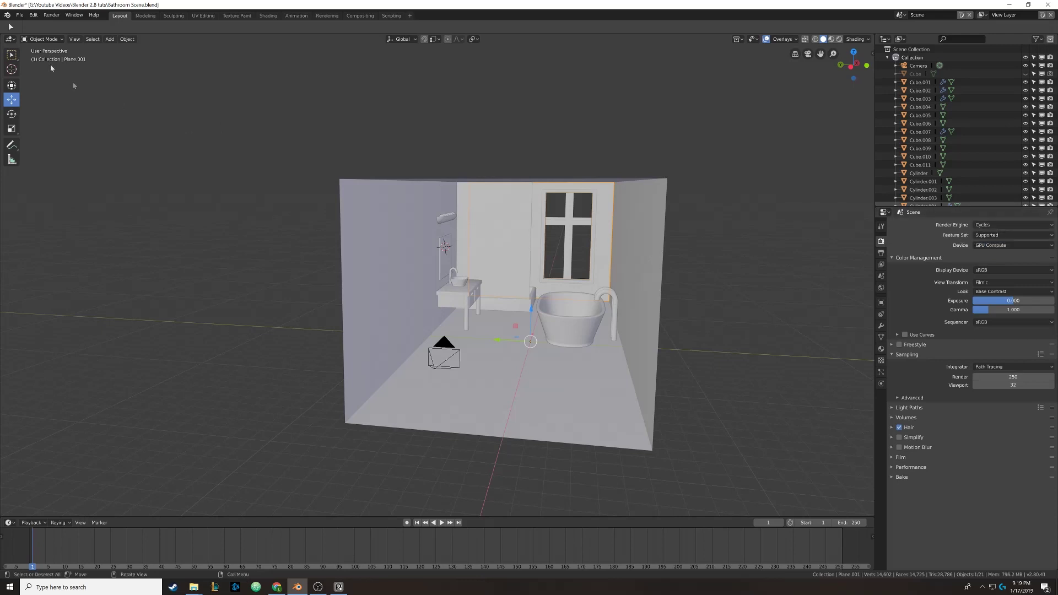
left_click(33, 15)
left_click(43, 117)
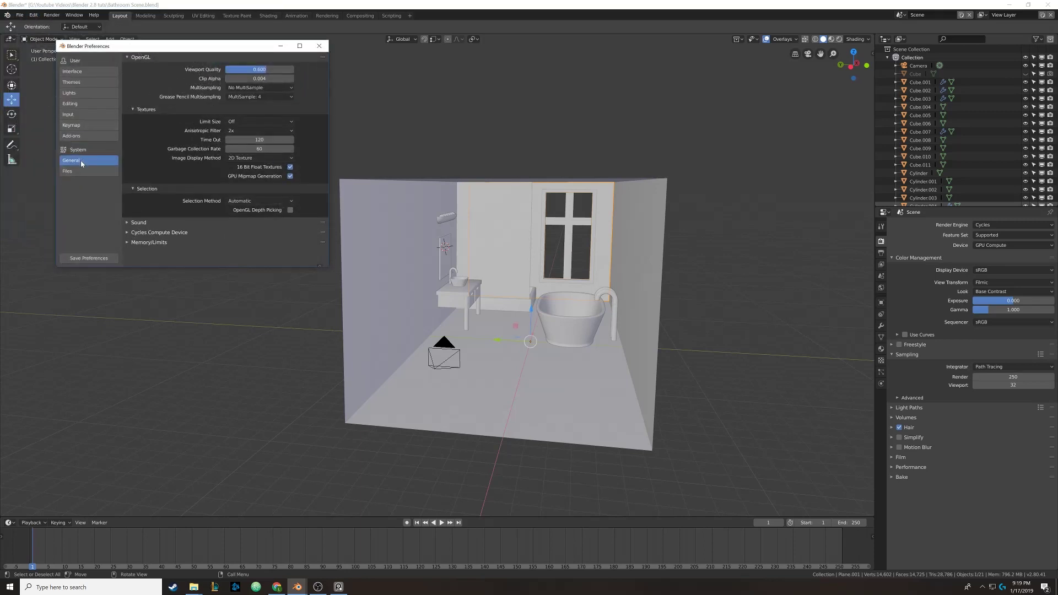
- Verify CUDA devices (GTX 1080 and CPU) in Preferences, close it, and keep GPU Compute
left_click(128, 231)
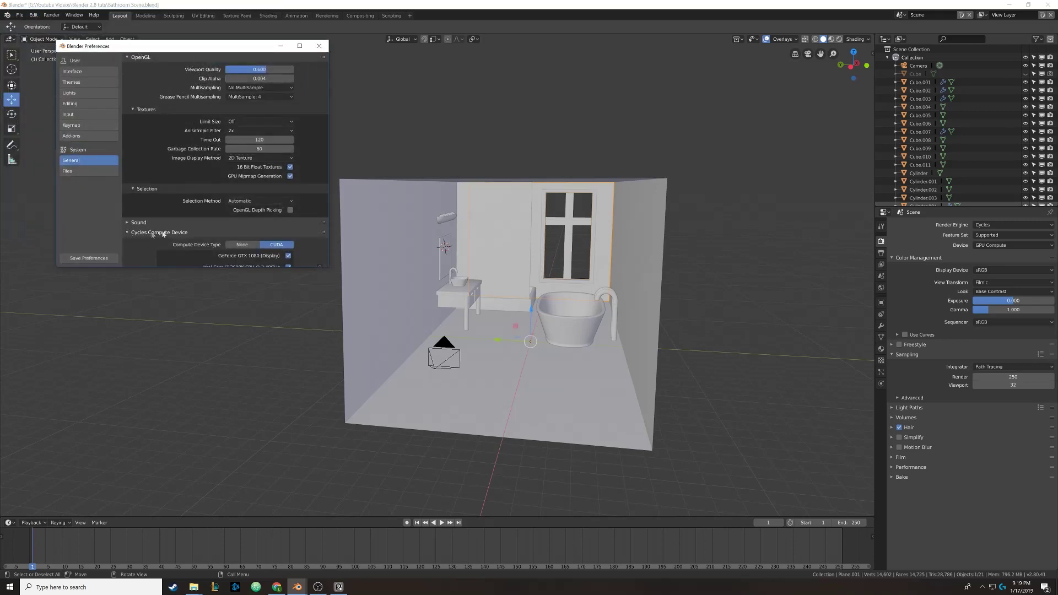
scroll(167, 233, "down", 1)
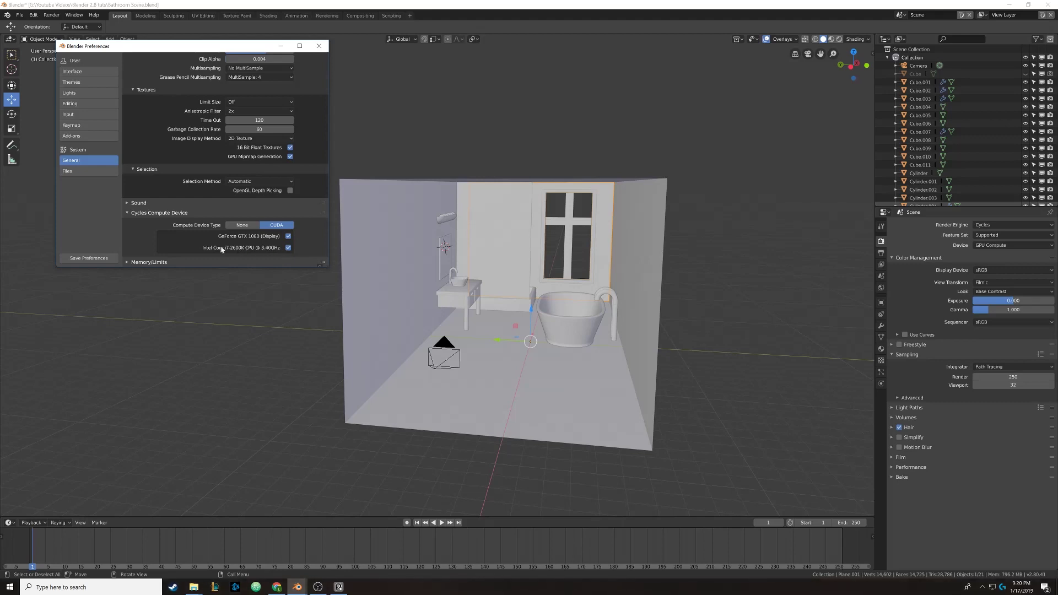
left_click(313, 49)
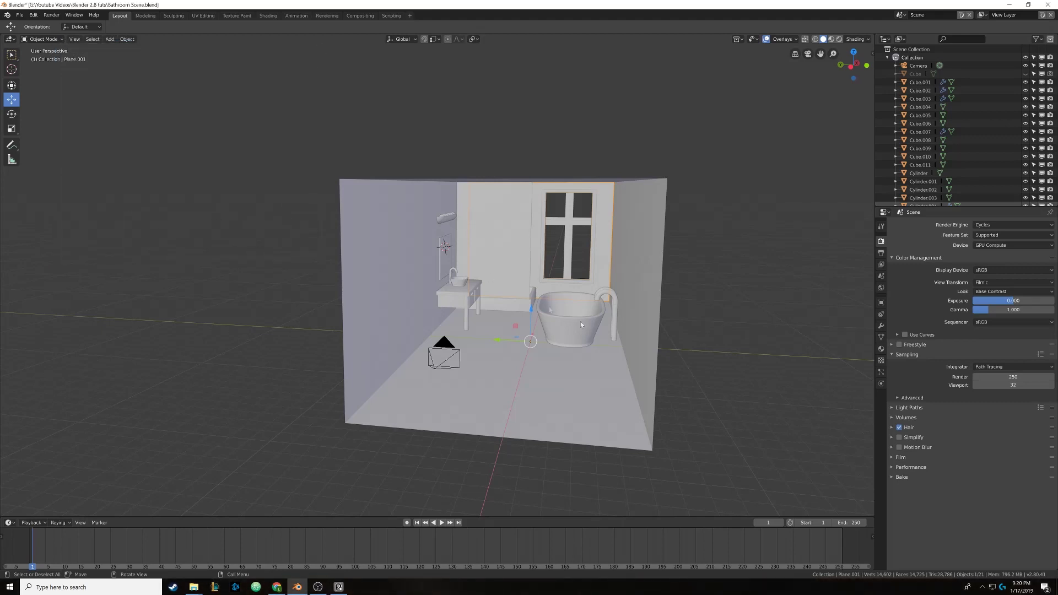
left_click(986, 245)
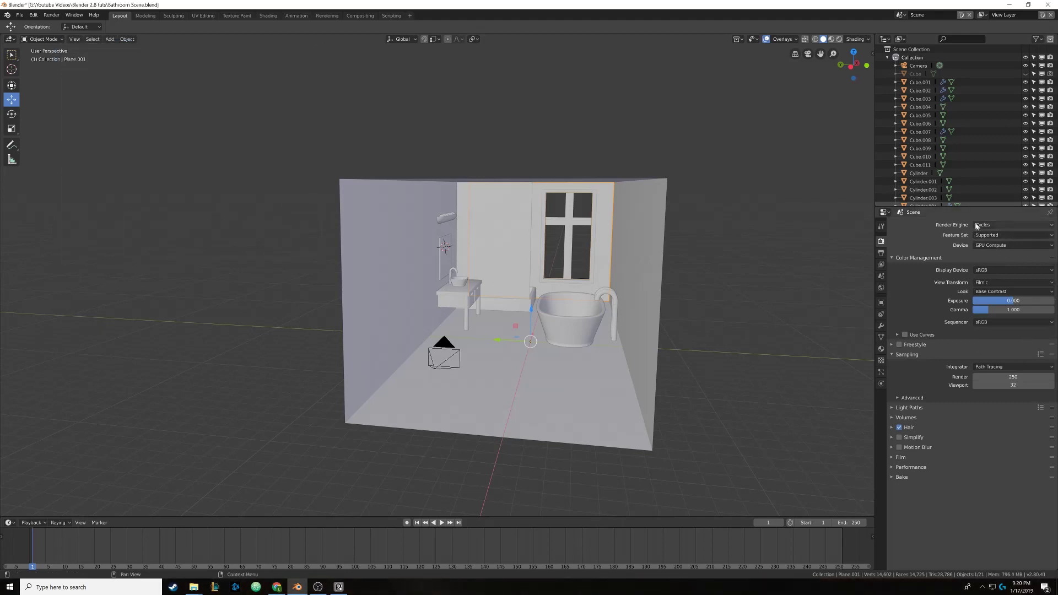
left_click(992, 234)
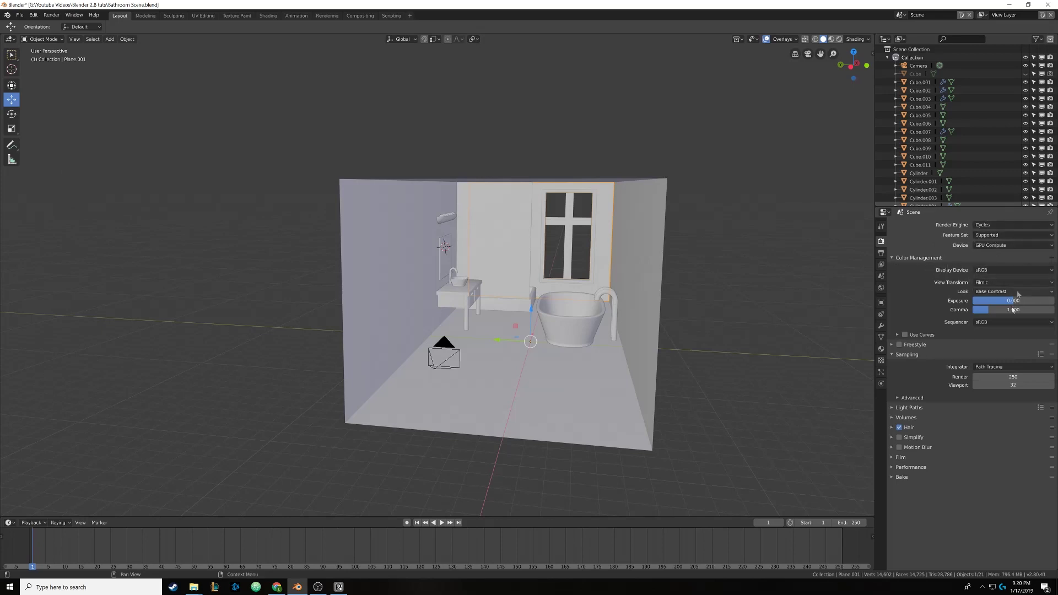
- Review View Transform and Look options, keeping Filmic and Base Contrast, then collapse Color Management
left_click(989, 283)
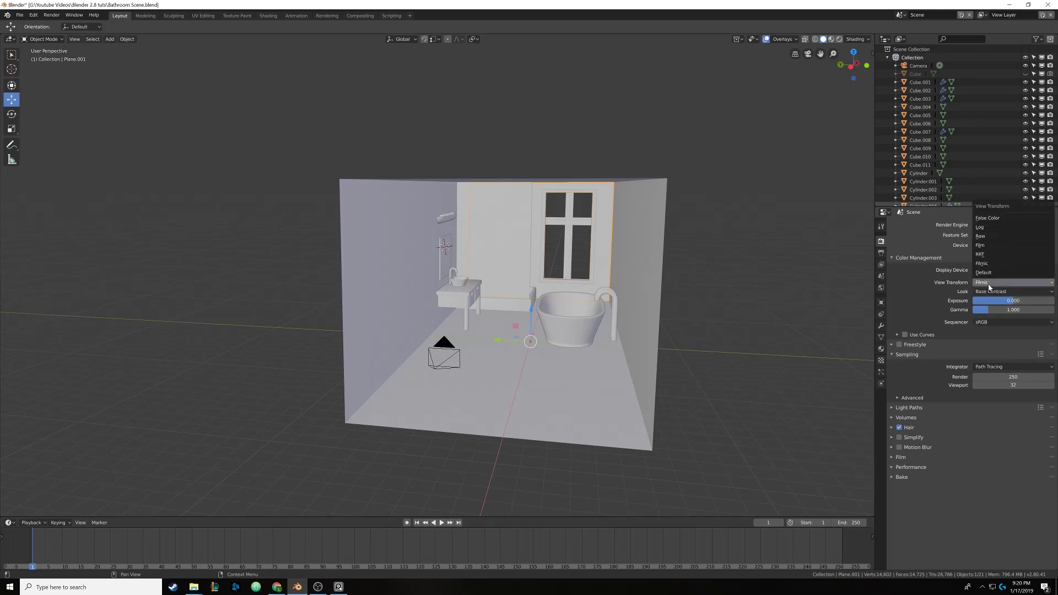
left_click(989, 286)
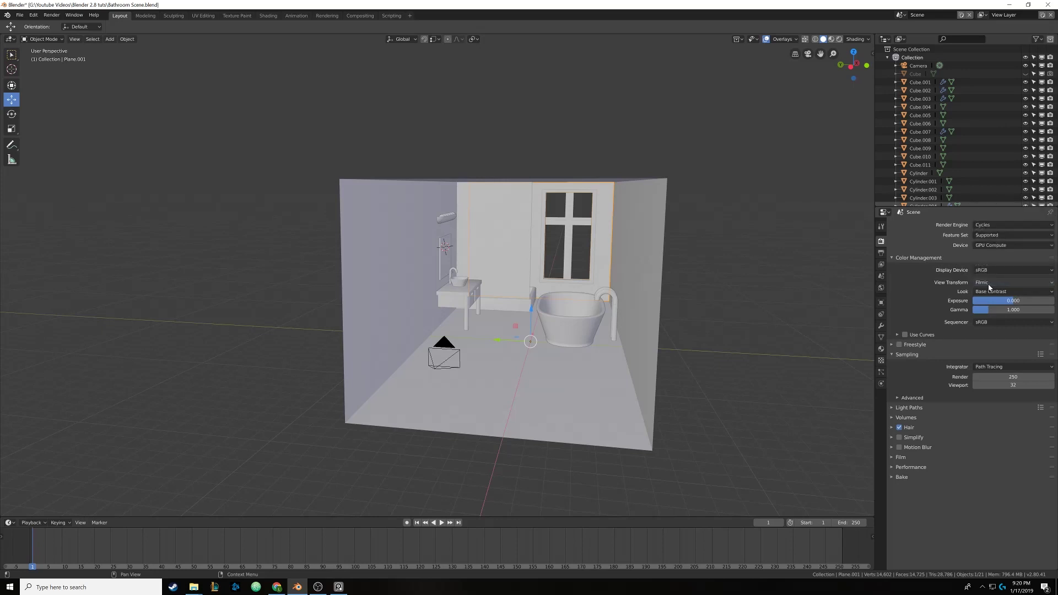
left_click(987, 292)
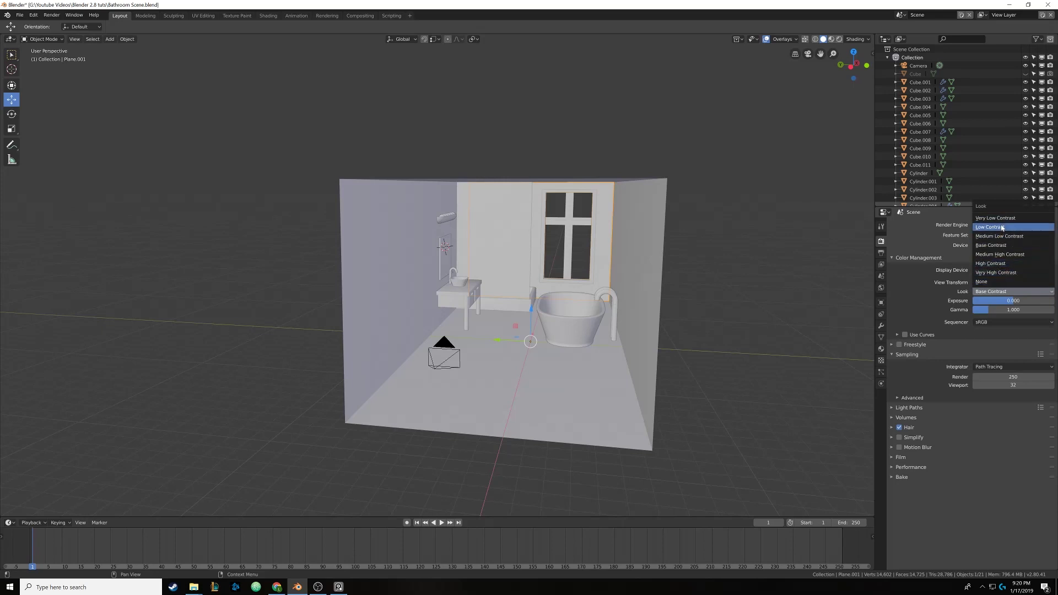
left_click(998, 295)
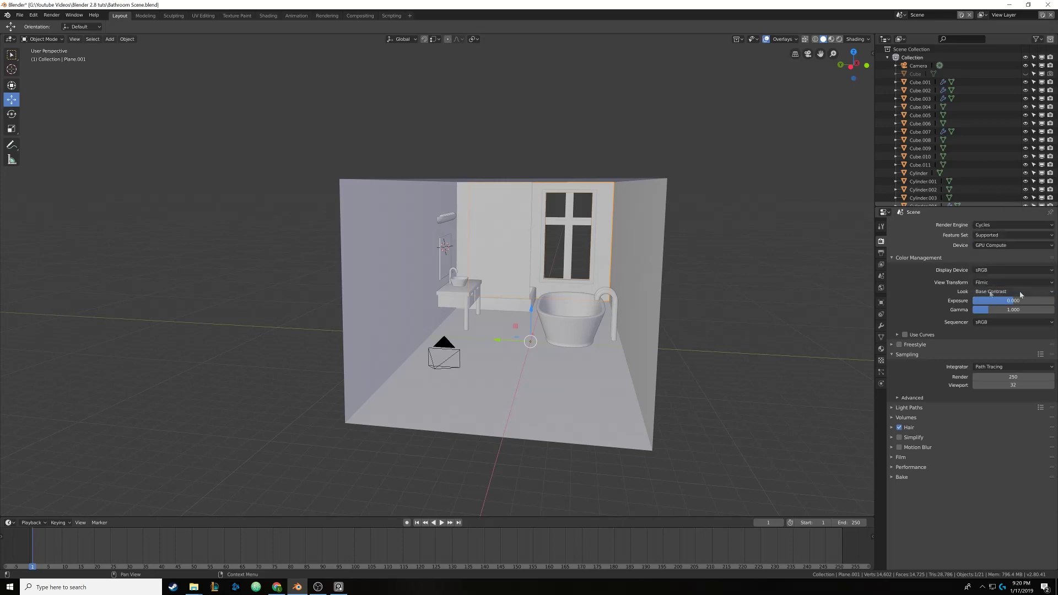
left_click(996, 294)
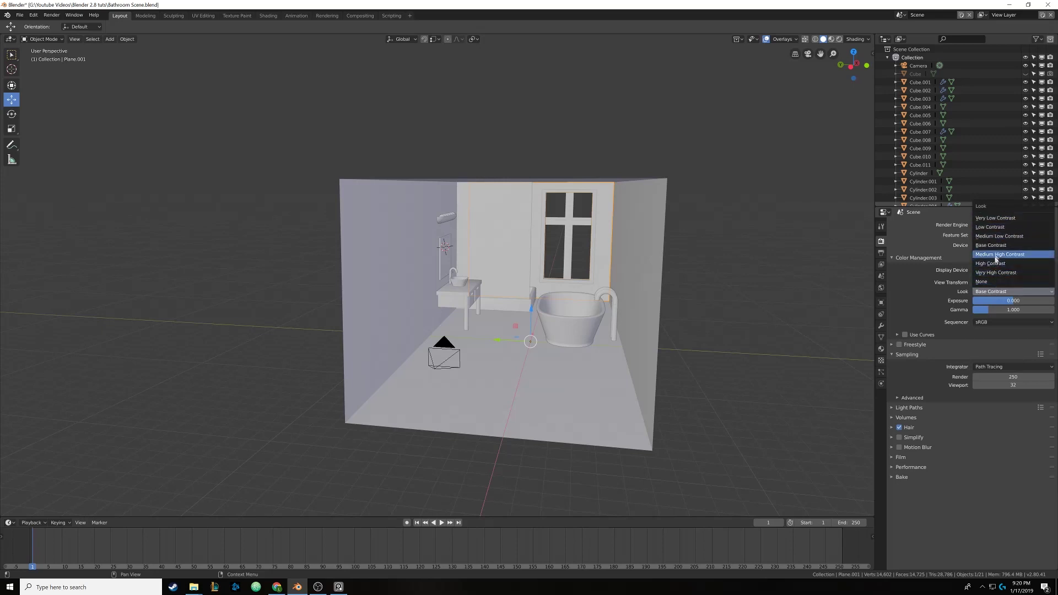
left_click(907, 258)
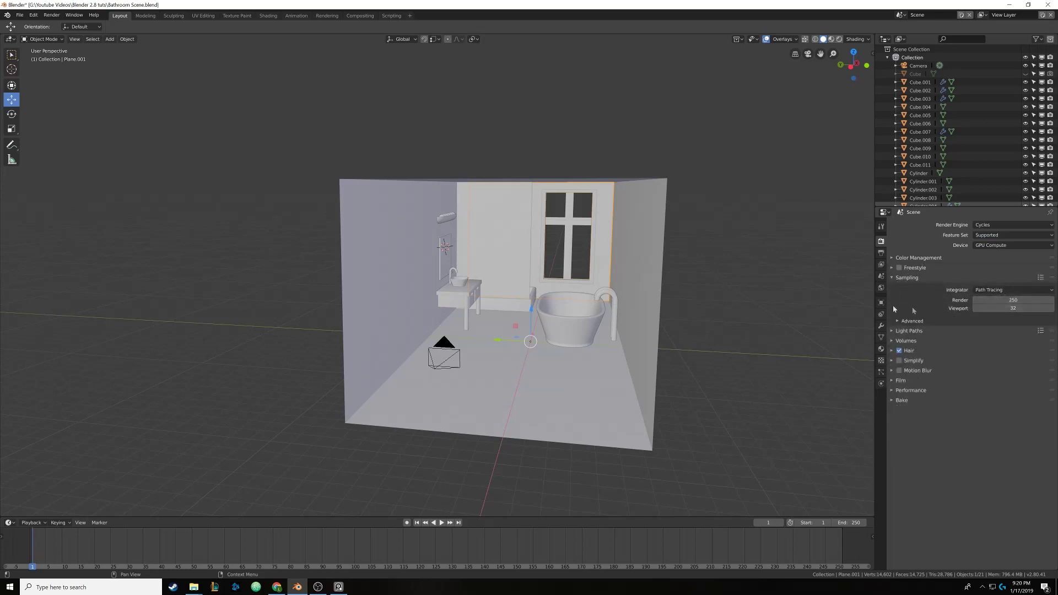
- Orbit to show the left wall, check the Render menu, and enter 550 render samples
middle_click_drag(634, 292, 694, 292)
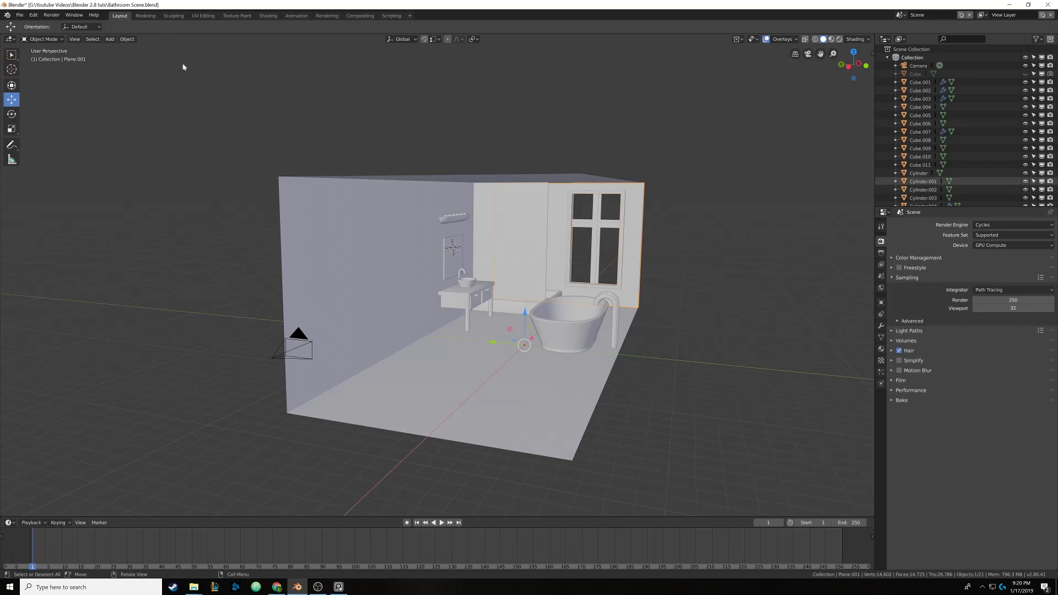
left_click(51, 15)
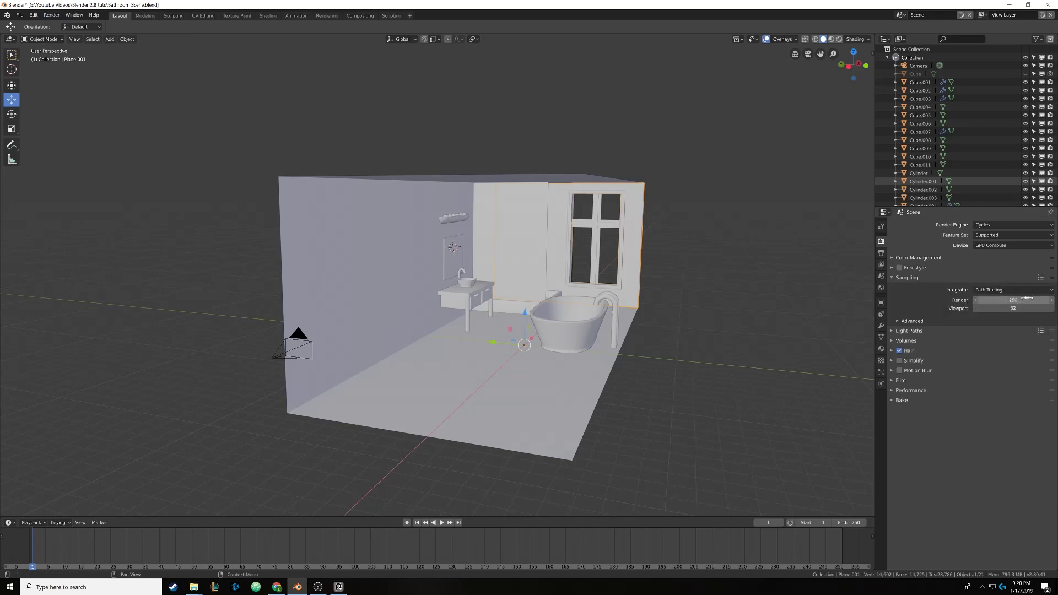
left_click(1006, 300)
type("550")
key("Return")
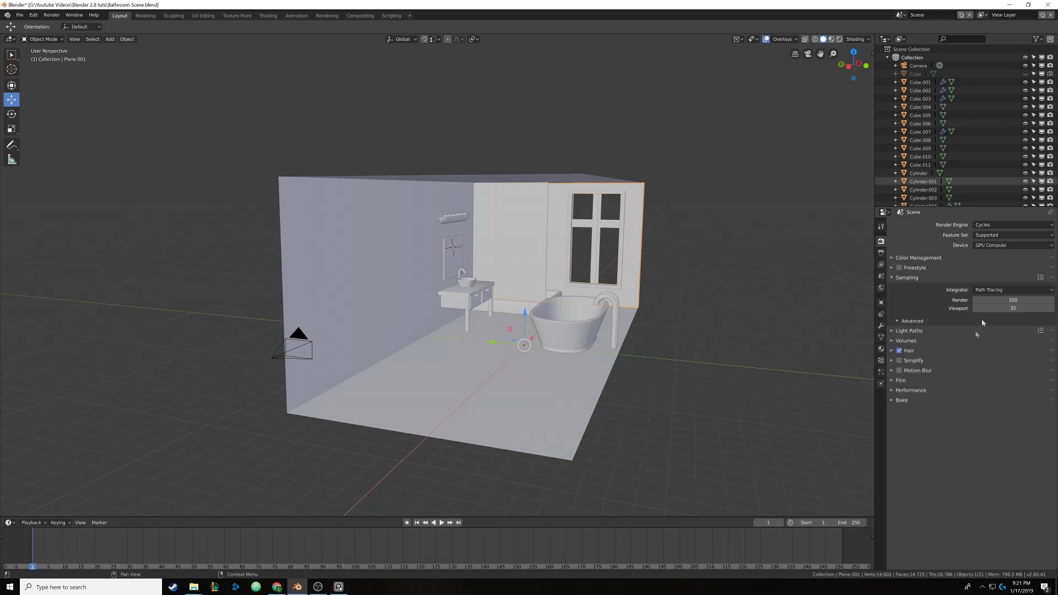
- Correct render samples to 600, review the Integrator, and expand Advanced sampling options
left_click(1001, 299)
type("600")
key("Return")
left_click(1003, 292)
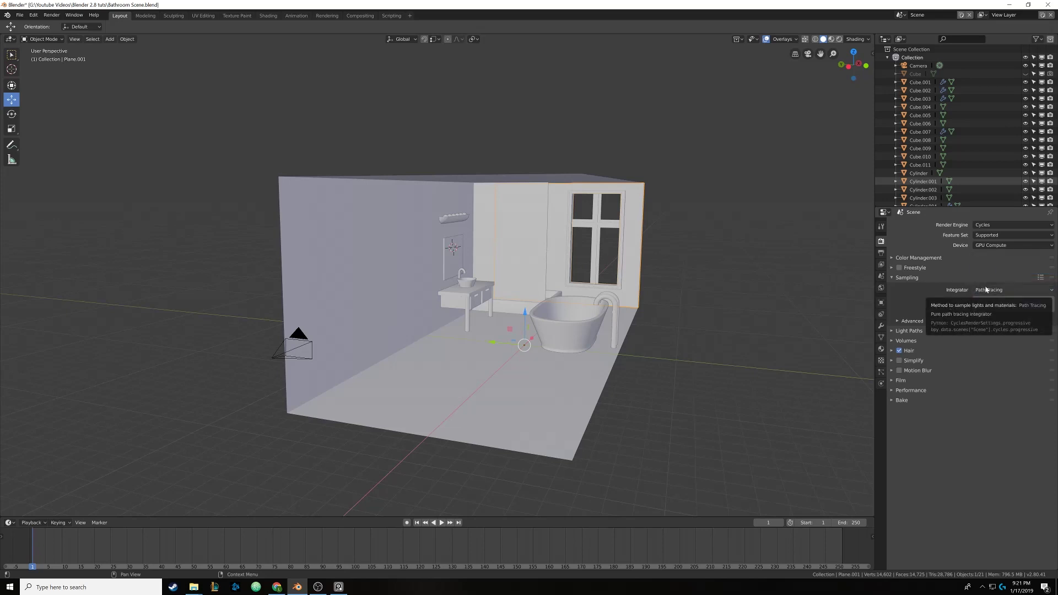
left_click(900, 321)
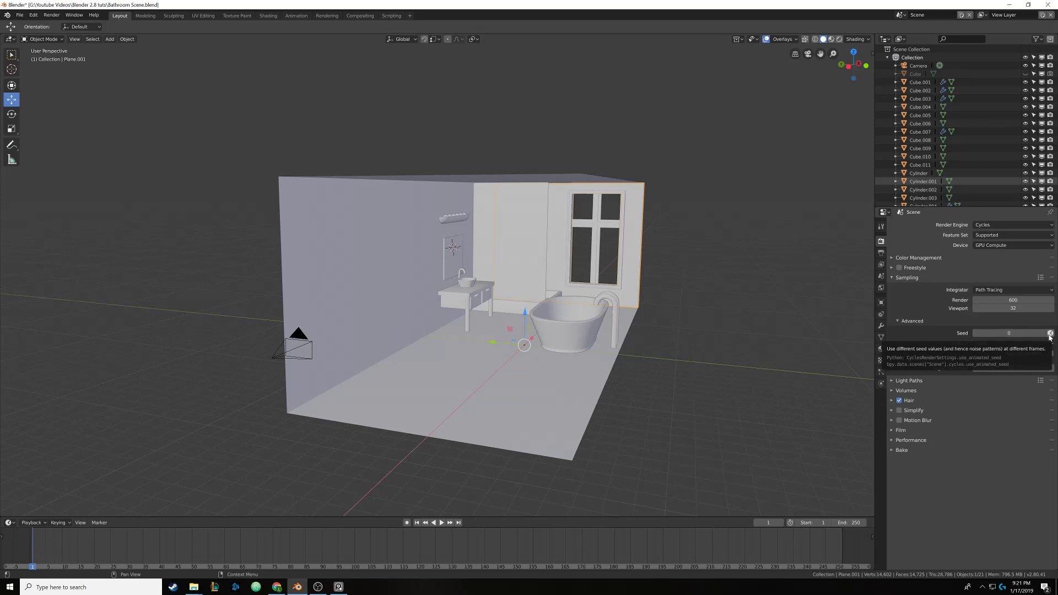
- Review the Light Paths settings (12 total bounces, indirect clamping 10) and collapse them again
left_click(897, 323)
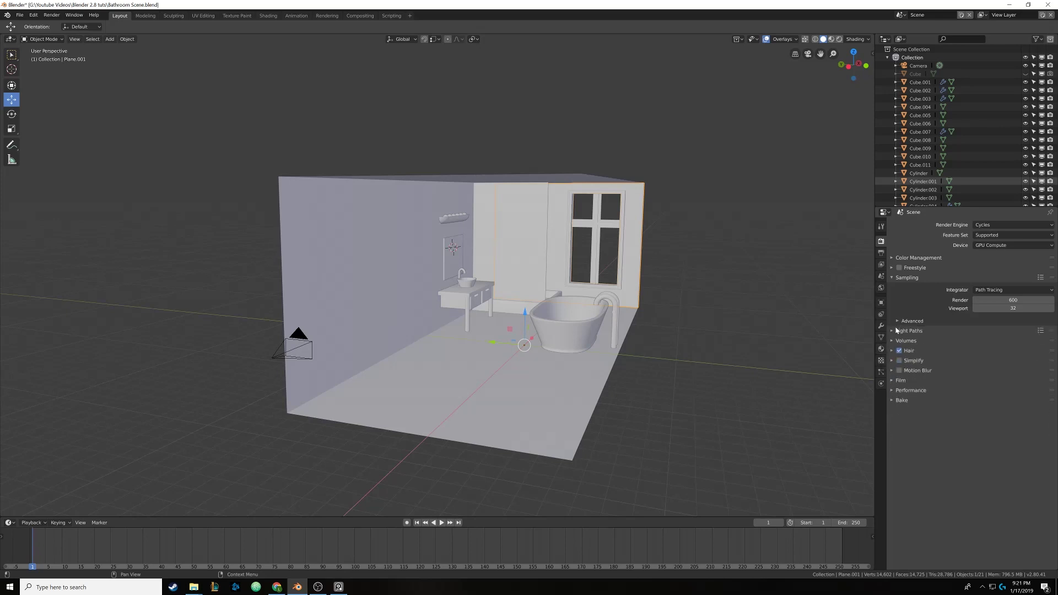
left_click(894, 333)
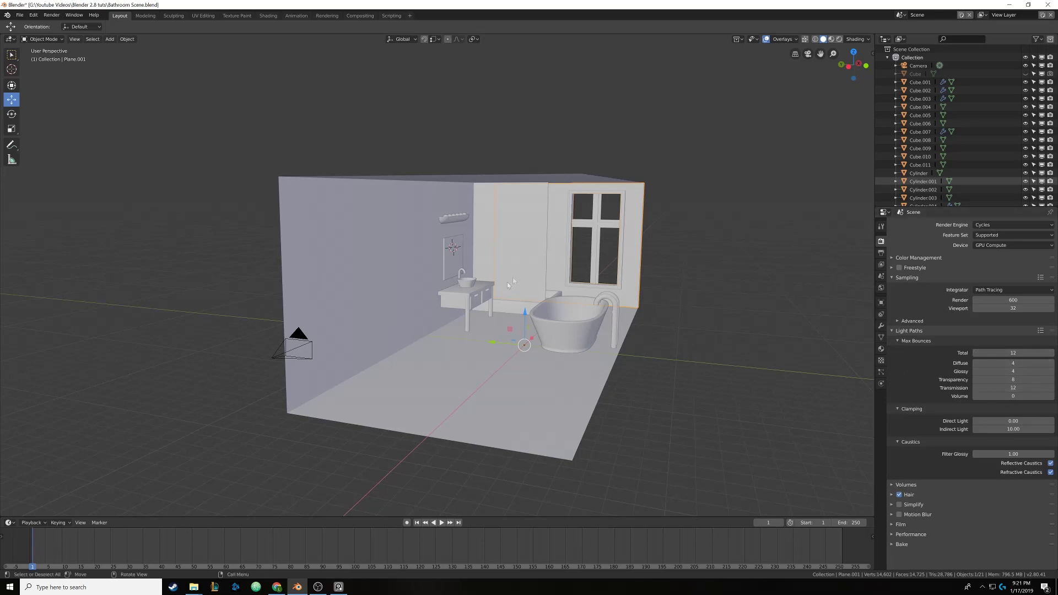
middle_click_drag(512, 276, 242, 333)
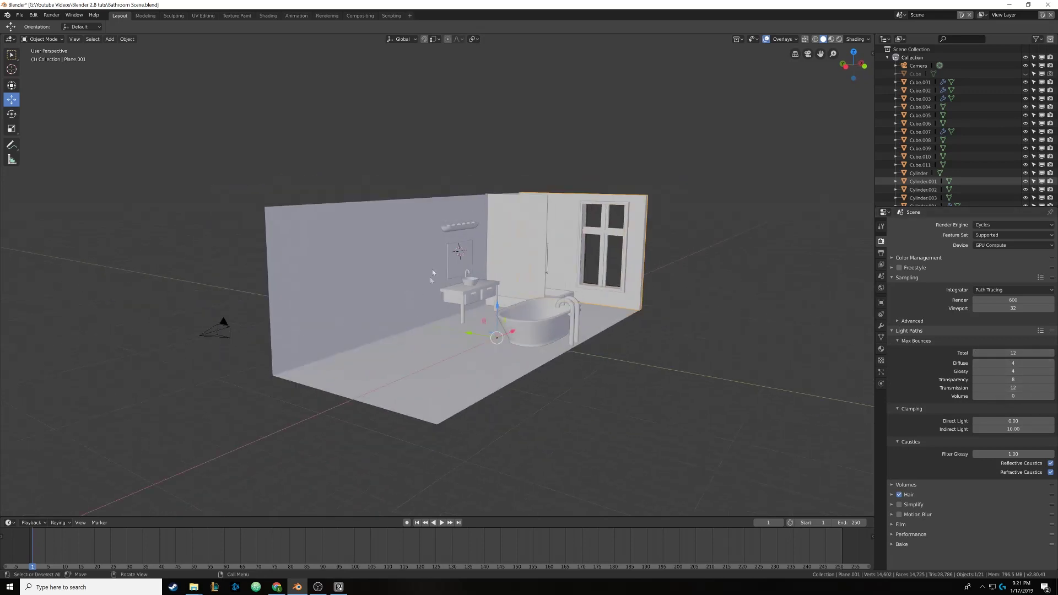
scroll(405, 320, "up", 2)
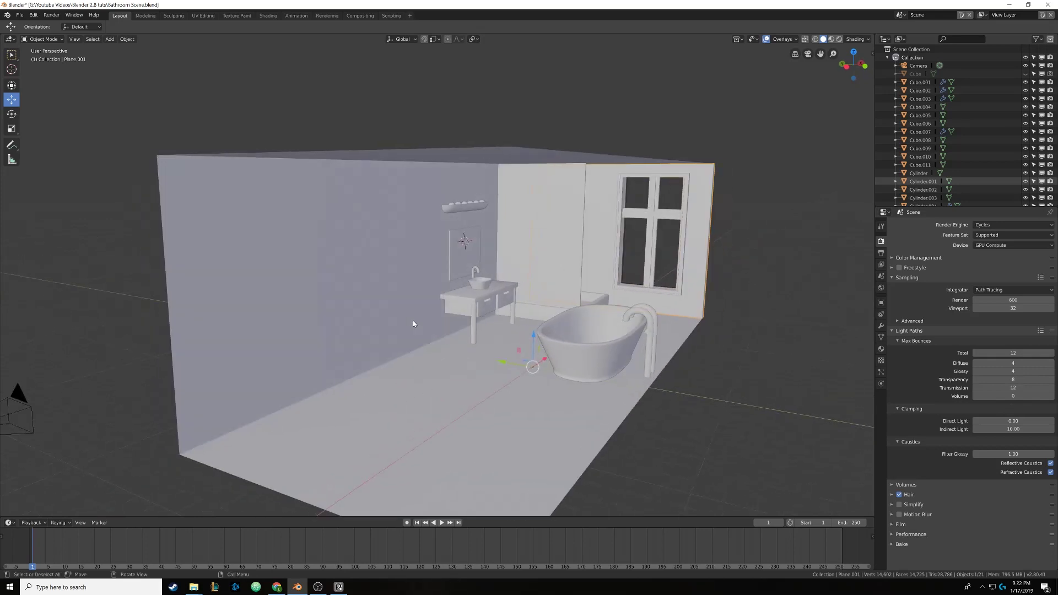
scroll(414, 320, "down", 1)
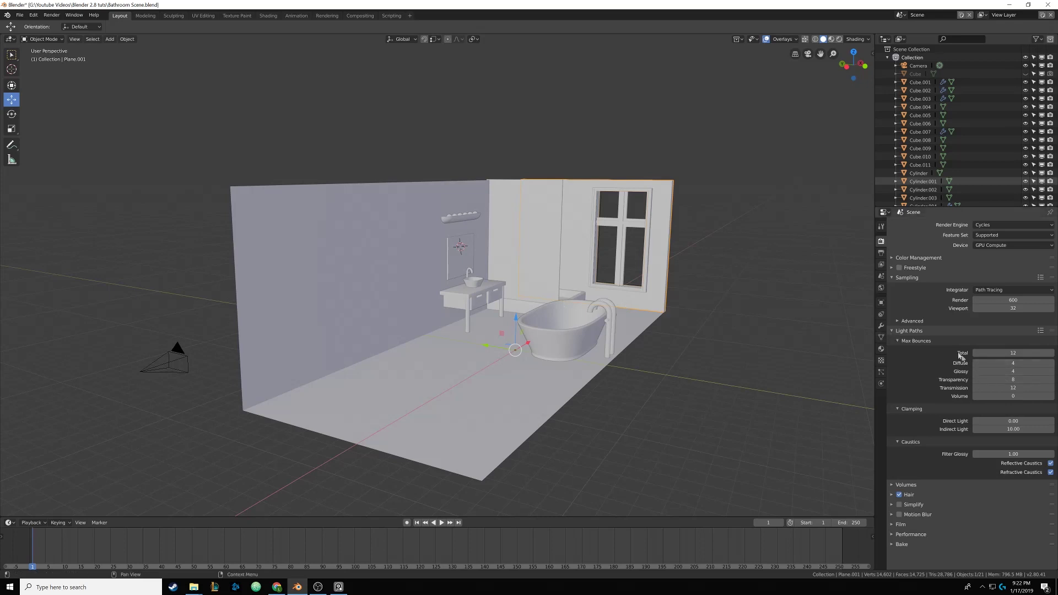
left_click(893, 331)
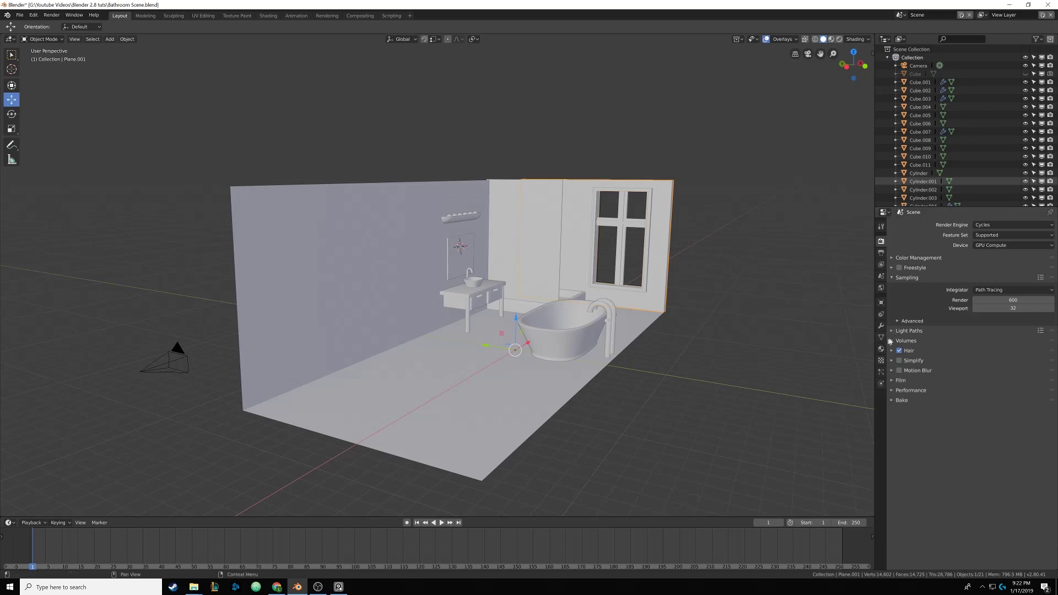
left_click(893, 341)
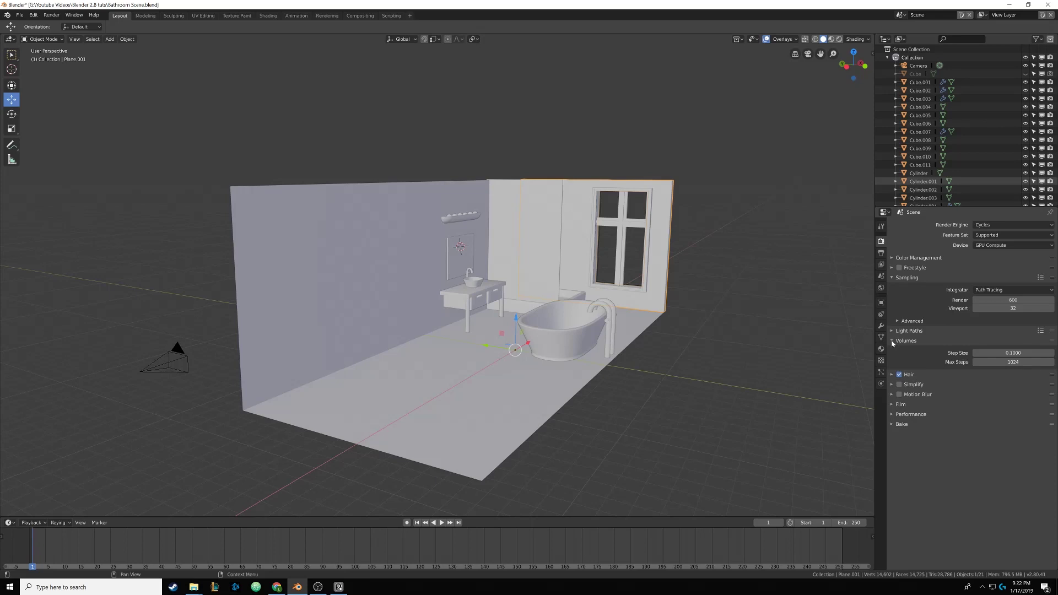
left_click(892, 341)
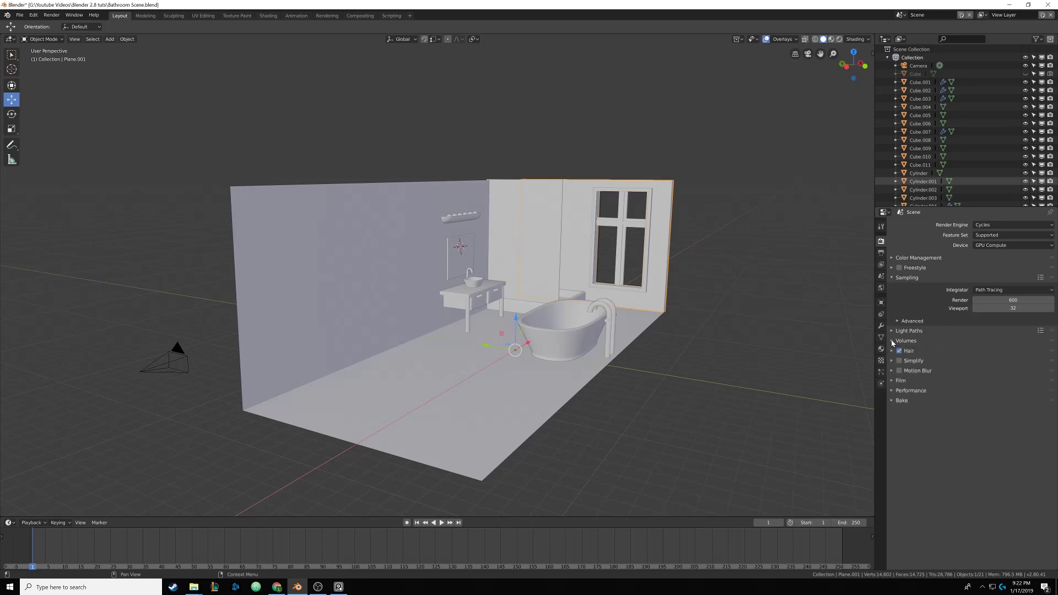
left_click(892, 351)
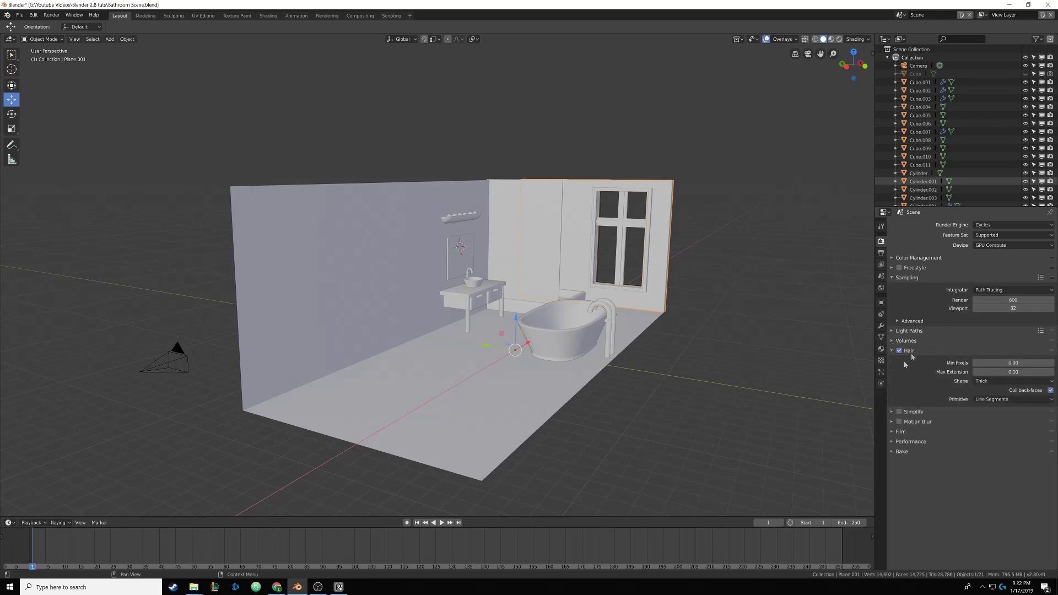
left_click(892, 351)
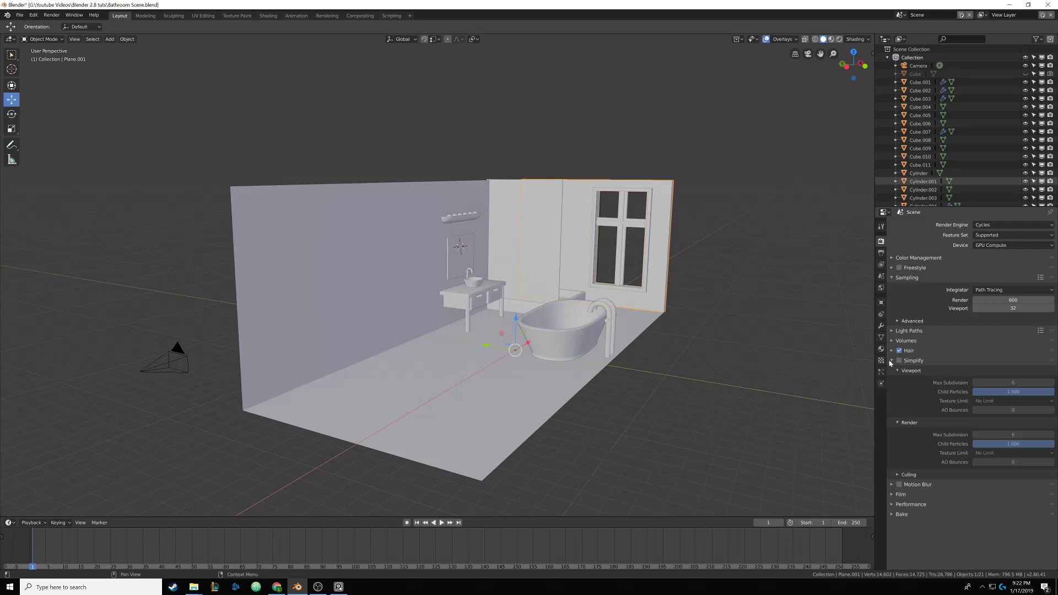
left_click(897, 361)
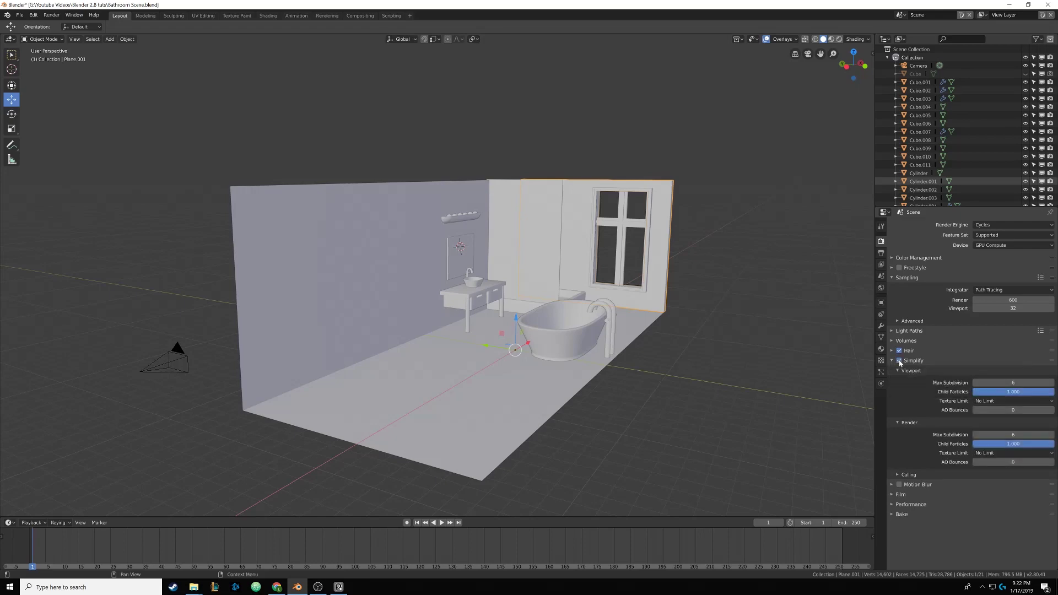
mouse_move(516, 281)
middle_mouse_down()
mouse_move(444, 274)
mouse_move(513, 282)
middle_mouse_up()
scroll(513, 282, "up", 1)
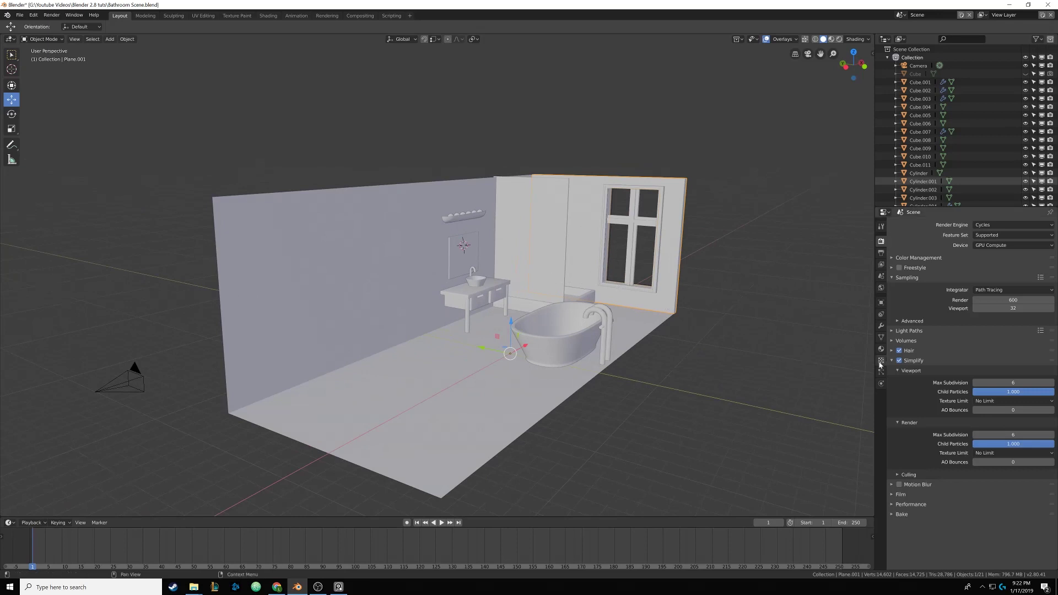
left_click(900, 361)
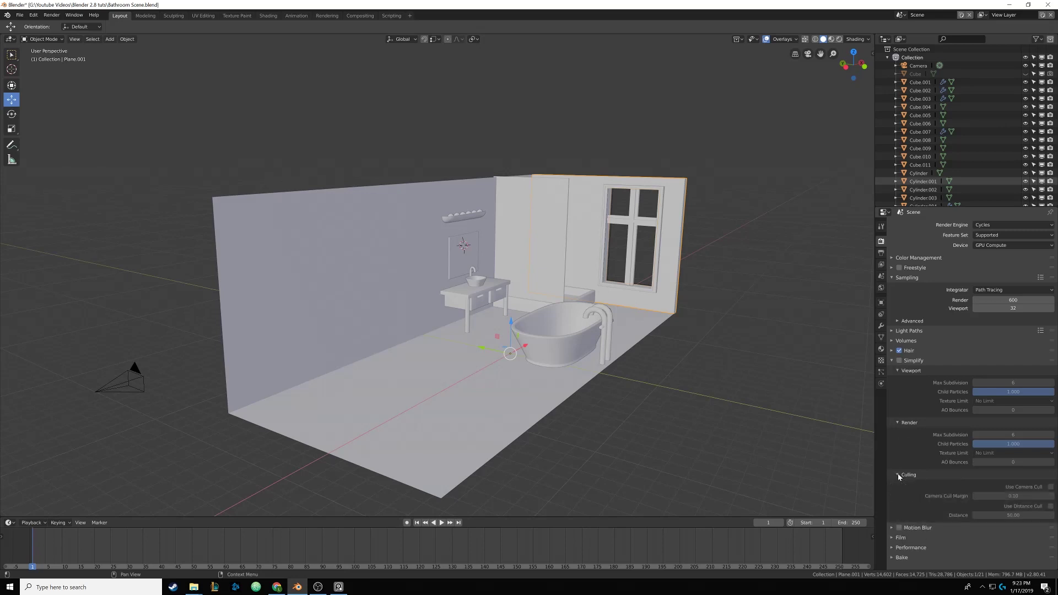
left_click(897, 371)
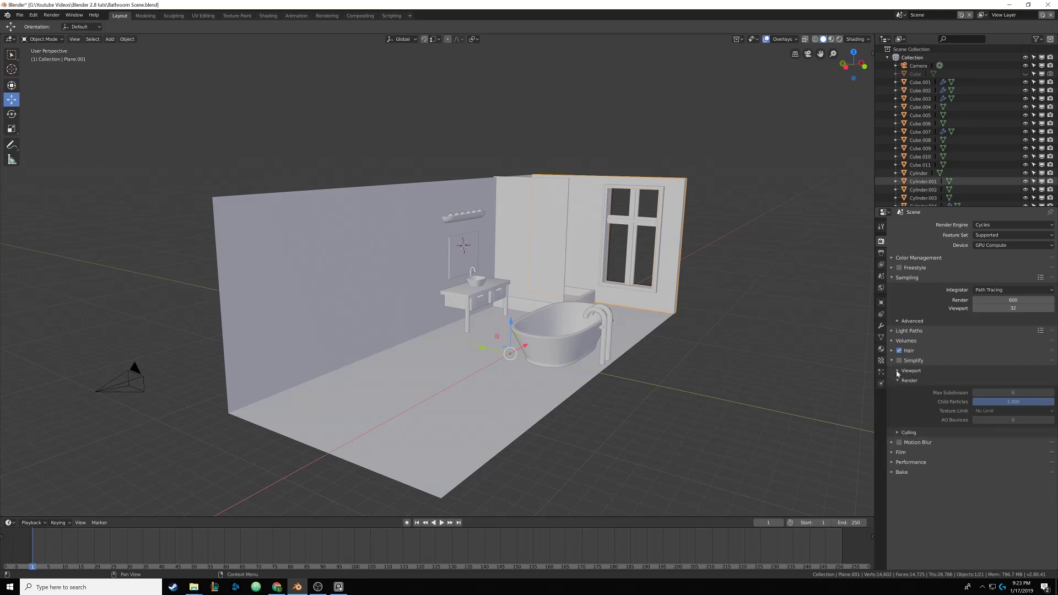
left_click(892, 361)
left_click(892, 371)
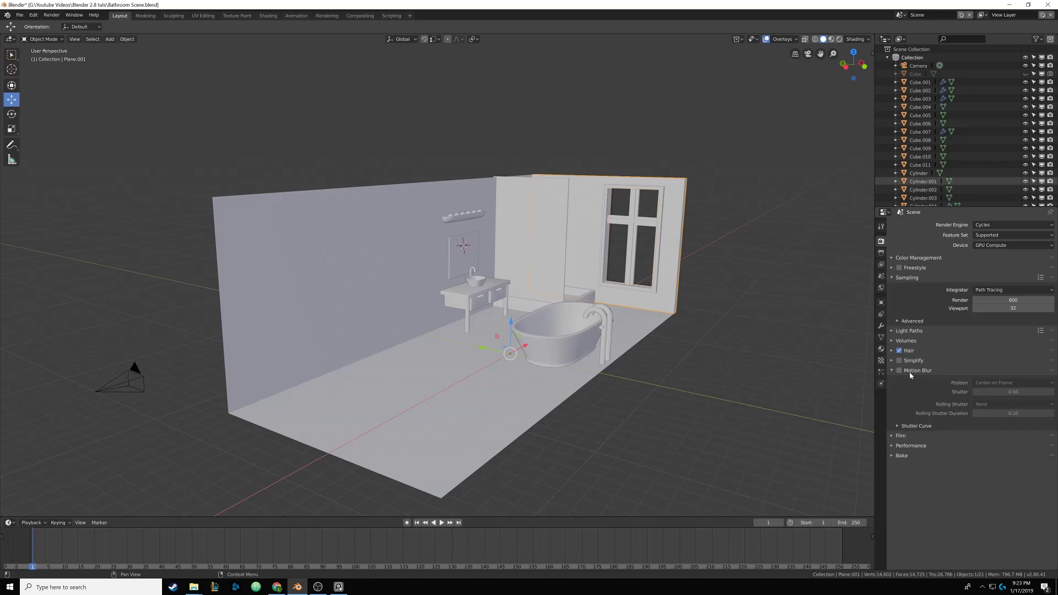
left_click(911, 373)
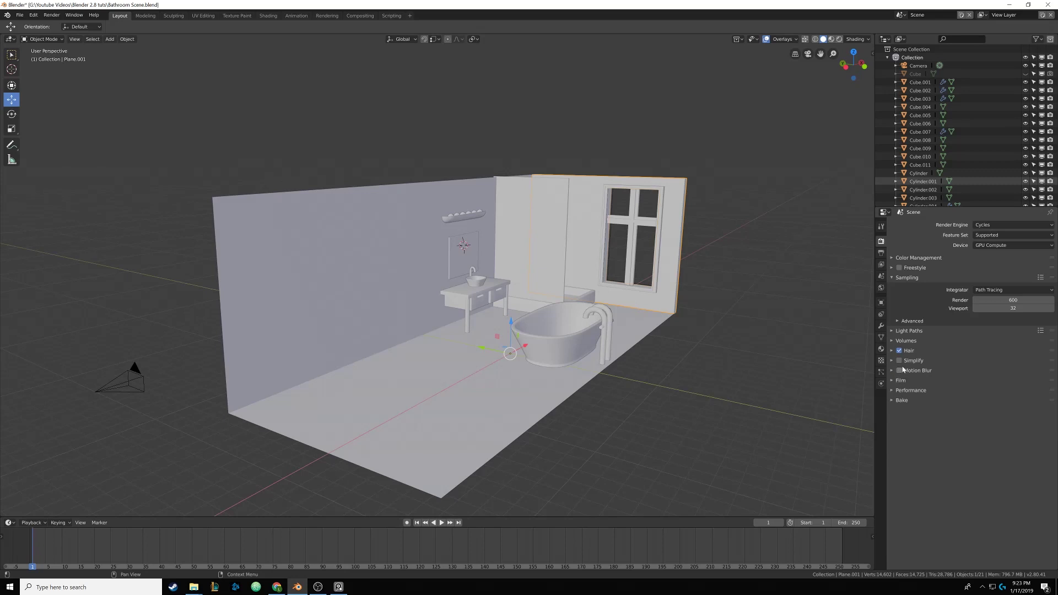
left_click(894, 381)
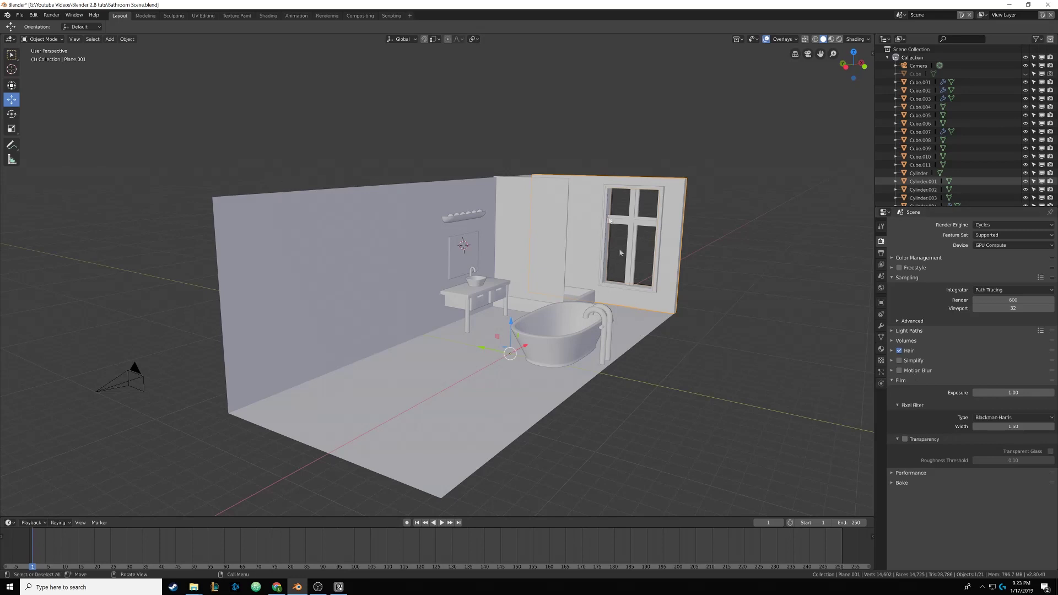
left_click(891, 380)
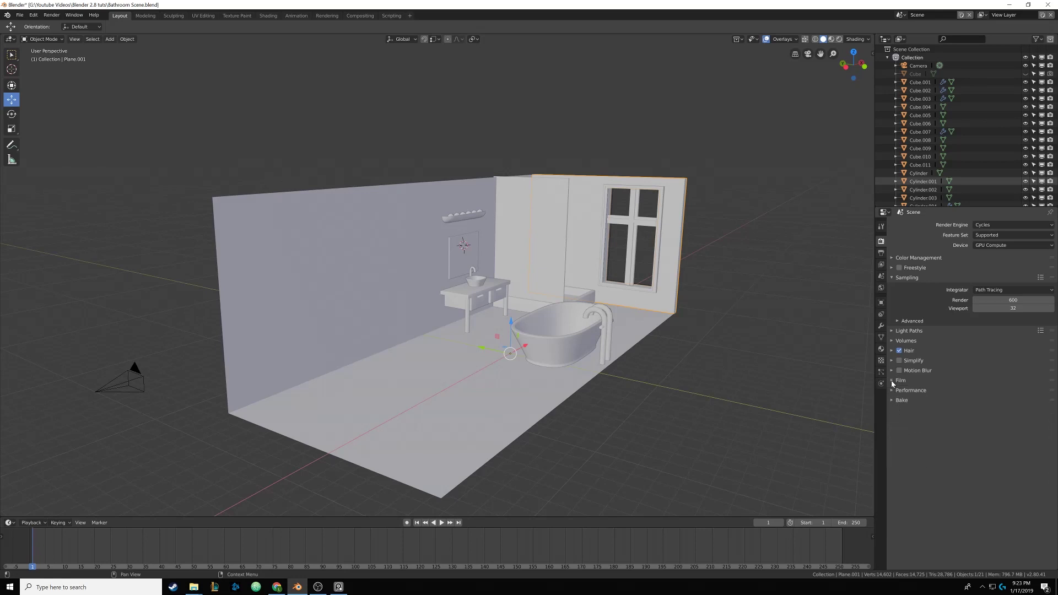
- Expand the Performance settings and keep the threads mode on Auto-detect
left_click(891, 394)
scroll(981, 382, "down", 2)
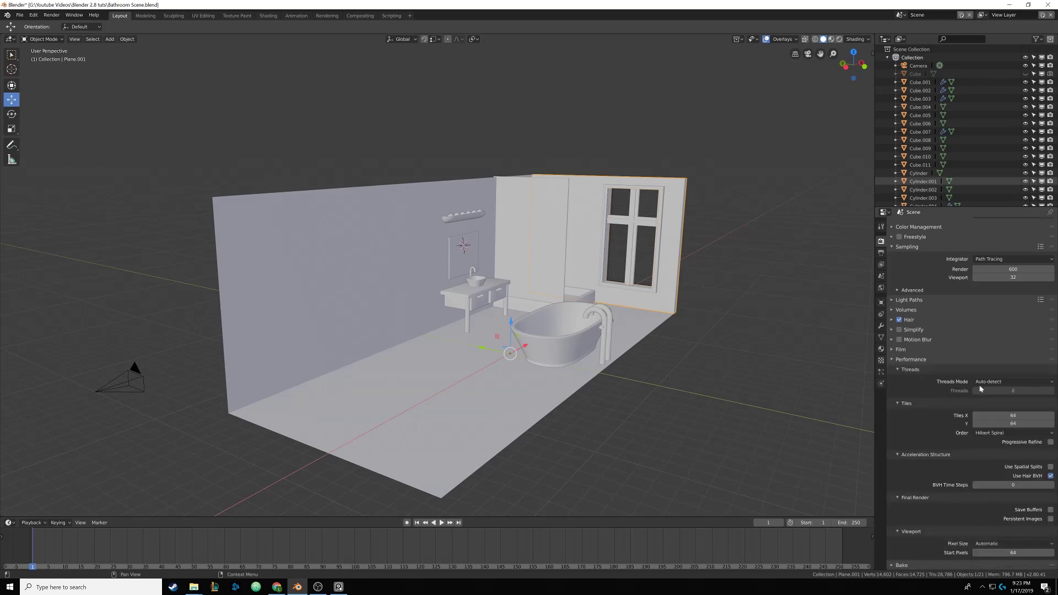
left_click(981, 382)
left_click(981, 383)
left_click(981, 383)
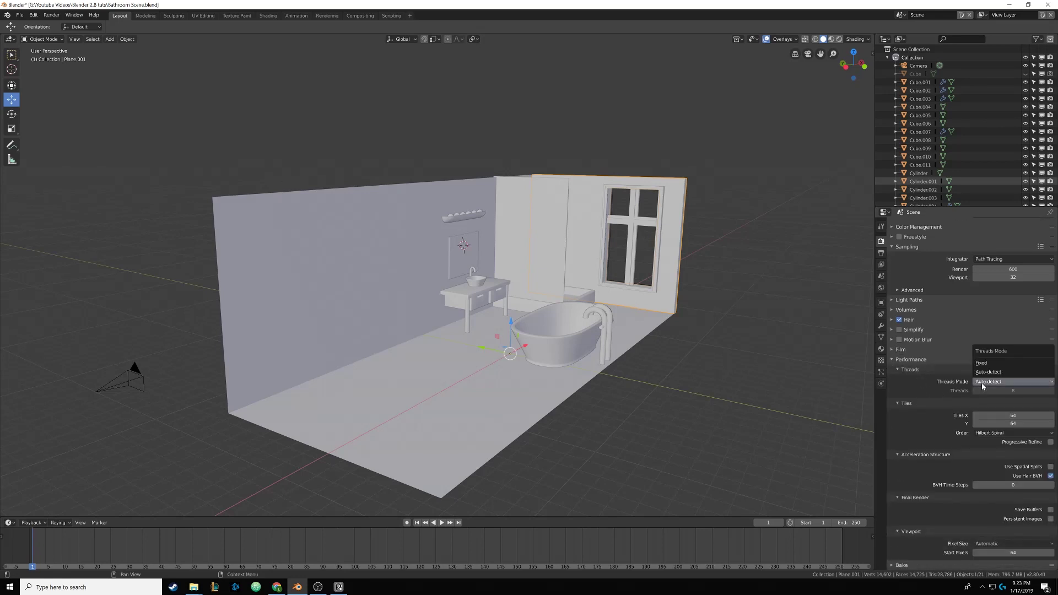
left_click(981, 382)
left_click(981, 385)
left_click(986, 385)
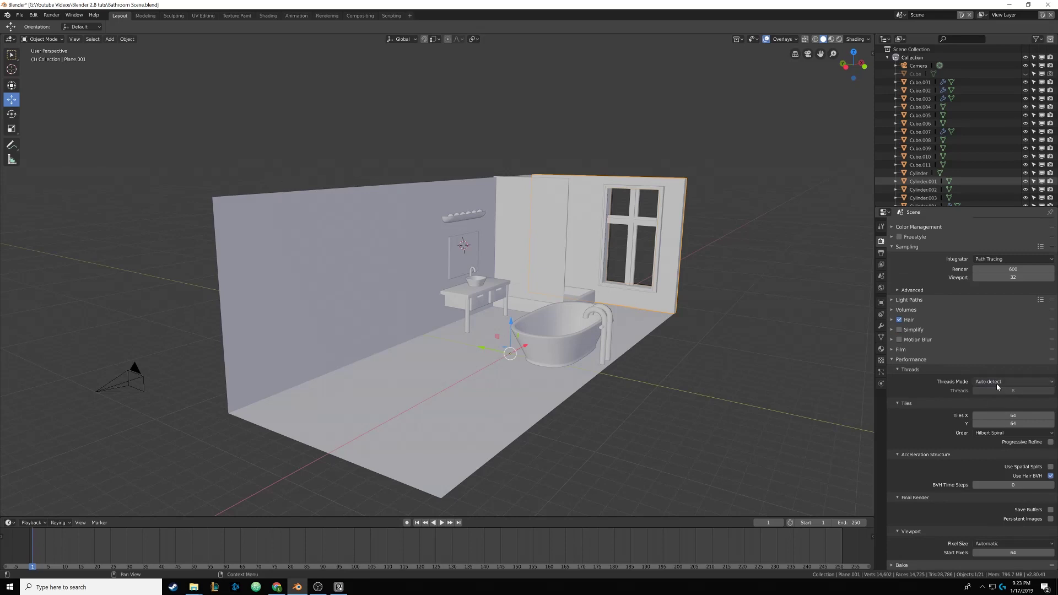
left_click(990, 383)
left_click(994, 380)
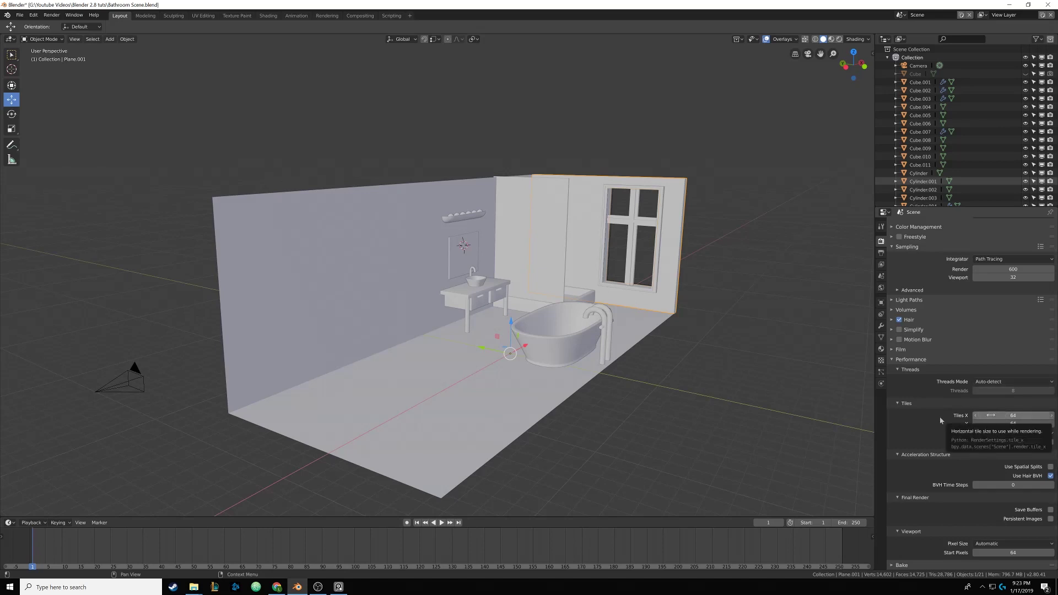
- Run a test render of the bathroom with Render Image, then close the render window
left_click(51, 15)
left_click(61, 25)
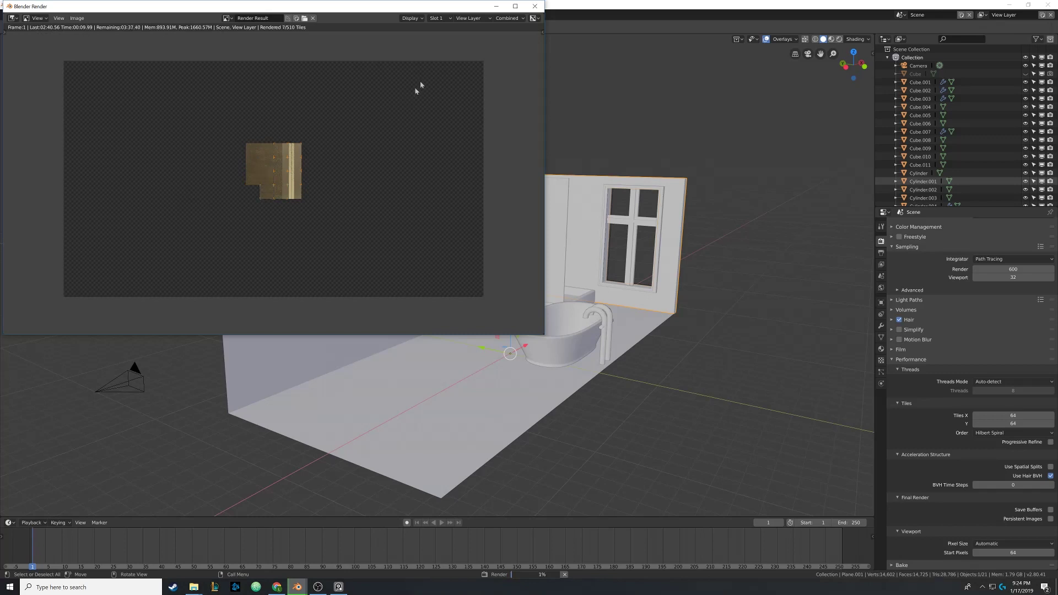
left_click(534, 7)
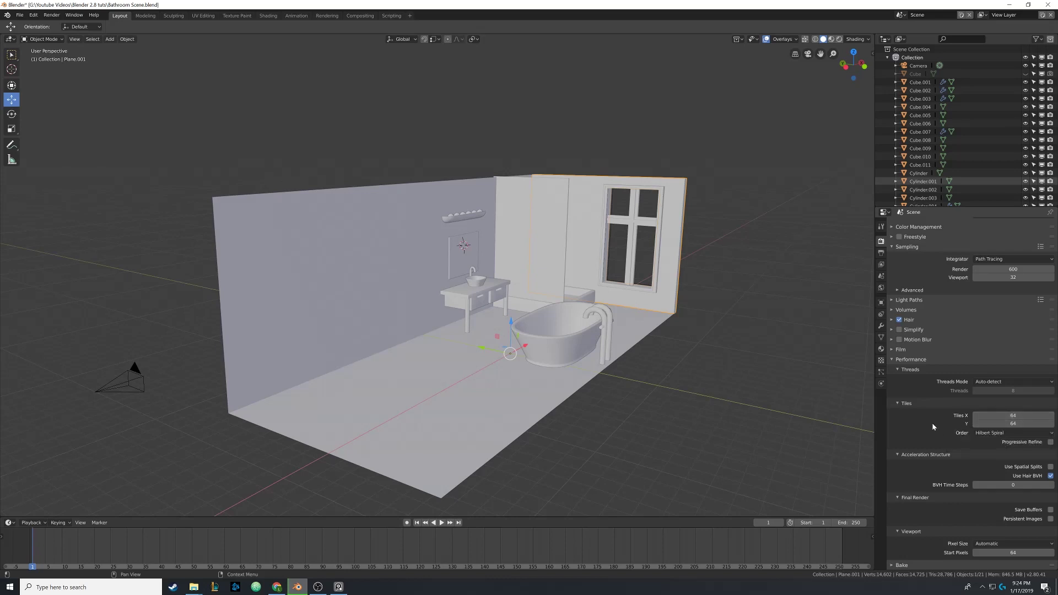
- Set Tiles X and Y to 256 and collapse the Performance panel
left_click(1014, 415)
type("256")
left_click(1024, 422)
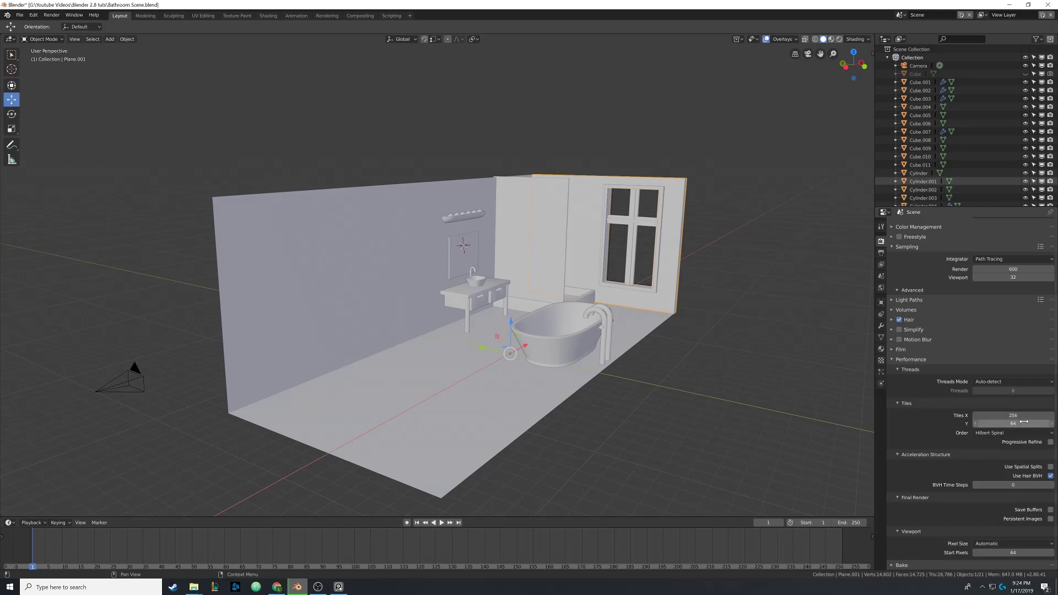
type("256")
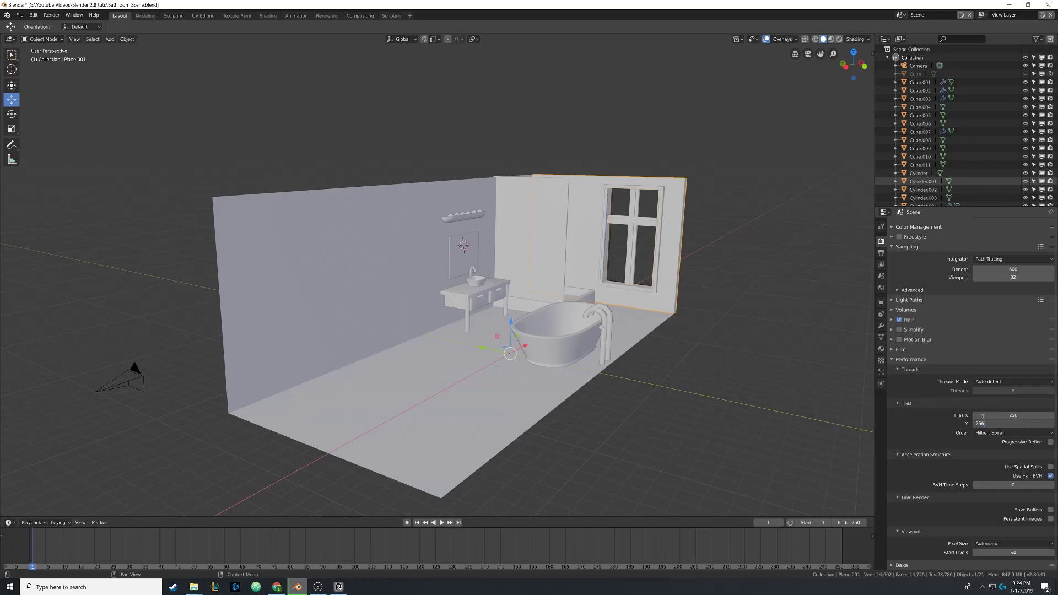
key("Return")
left_click(891, 361)
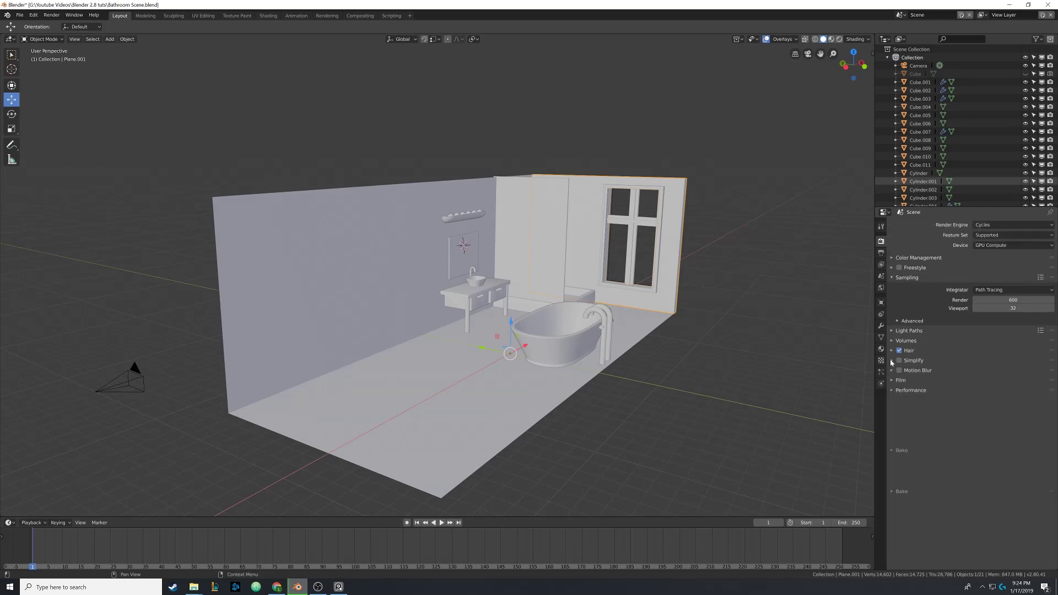
- Glance at the Bake settings, then set the final render samples to 700
left_click(897, 401)
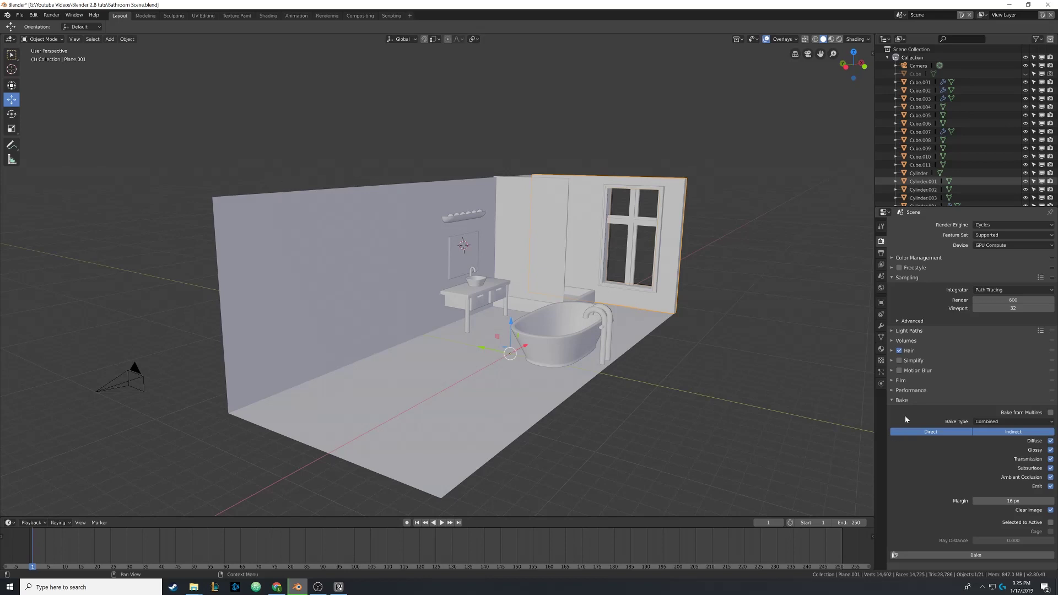
left_click(904, 400)
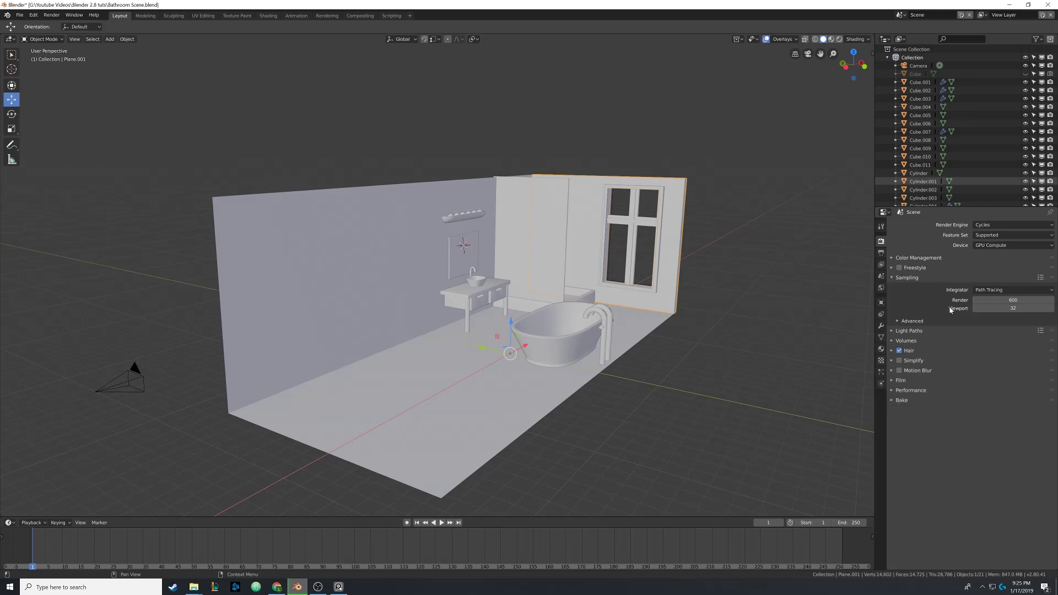
left_click_drag(994, 300, 994, 307)
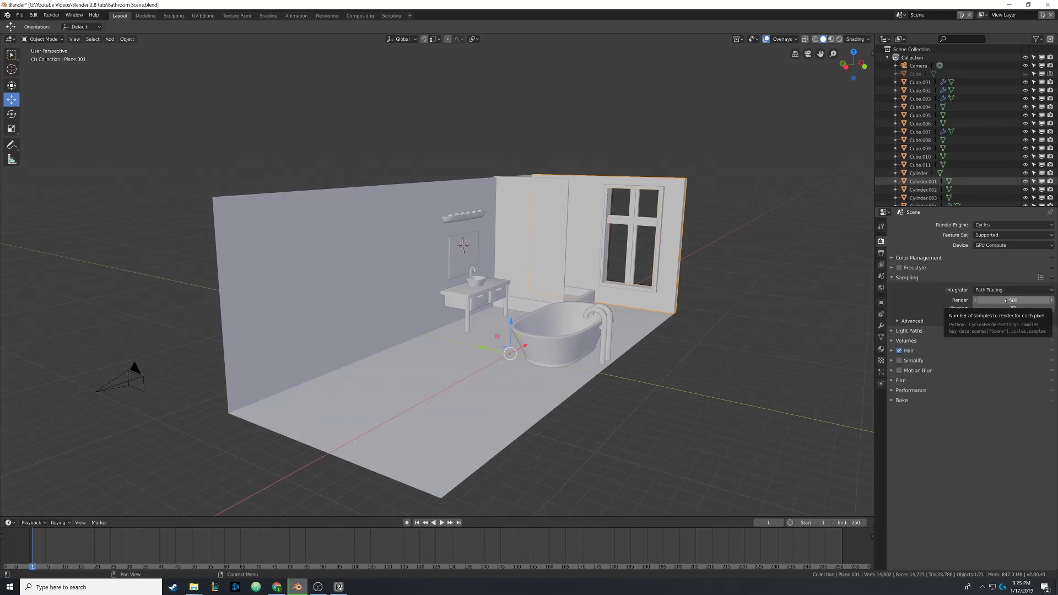
left_click(1007, 300)
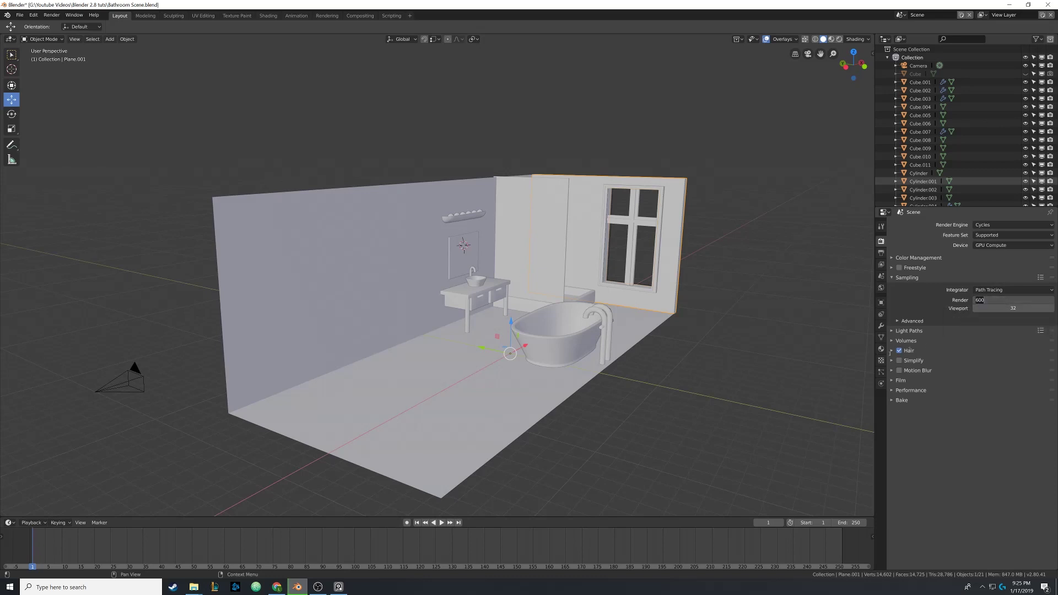
type("700")
key("Return")
- Cancel an accidental samples drag, keeping 700, and show the Scene properties
left_click_drag(1016, 299, 1011, 299)
key("Escape")
left_click(880, 278)
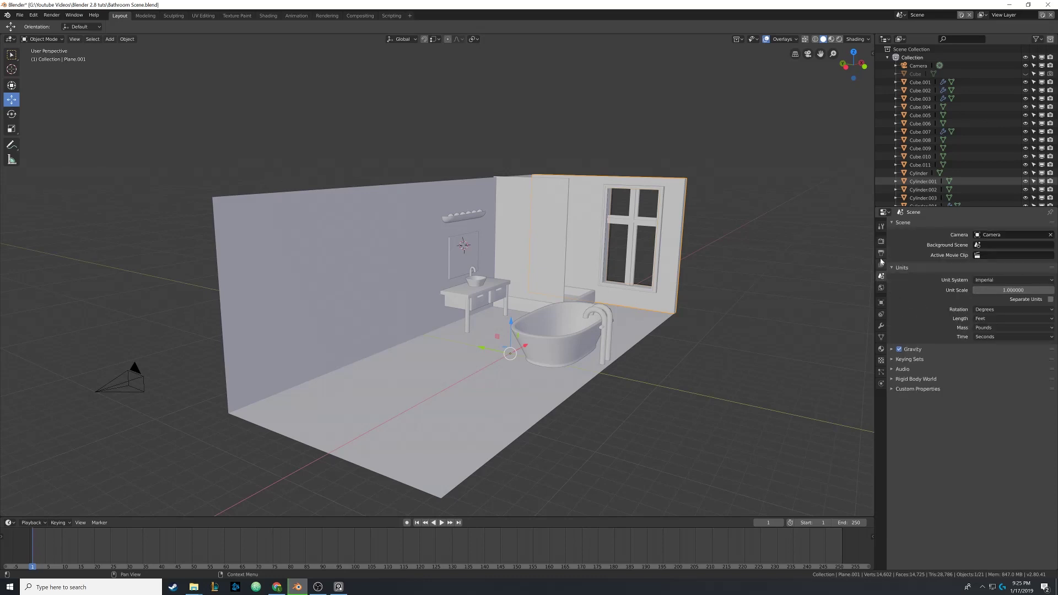
- Browse the Render, Output and View Layer tabs, peek at Denoising, then switch to the browser
left_click(882, 241)
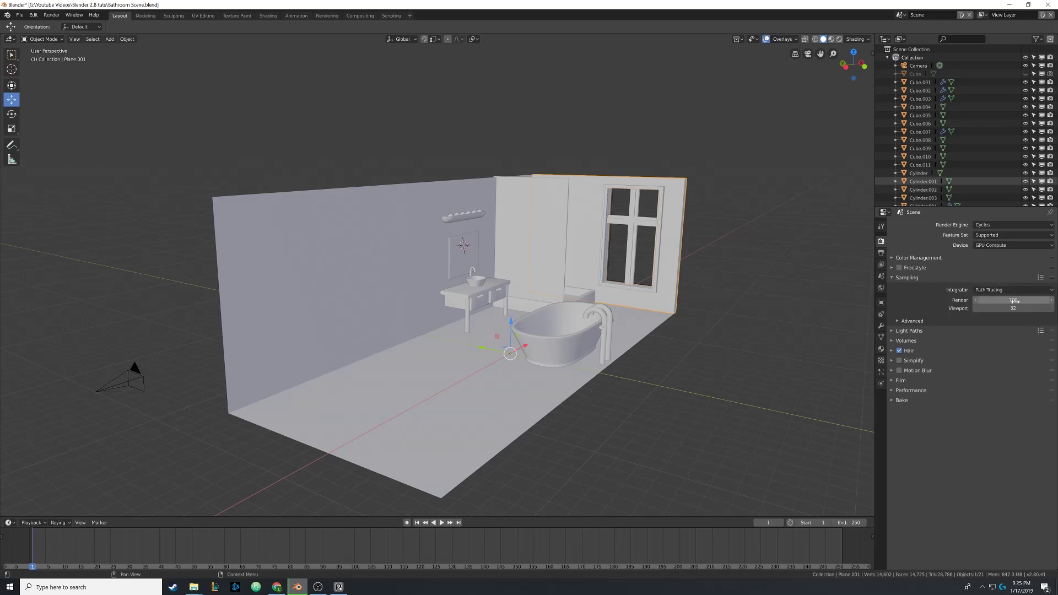
left_click(881, 254)
left_click(881, 266)
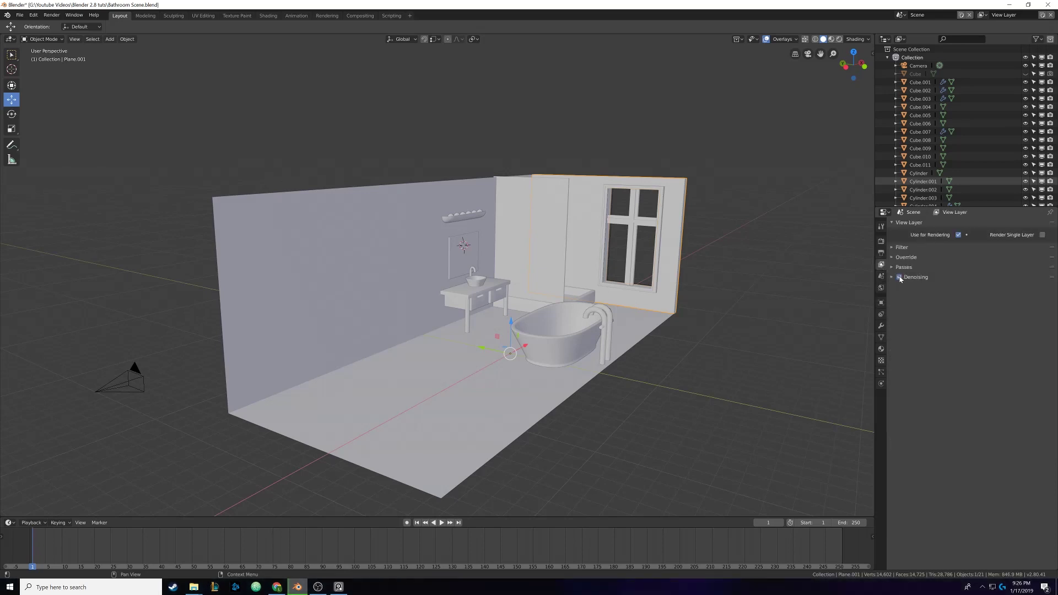
left_click(893, 278)
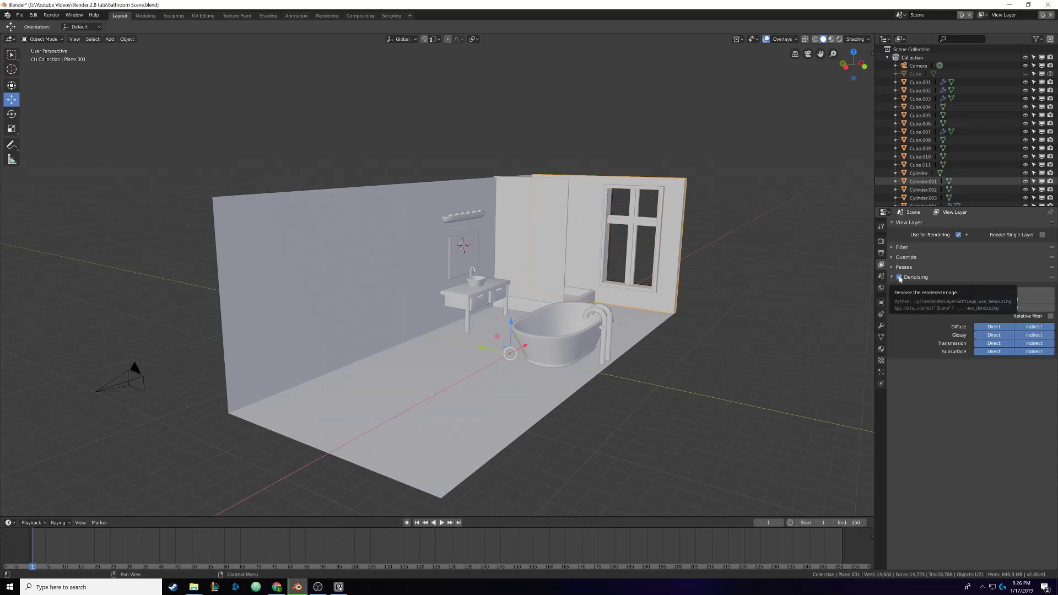
left_click(892, 277)
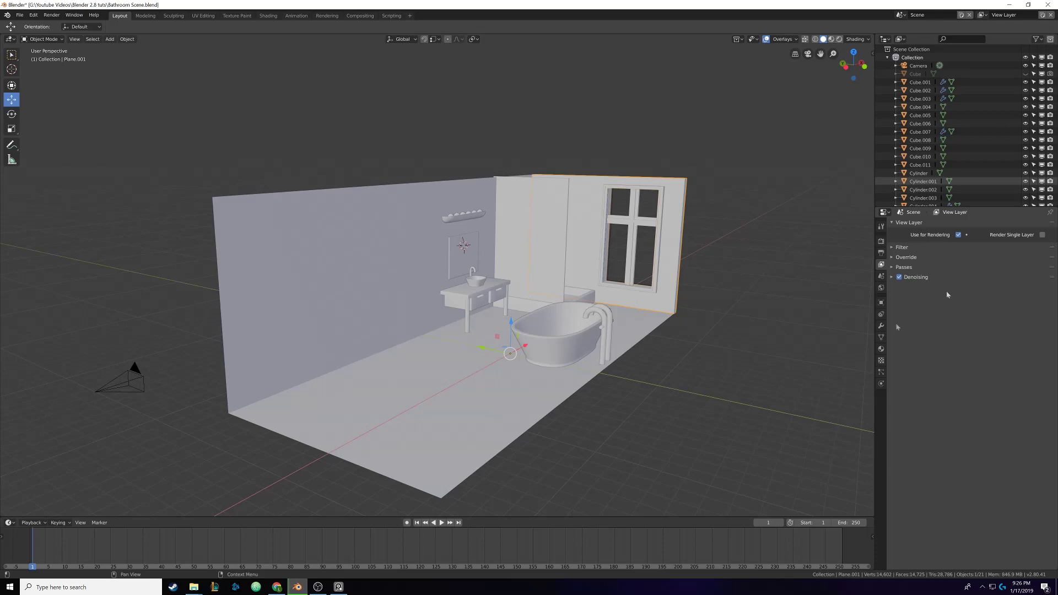
left_click(276, 586)
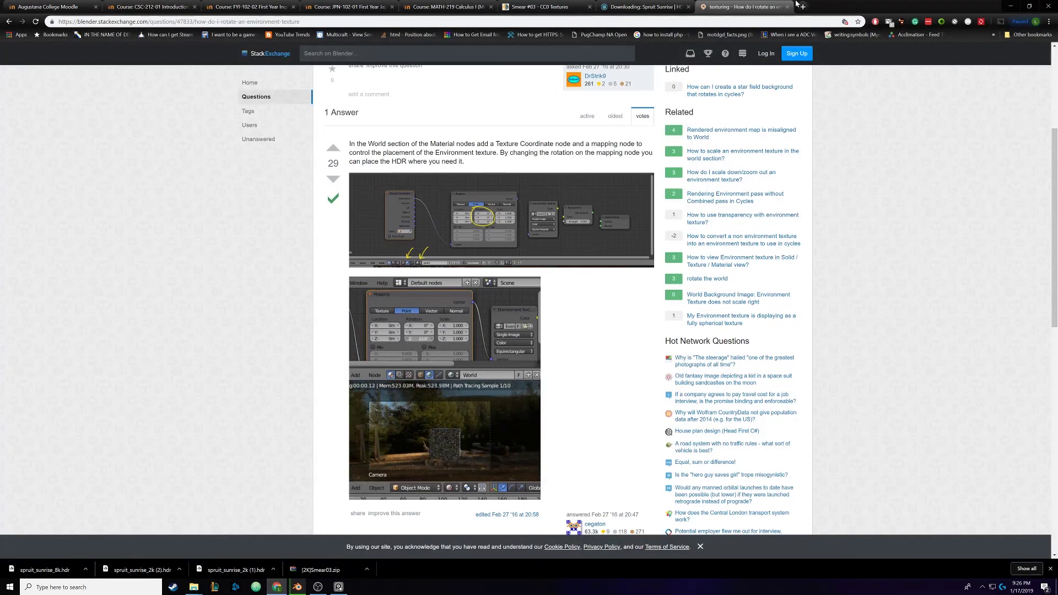
- Open the SheepIt Render Farm website in a new browser tab
left_click(801, 6)
type("sheep")
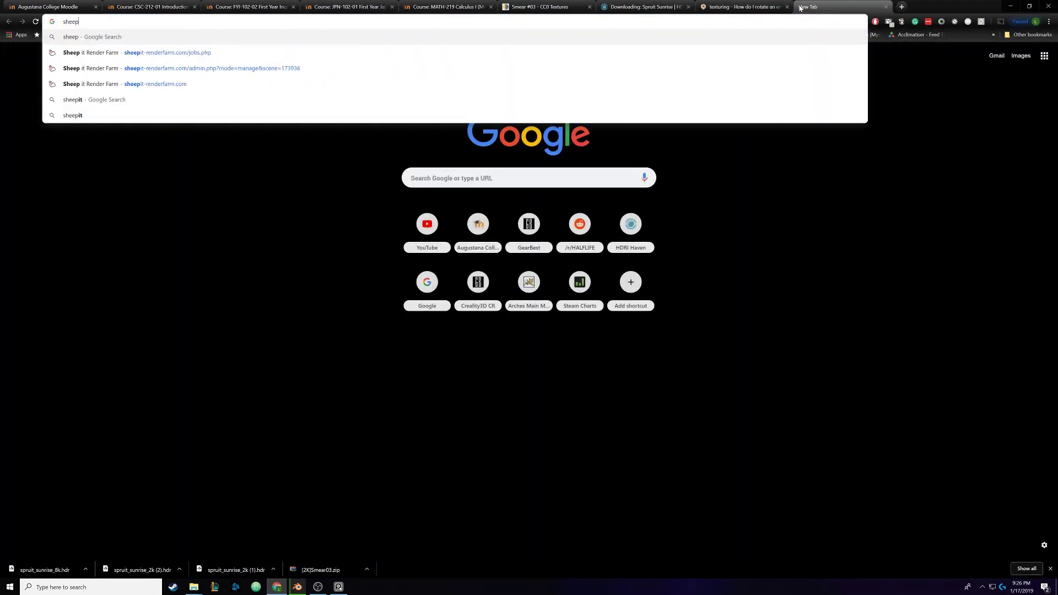
type("it")
key("Return")
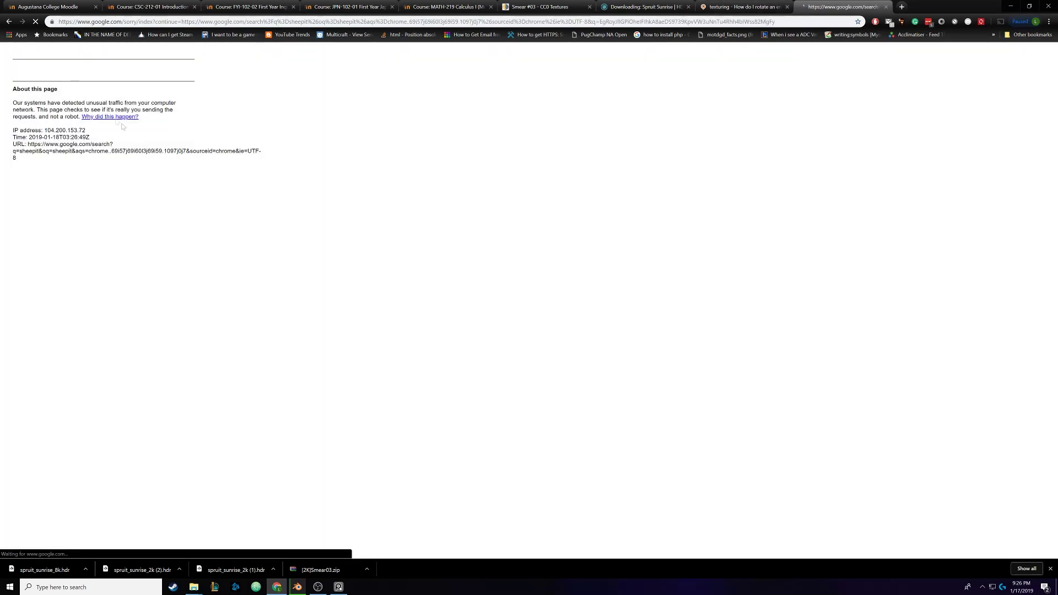
left_click(9, 21)
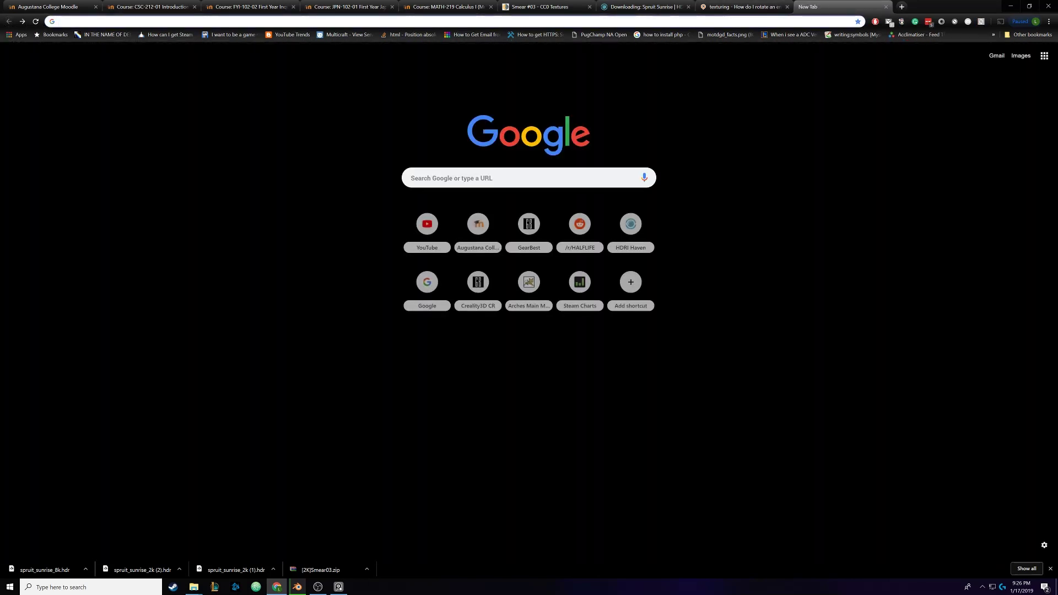
type("sheep")
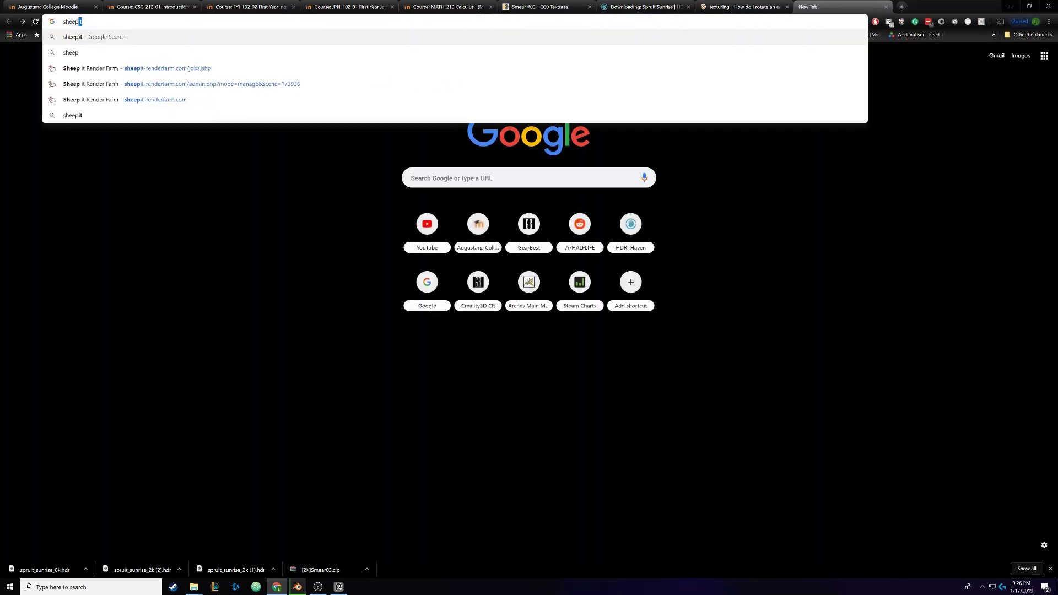
left_click(173, 66)
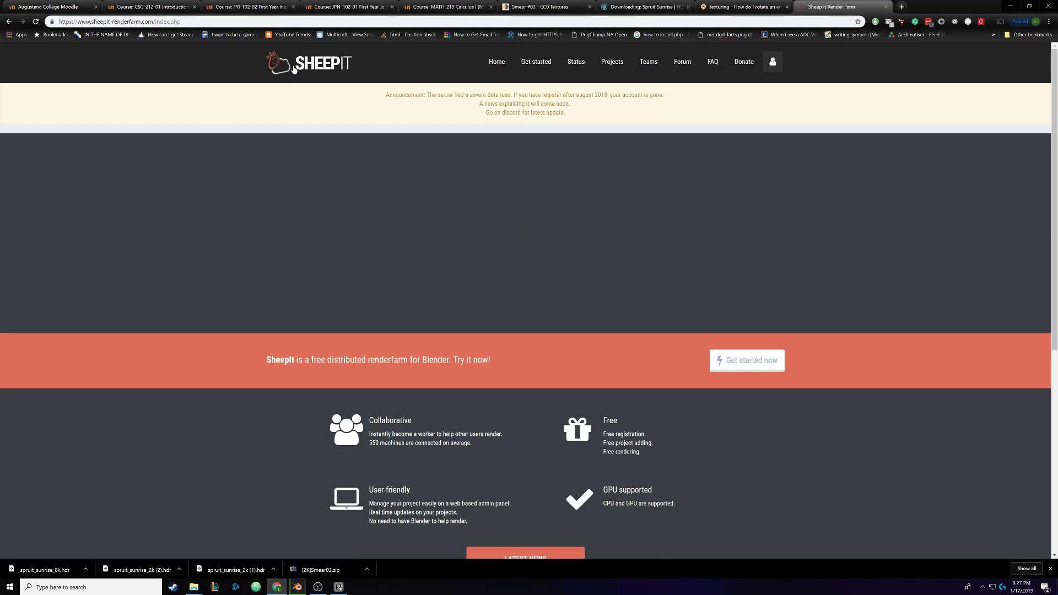
- Scroll through the SheepIt homepage, then return to Blender with Alt+Tab
scroll(297, 227, "down", 6)
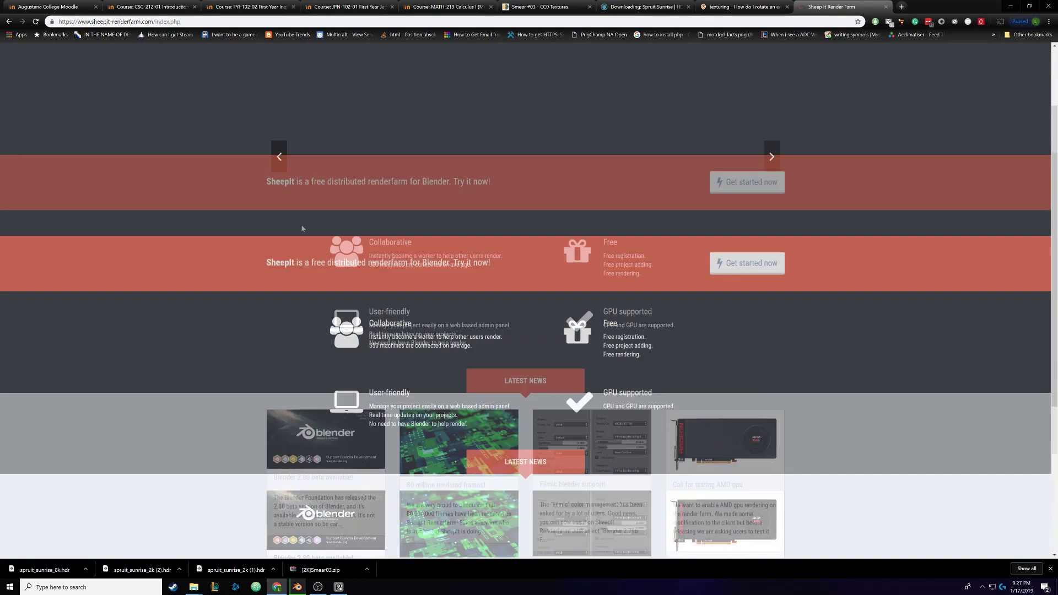
scroll(272, 241, "up", 6)
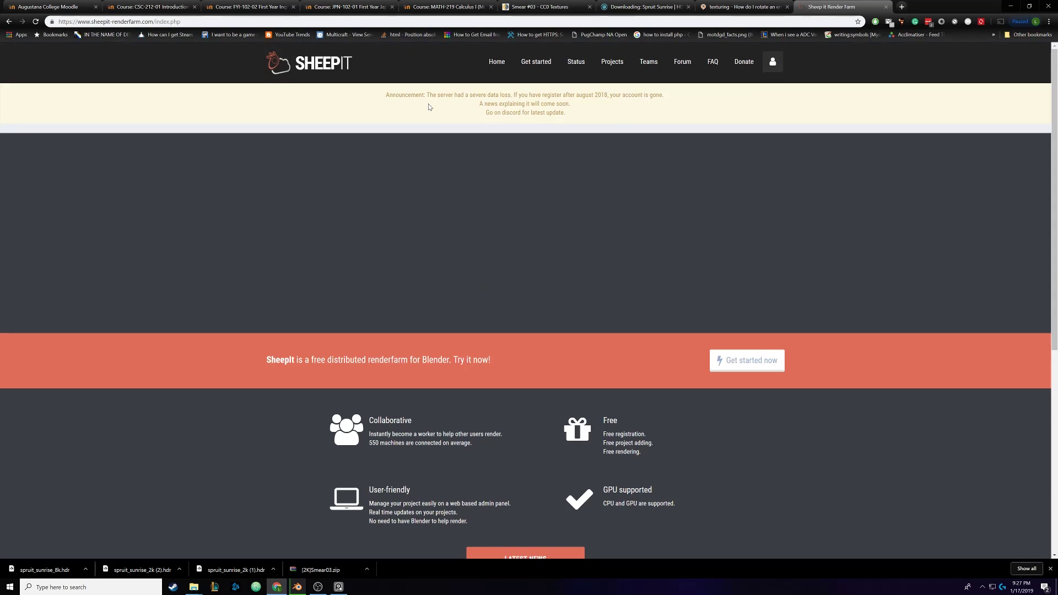
mouse_move(468, 148)
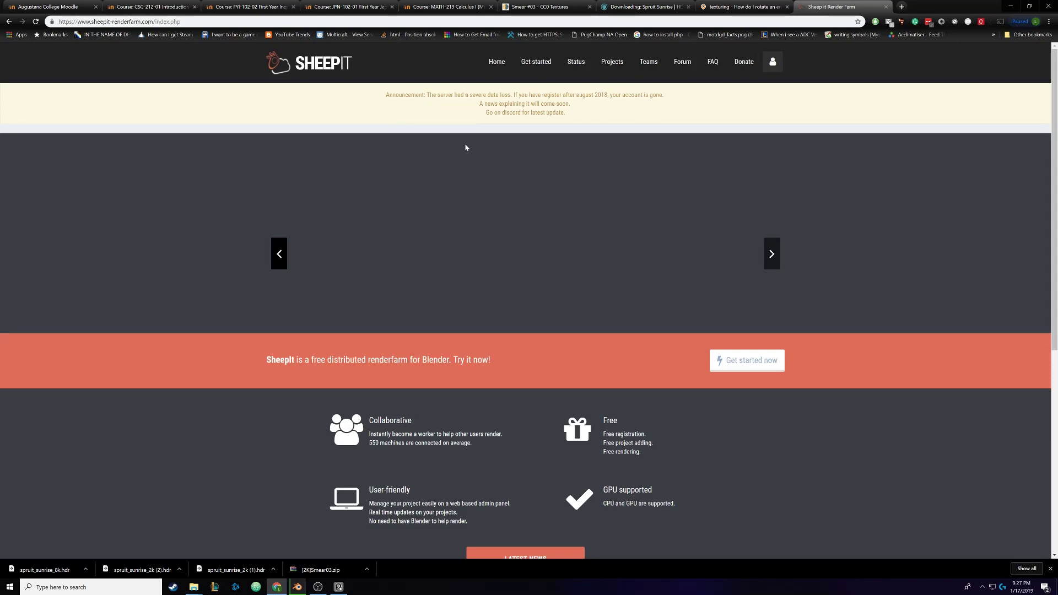
key("alt+Tab")
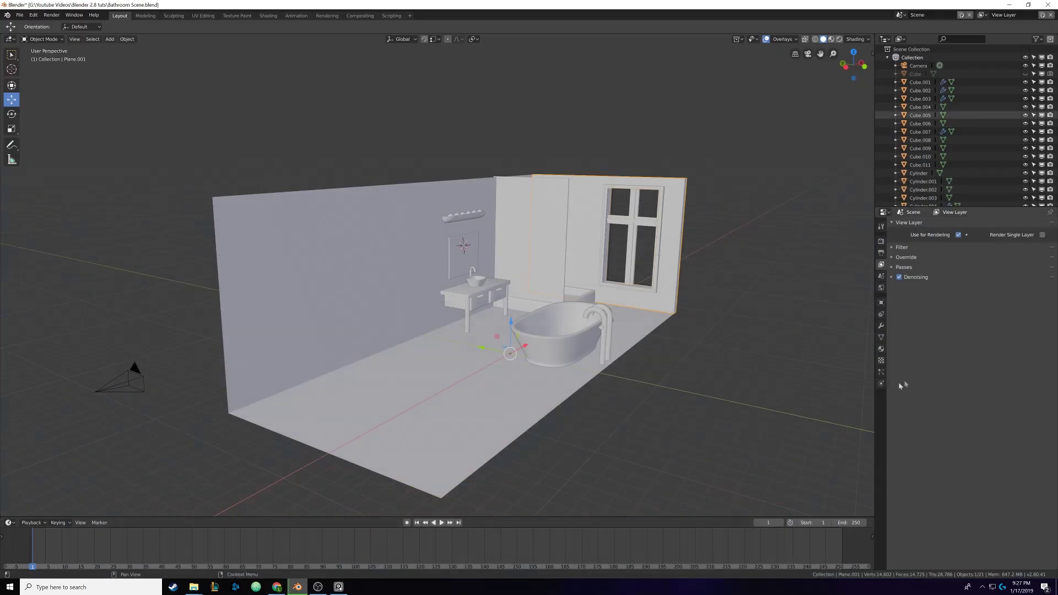
- Save the Bathroom Scene file and show the Render properties
middle_click_drag(664, 413, 552, 360)
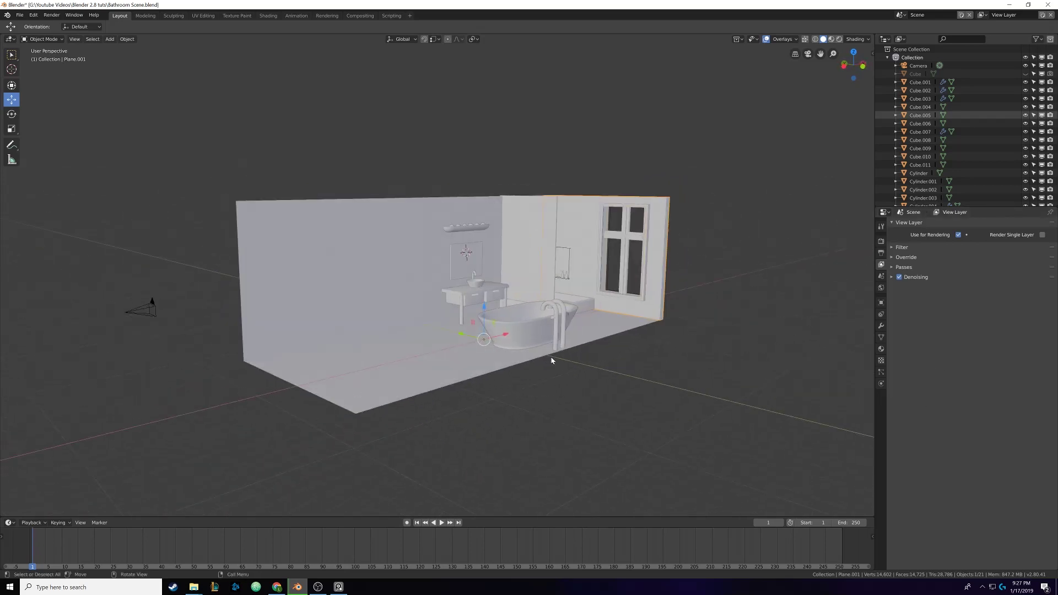
key("ctrl+s")
left_click(881, 241)
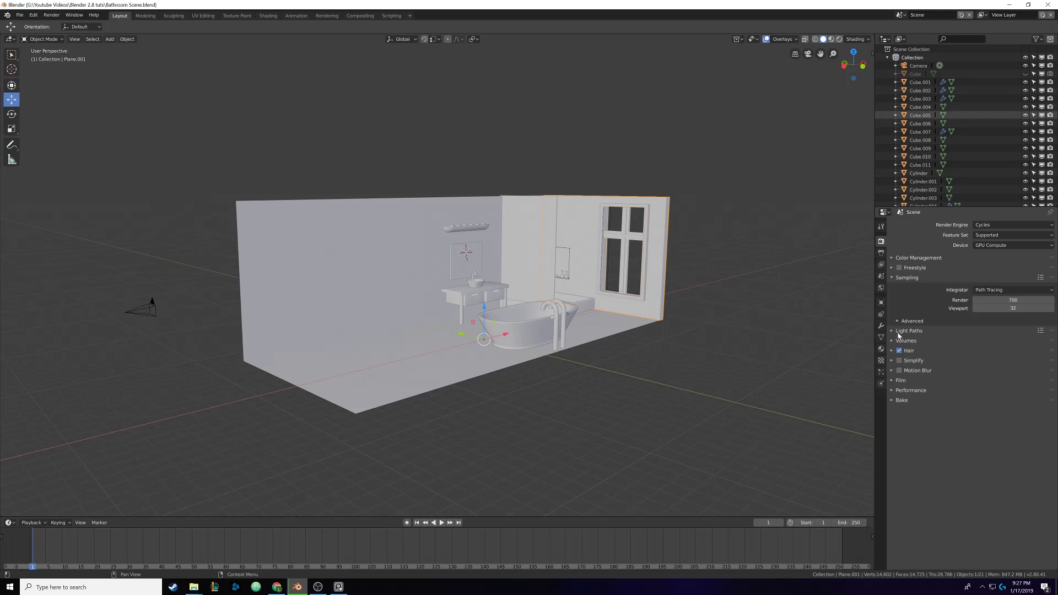
- Switch to camera view, re-hide the cube cabinet after revealing it, and select the Plane
middle_click_drag(689, 336, 572, 329)
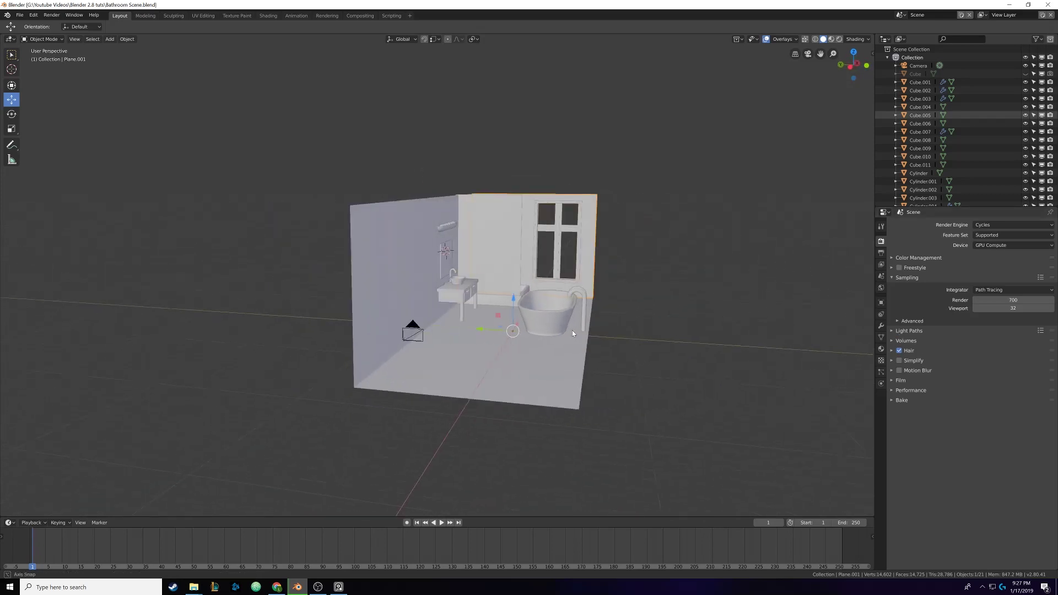
key("KP_0")
scroll(542, 323, "up", 4)
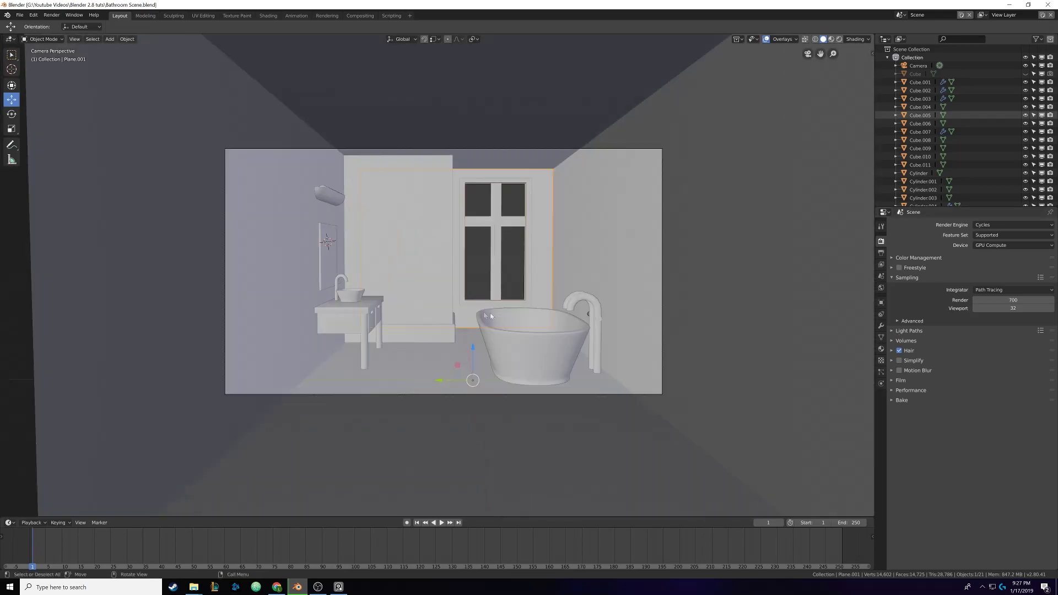
key("alt+h")
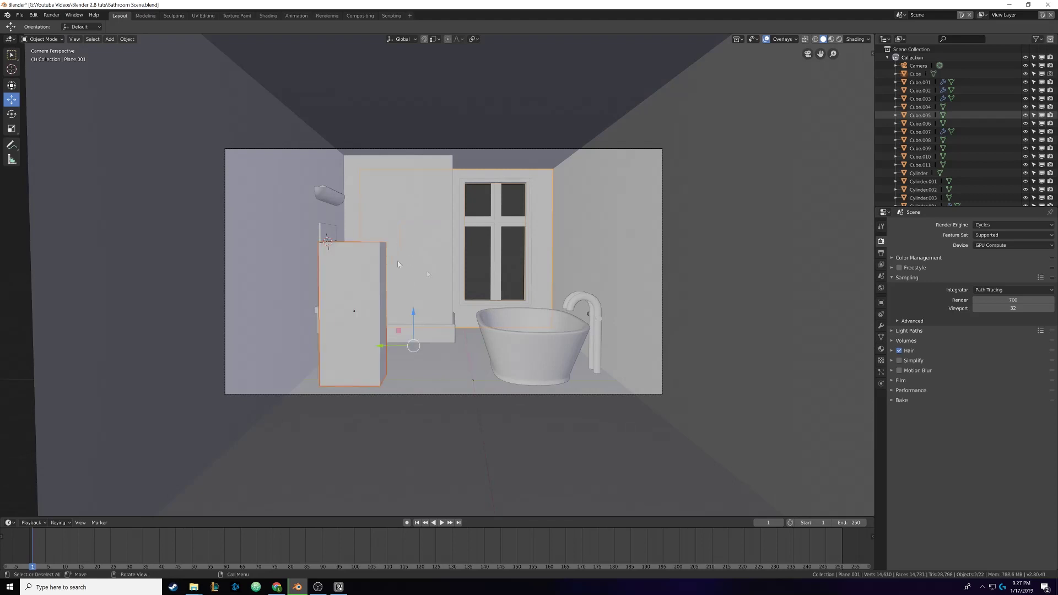
left_click(379, 291)
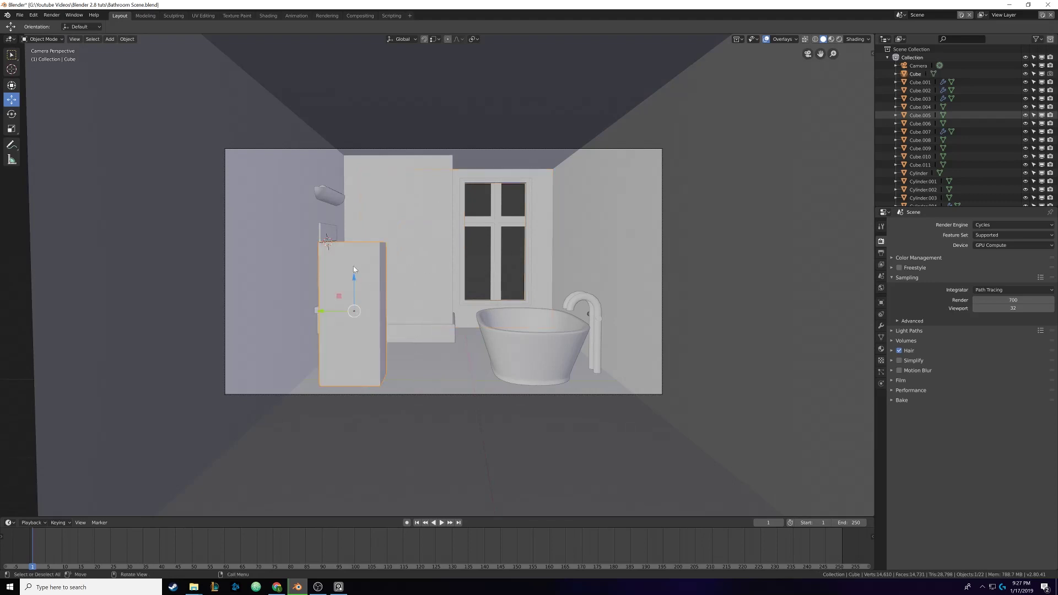
key("h")
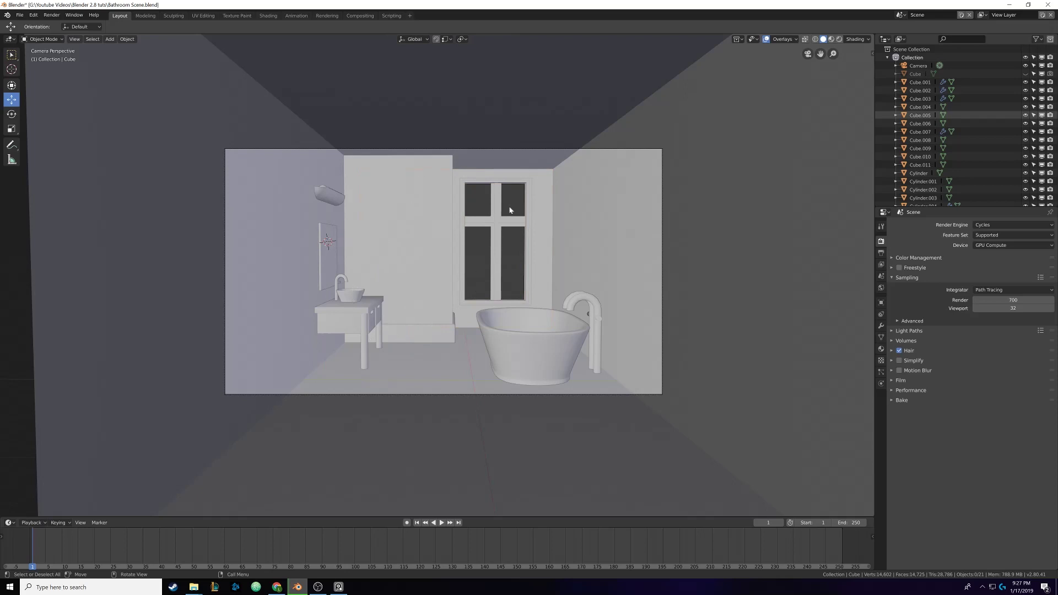
left_click(604, 218)
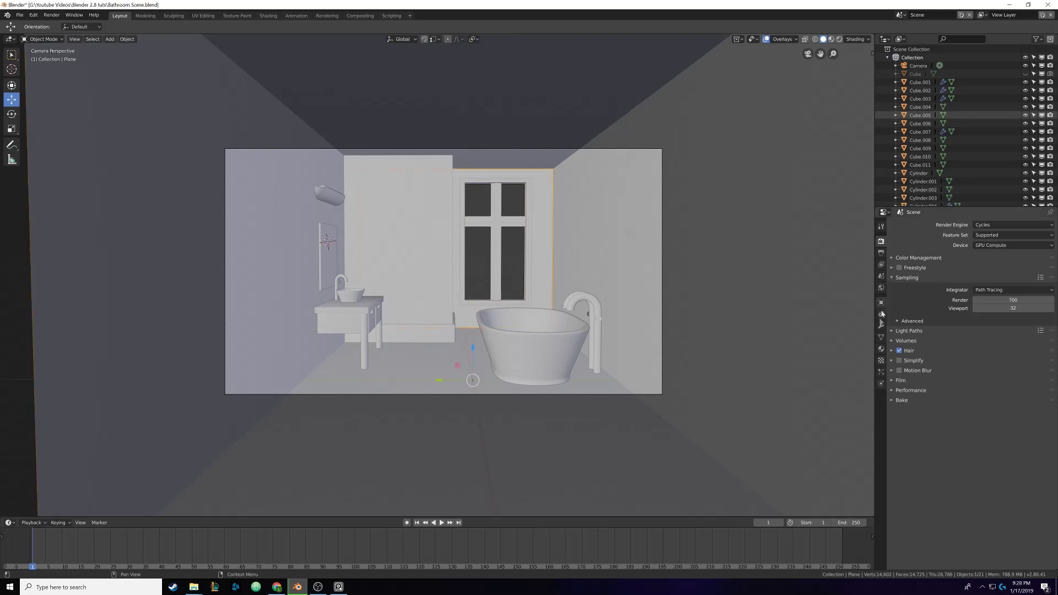
- Set the Plane's Walls/Ceiling material roughness to exactly 0.75
left_click(881, 349)
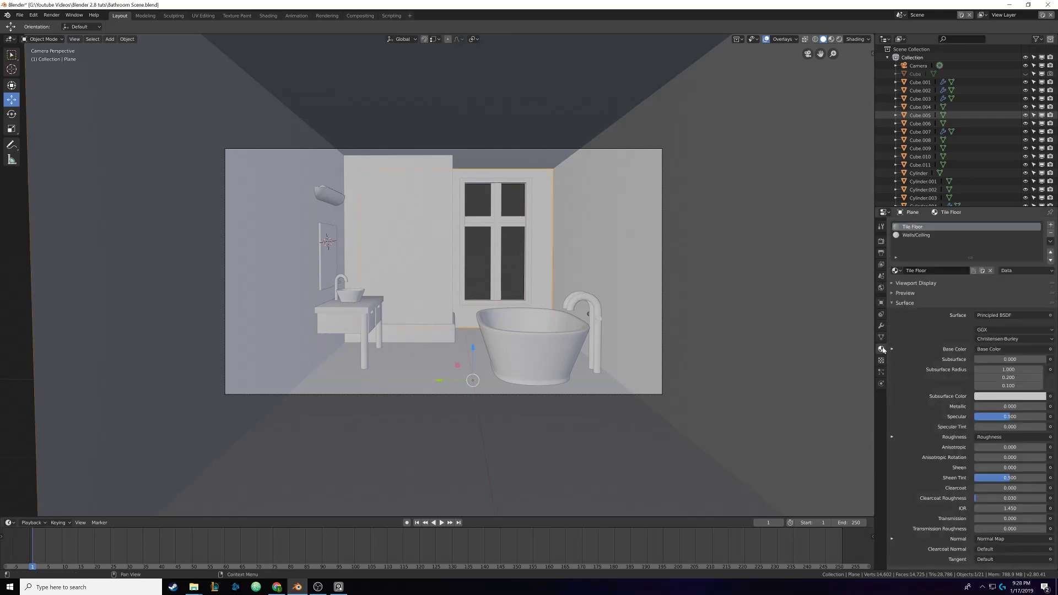
left_click(913, 236)
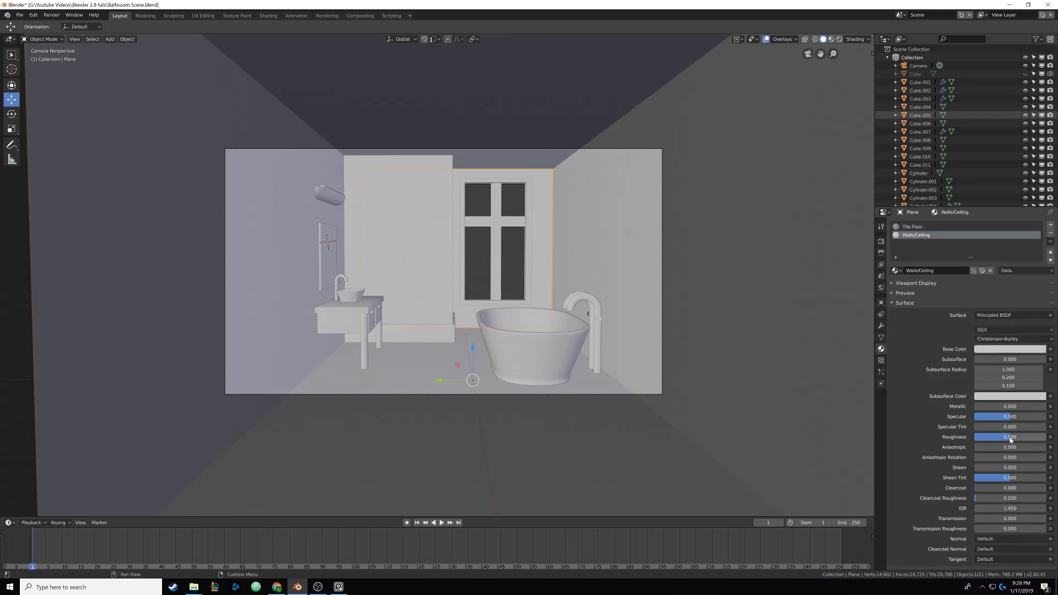
left_click_drag(1010, 437, 1031, 437)
left_click(1032, 437)
type("0.75")
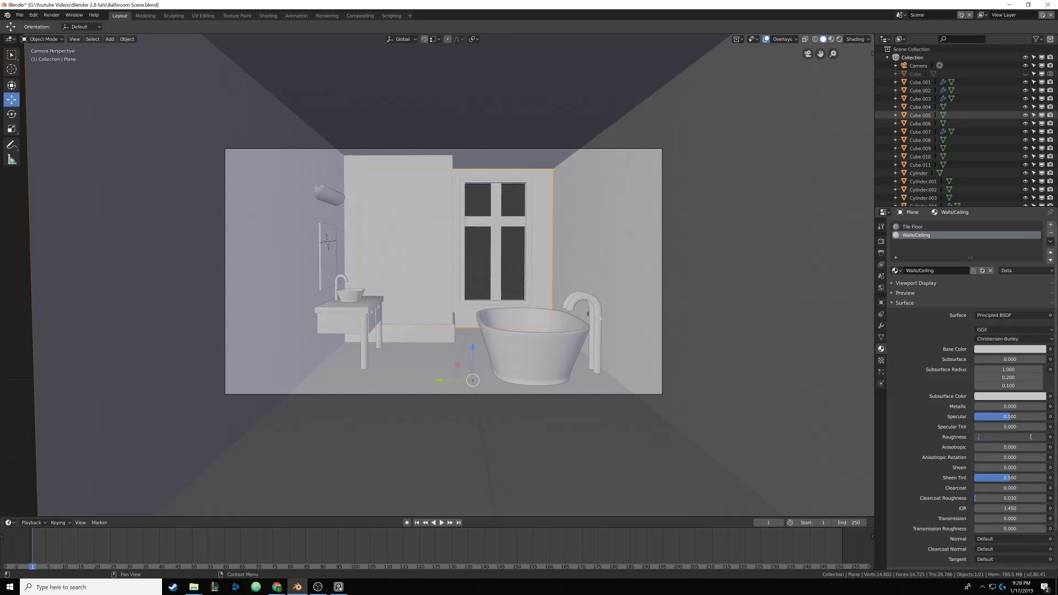
key("Return")
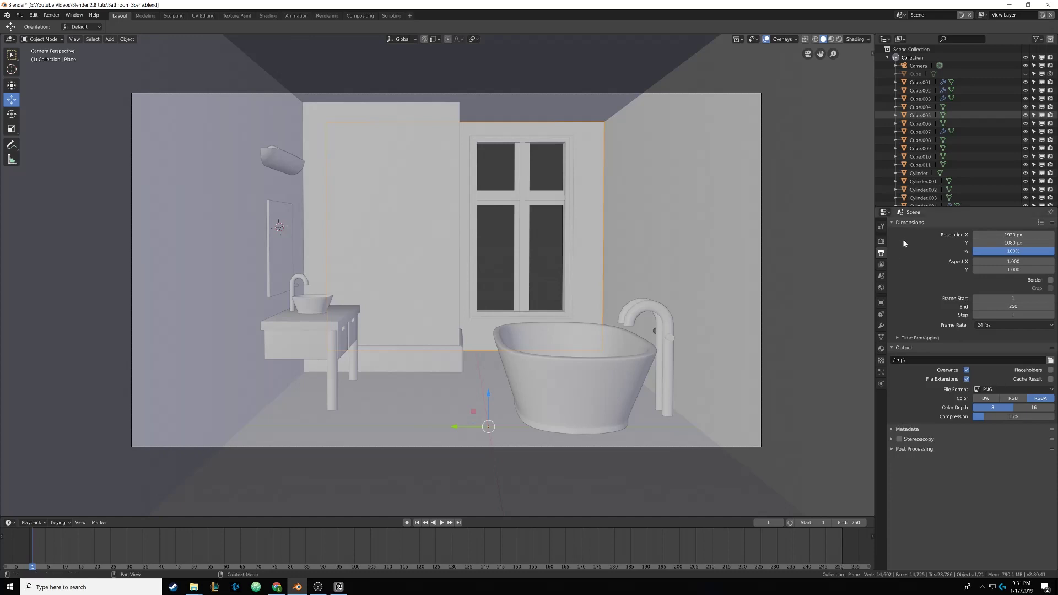
left_click(880, 242)
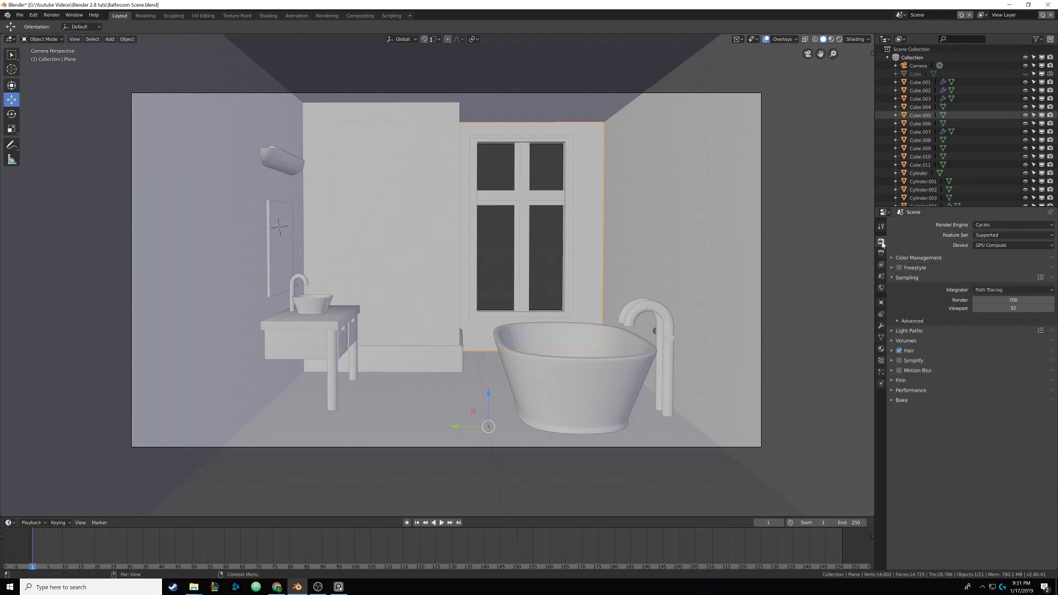
left_click(882, 253)
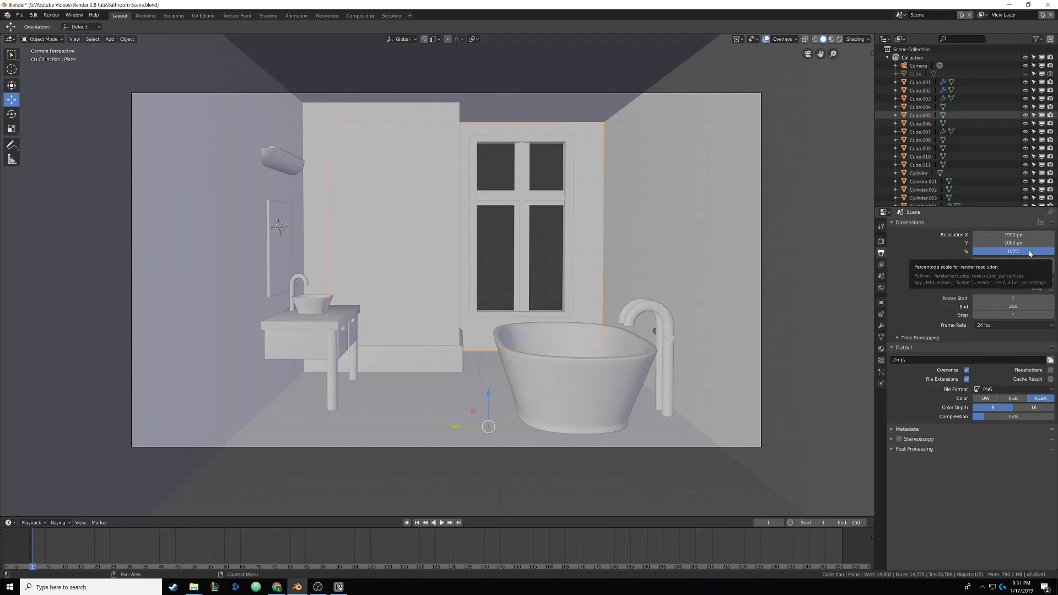
left_click_drag(1030, 253, 986, 253)
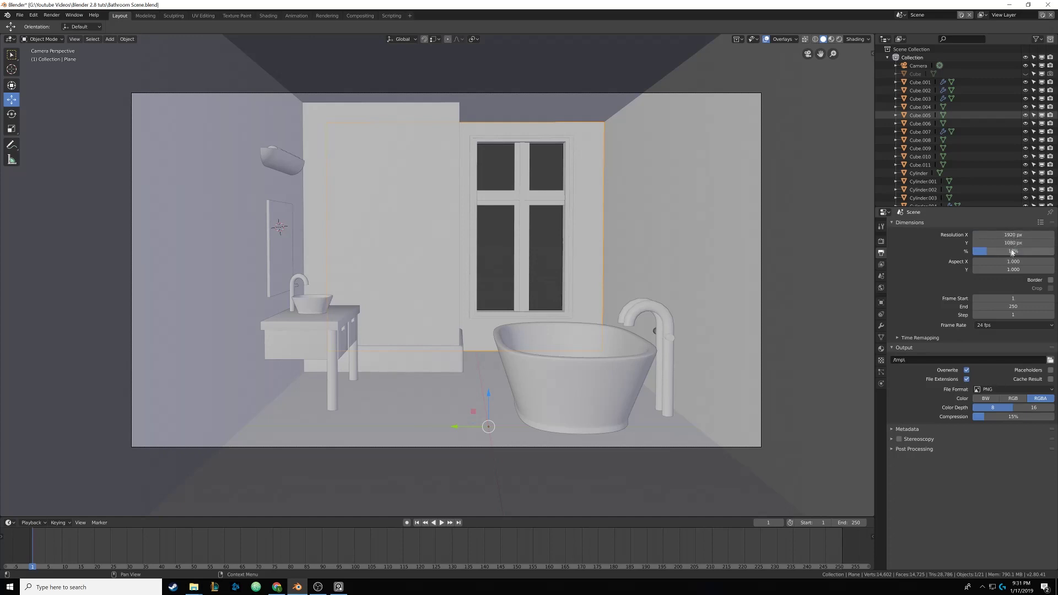
left_click_drag(1001, 252, 1050, 254)
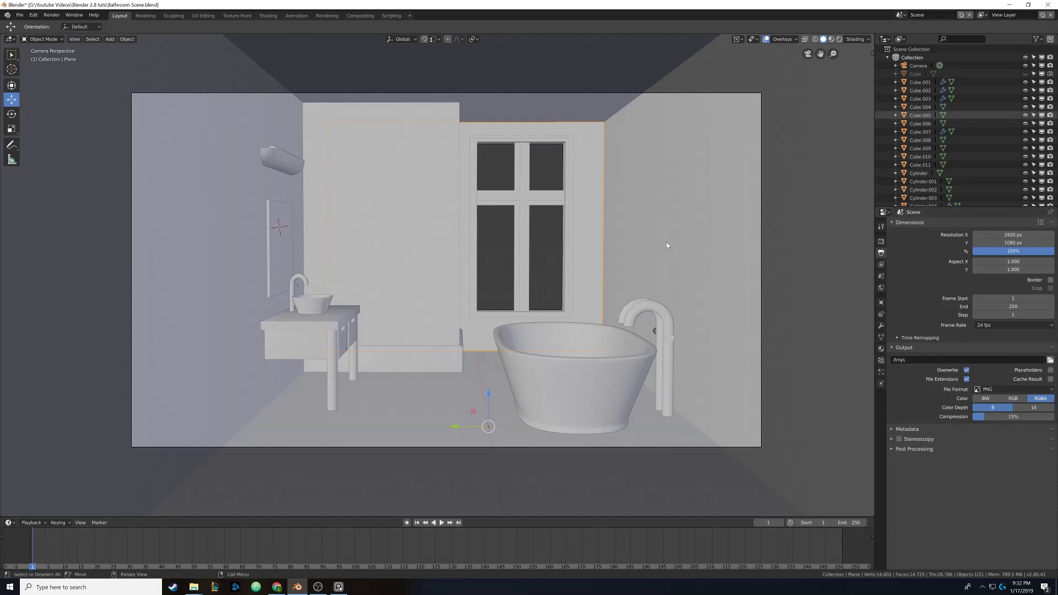
- Leave PNG format and Metadata unchanged, then select the camera to show its 50mm lens settings
left_click(996, 391)
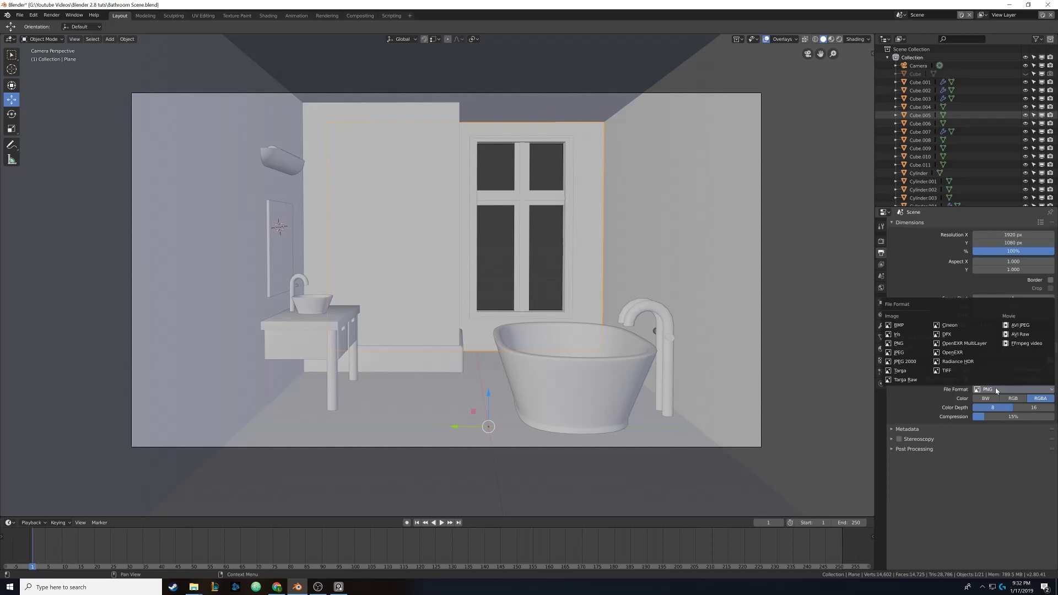
left_click(996, 391)
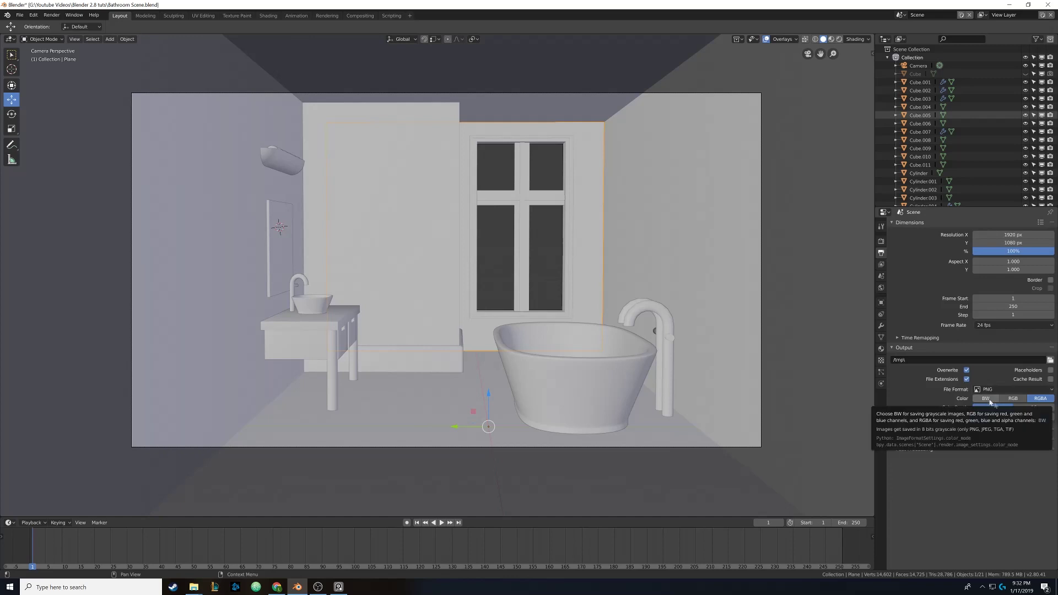
left_click(891, 429)
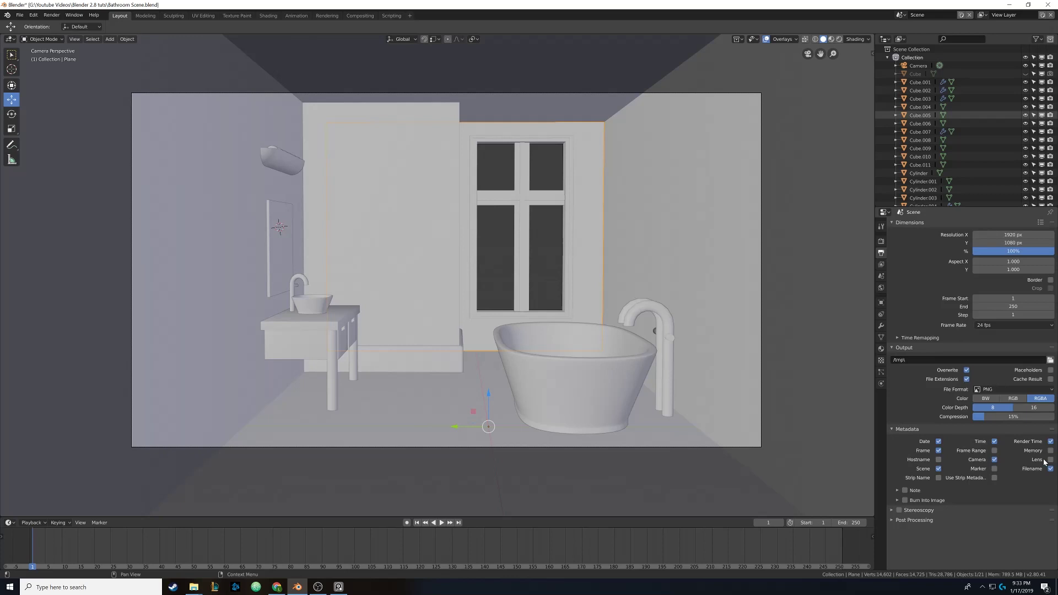
left_click(893, 429)
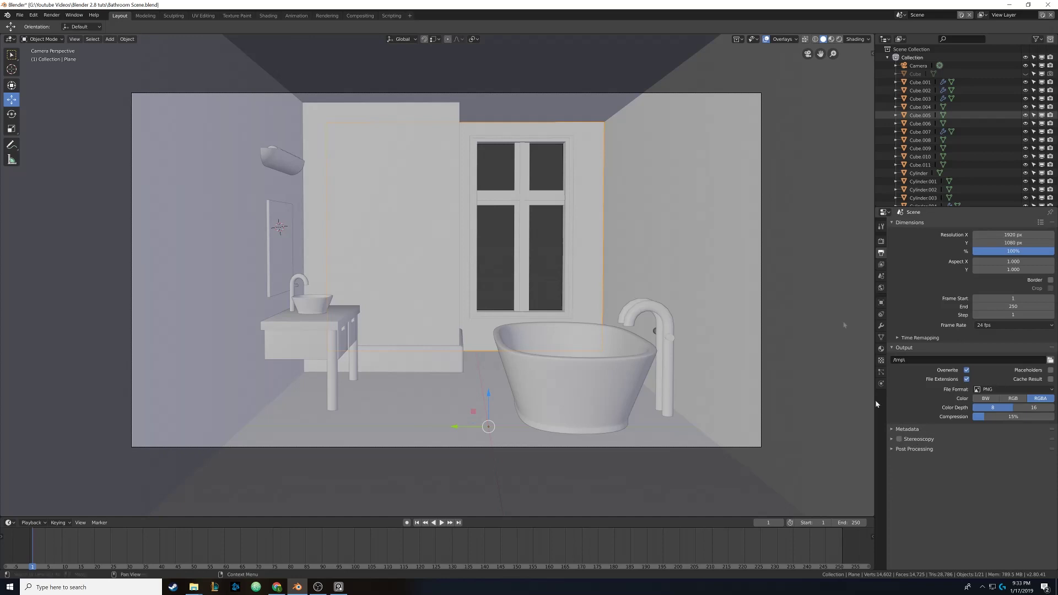
left_click(761, 162)
left_click(881, 326)
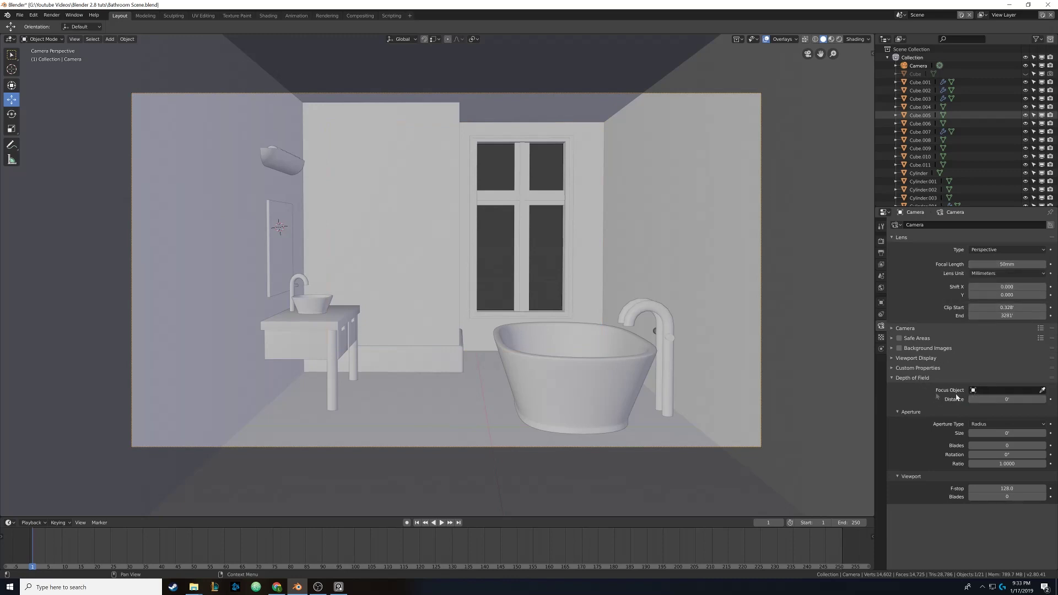
- In Output properties, toggle Stereoscopy on and back off, then expand Post Processing
left_click(880, 256)
left_click(893, 439)
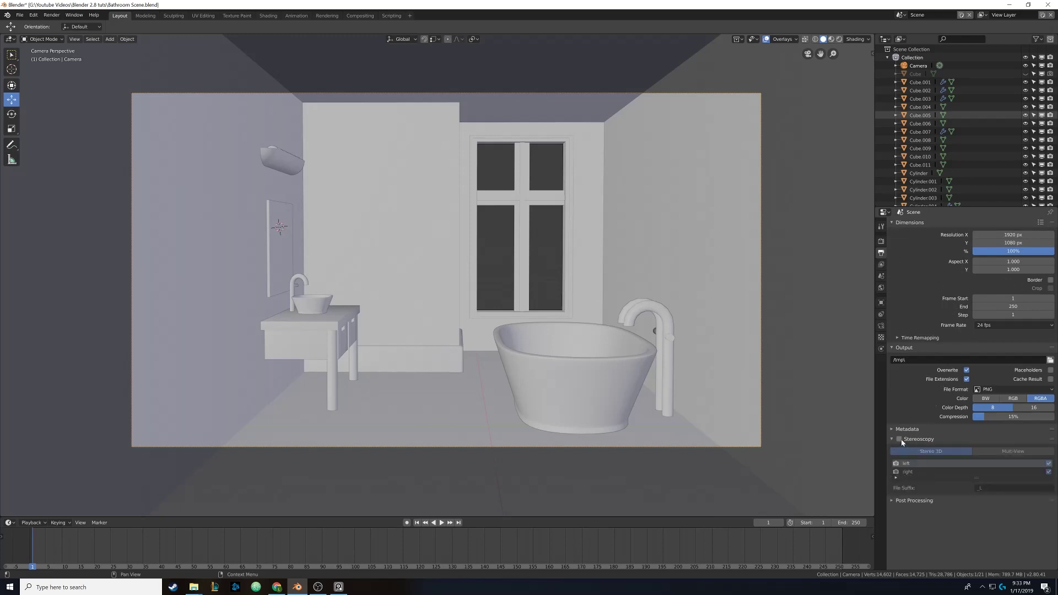
left_click(900, 440)
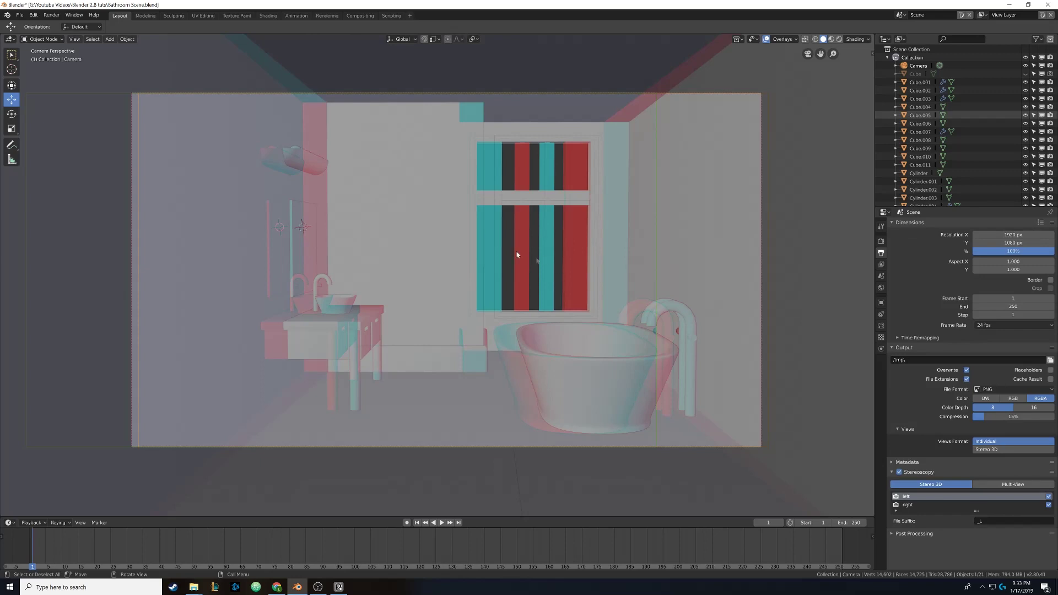
left_click(900, 473)
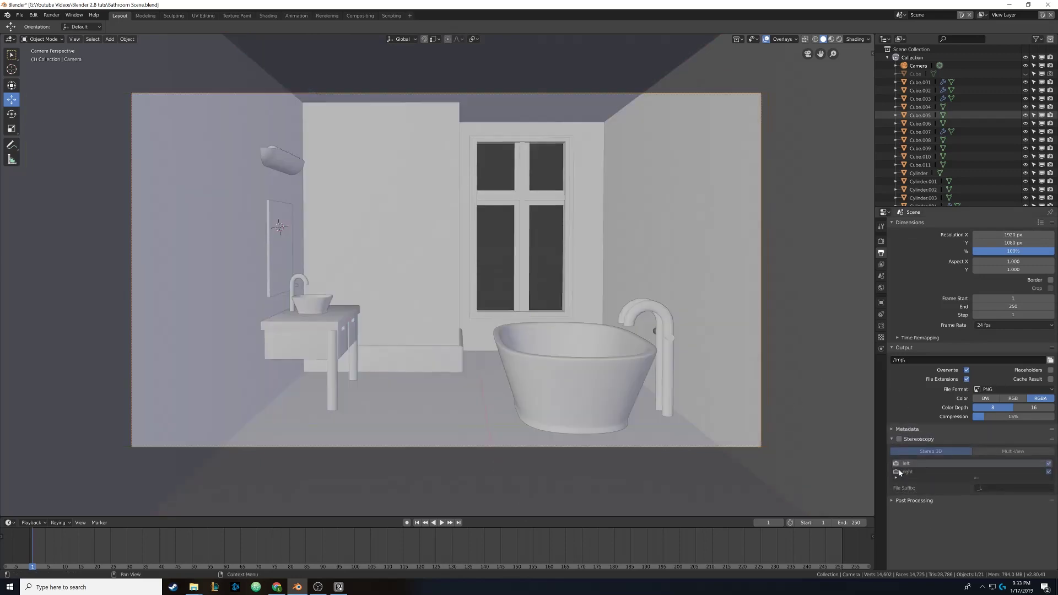
left_click(902, 441)
left_click(889, 449)
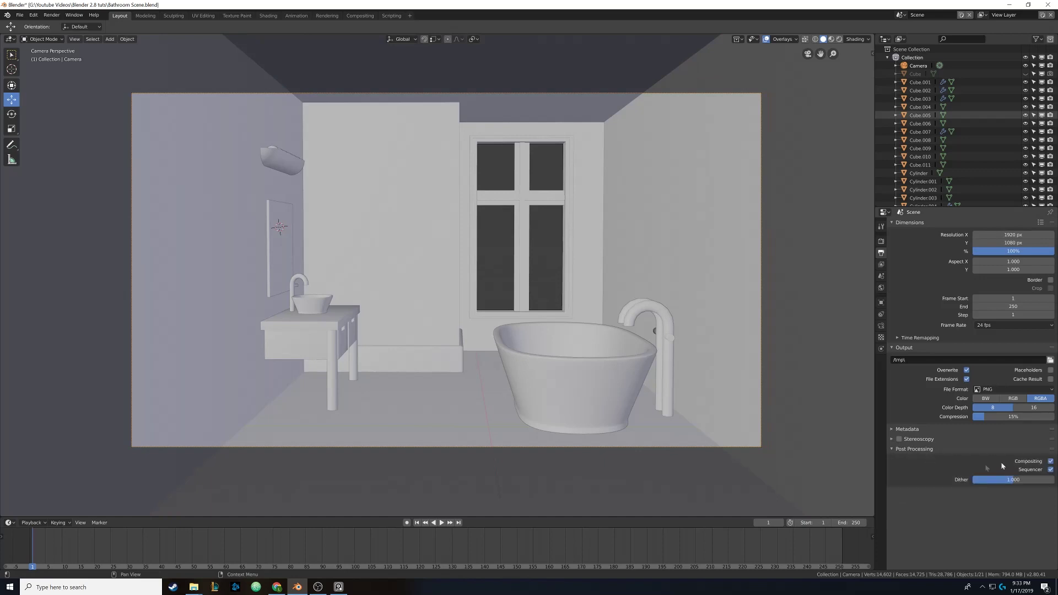
- Return to the Render properties and briefly expand and collapse Performance
left_click(882, 242)
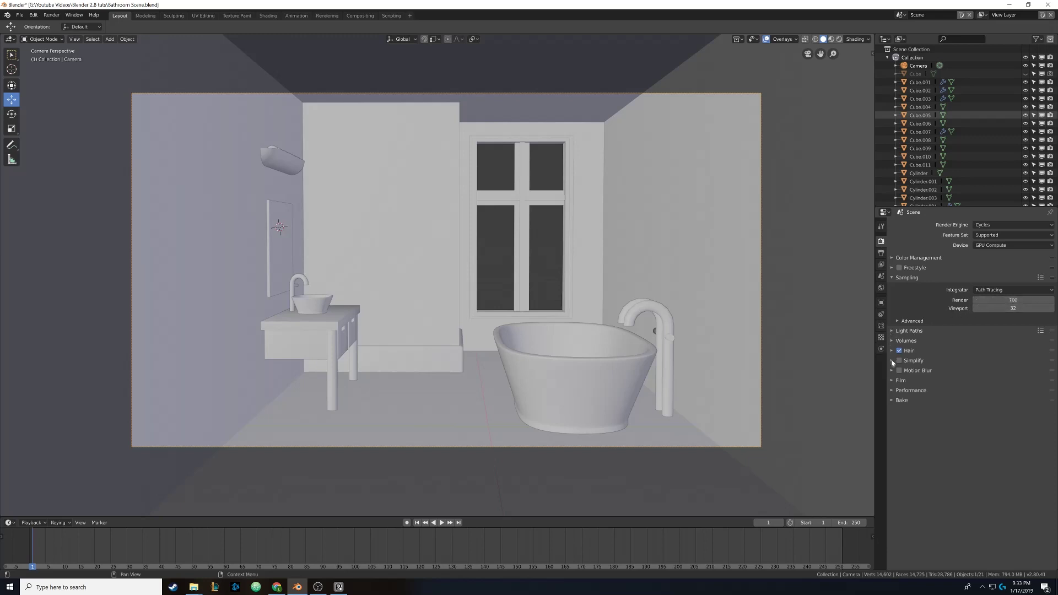
left_click(892, 389)
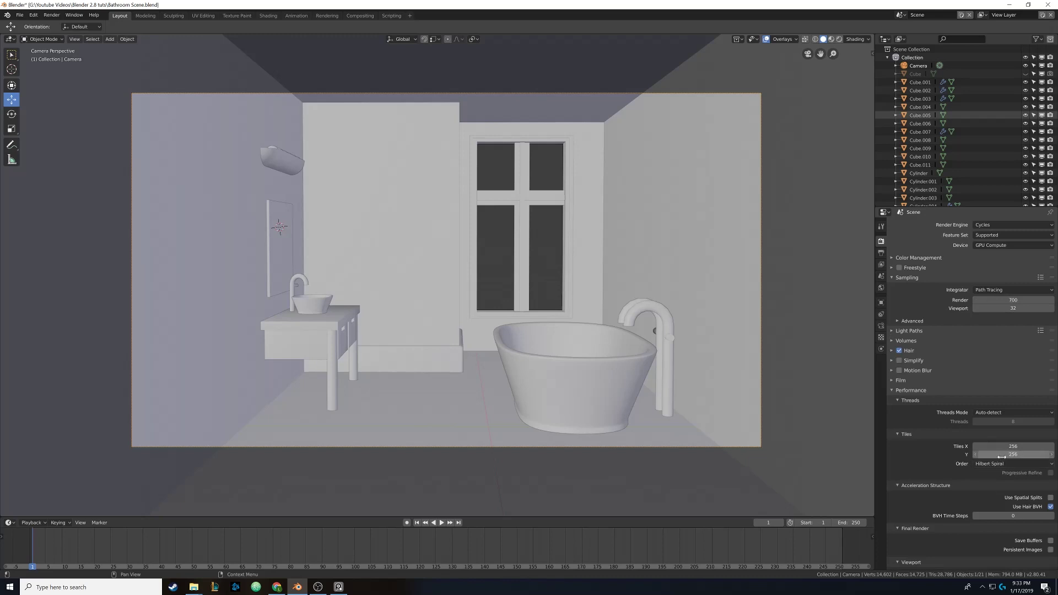
left_click(892, 390)
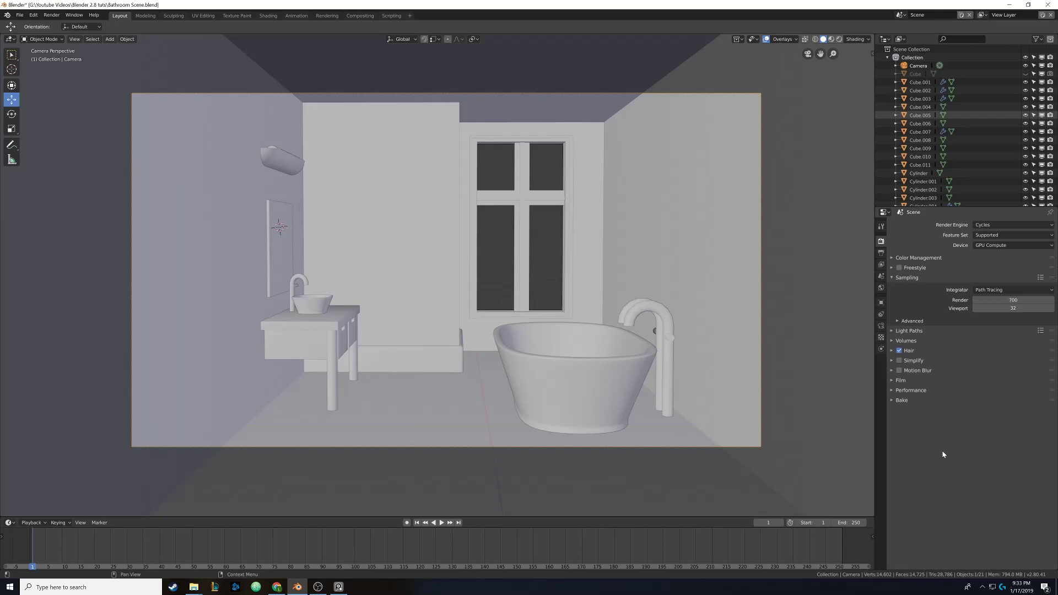
- Render the current frame with Render > Render Image to produce the final Cycles image
left_click(55, 16)
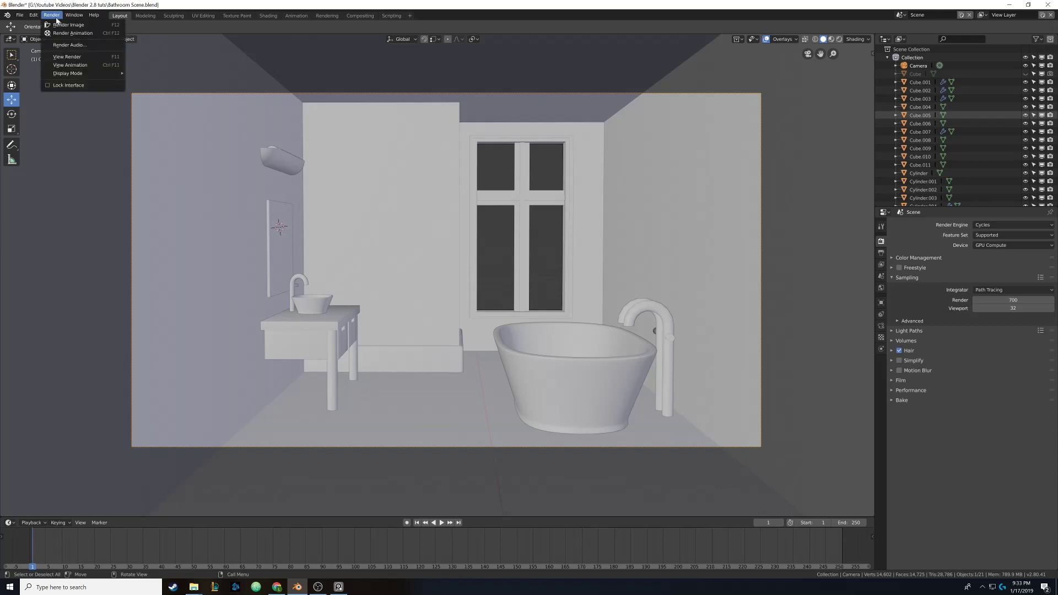
left_click(63, 28)
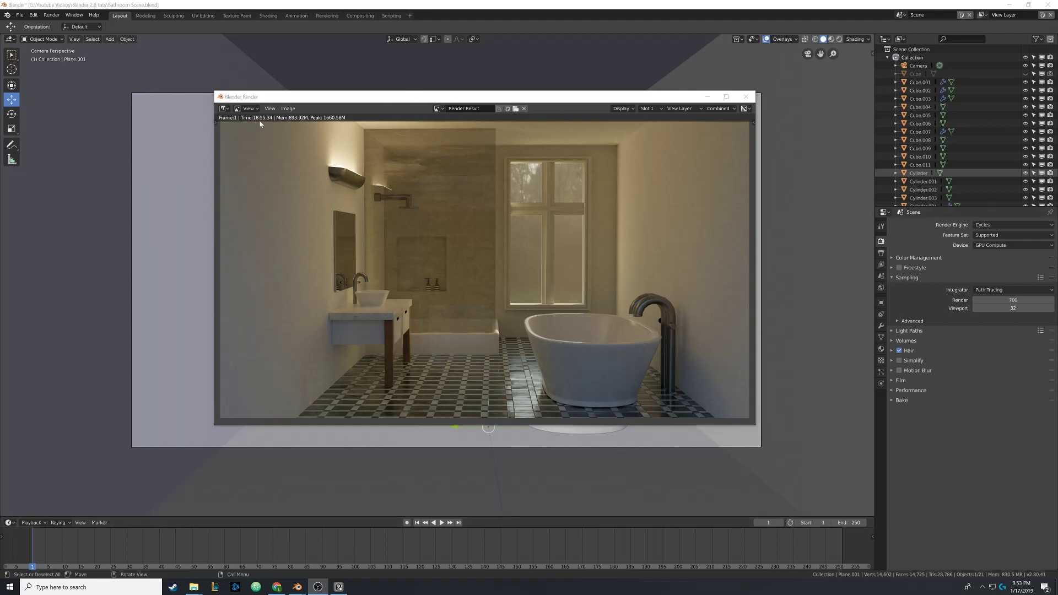
- Move the render window up-left, enlarge it from its corner, and zoom the bathroom image
left_click_drag(324, 98, 294, 43)
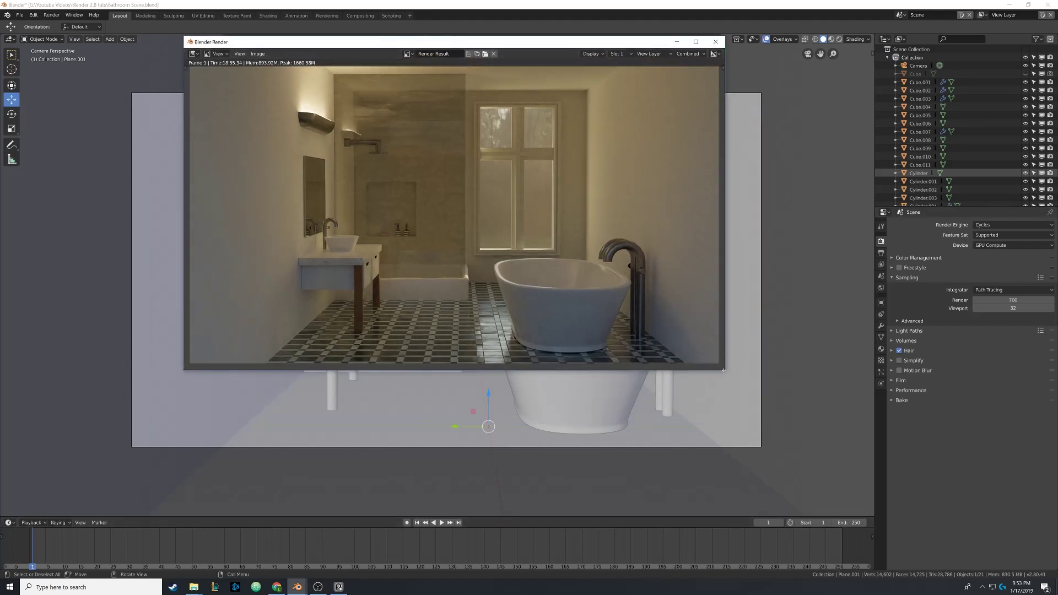
left_click_drag(726, 370, 949, 510)
scroll(605, 322, "up", 1)
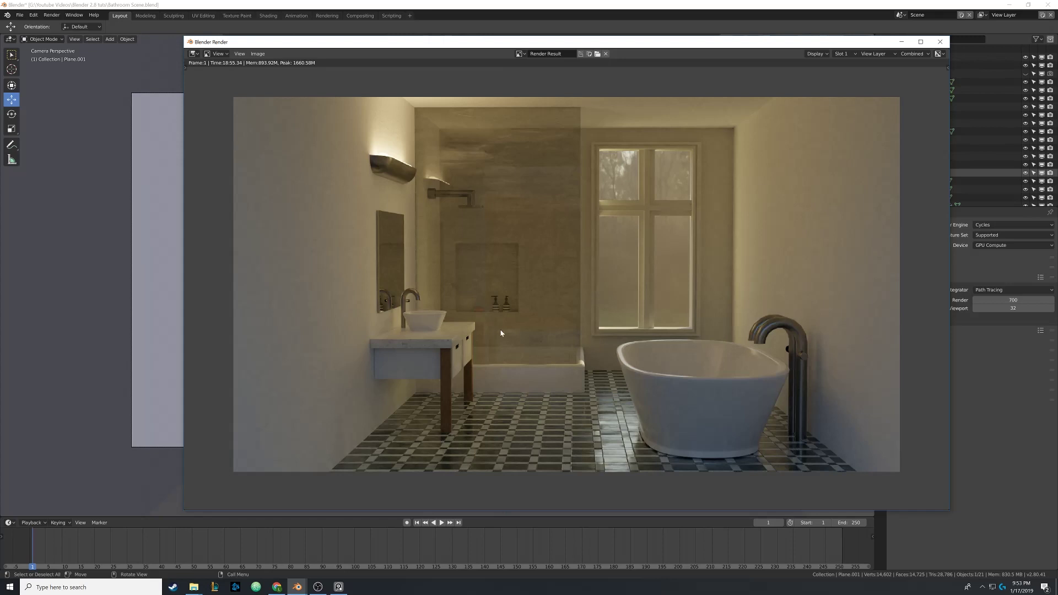
scroll(501, 332, "up", 3)
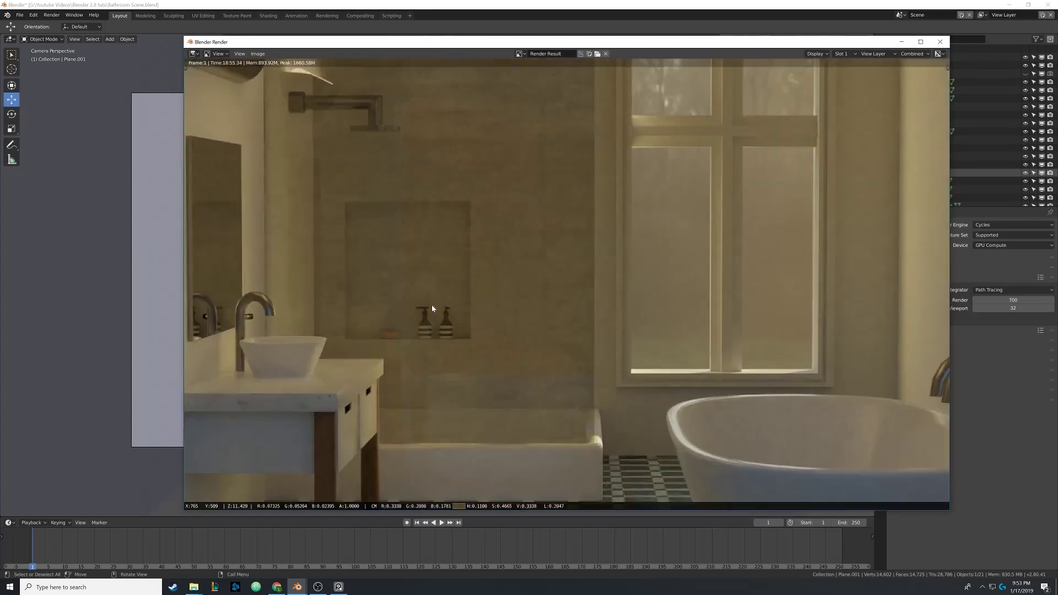
scroll(364, 226, "down", 1)
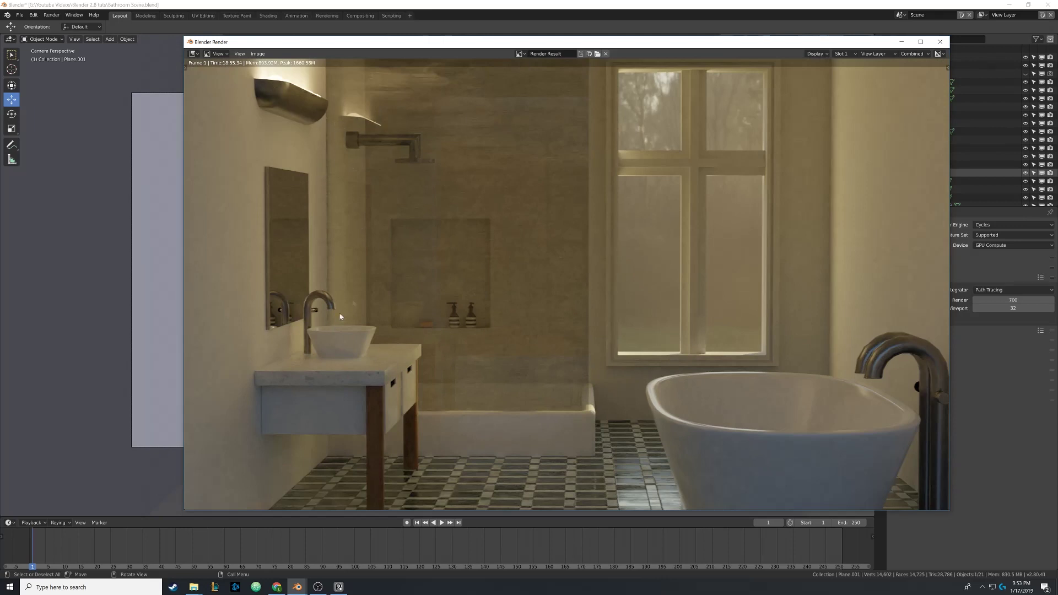
- Zoom and pan the render to a close-up of the sink, mirror and shower niche
scroll(425, 329, "up", 2)
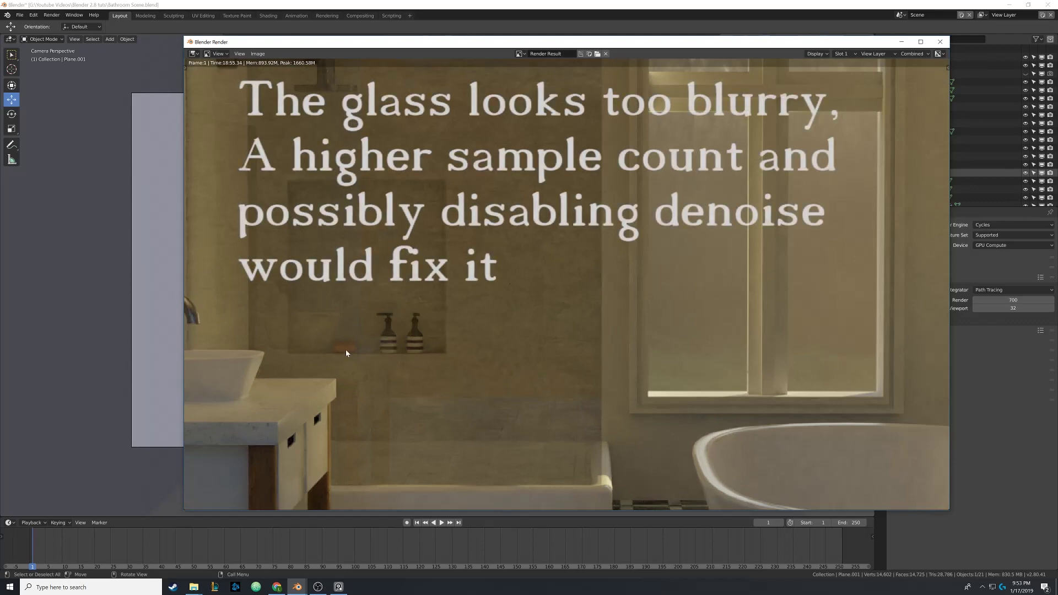
scroll(346, 350, "down", 2)
scroll(345, 349, "down", 1)
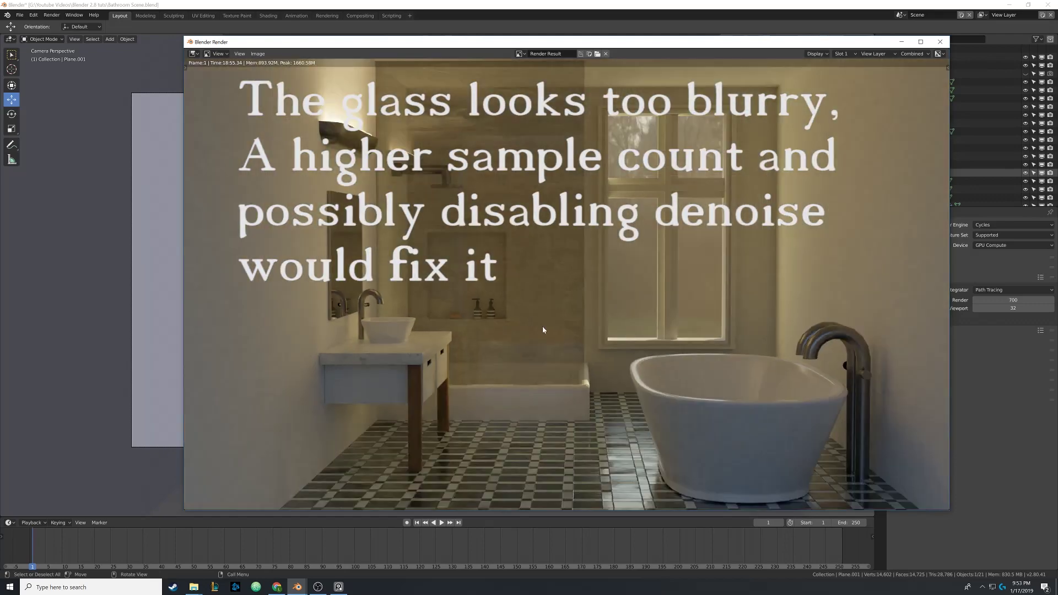
scroll(546, 328, "down", 2)
scroll(545, 329, "up", 3)
scroll(673, 458, "down", 2)
middle_click_drag(560, 419, 534, 383)
scroll(534, 383, "up", 5)
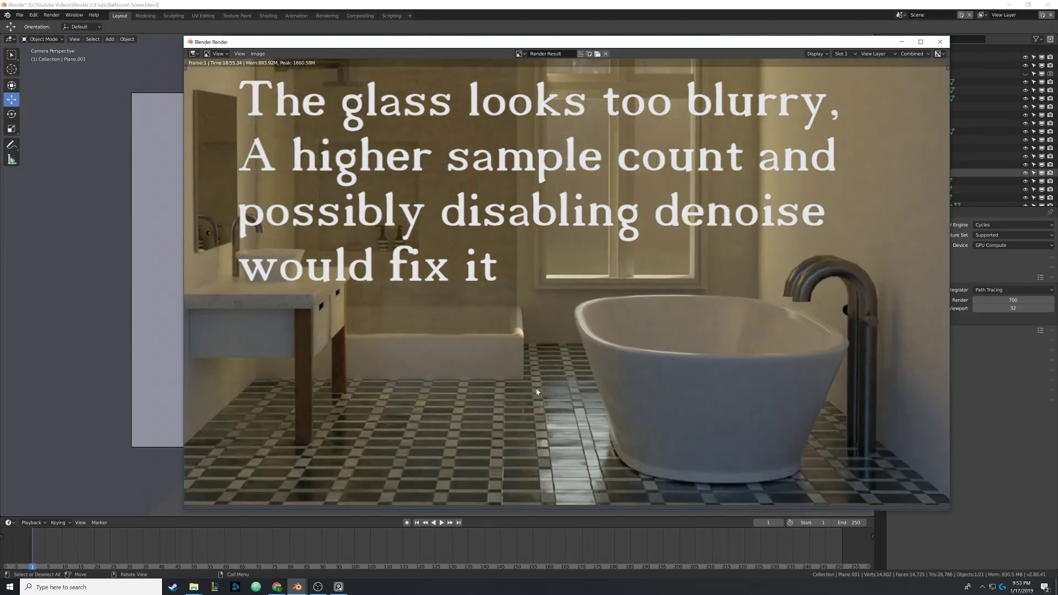
scroll(485, 313, "down", 4)
scroll(494, 271, "up", 5)
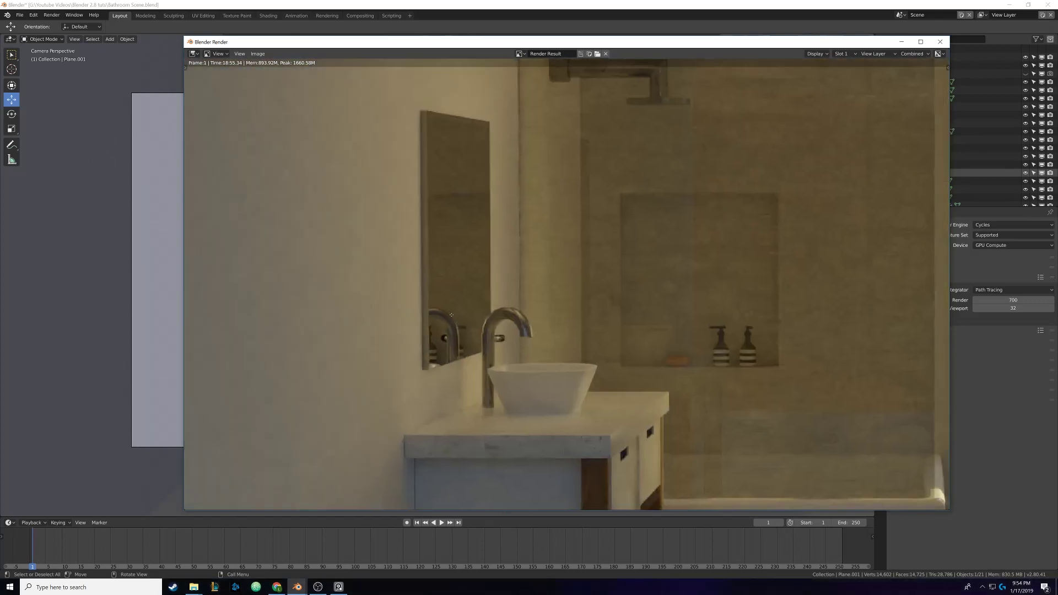
- Zoom in and pan the render from the sink down toward the floor
middle_click_drag(457, 273, 471, 292)
scroll(443, 381, "up", 4)
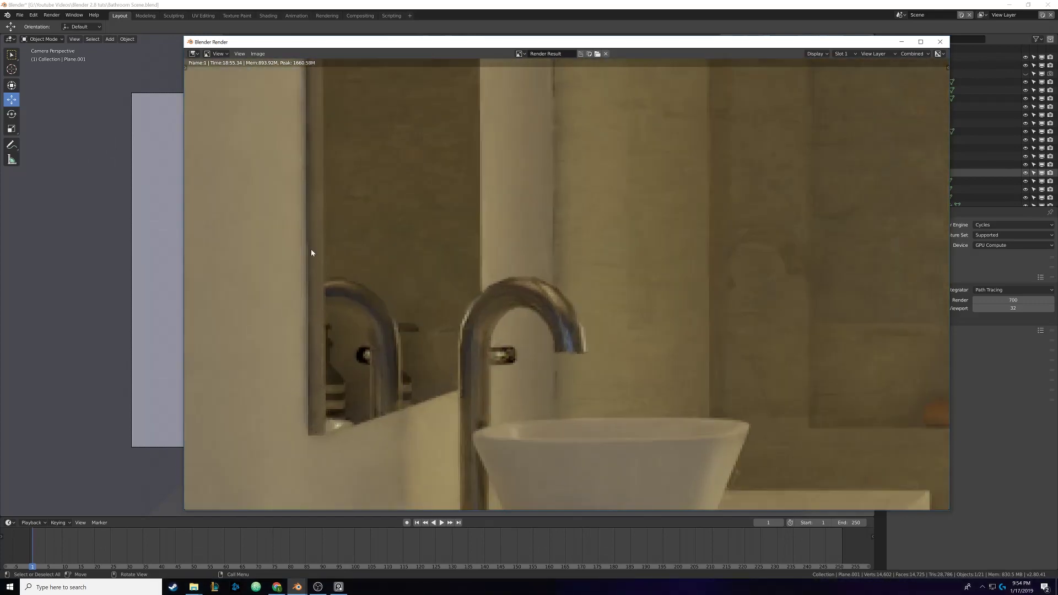
scroll(311, 253, "down", 6)
middle_click_drag(583, 308, 464, 313)
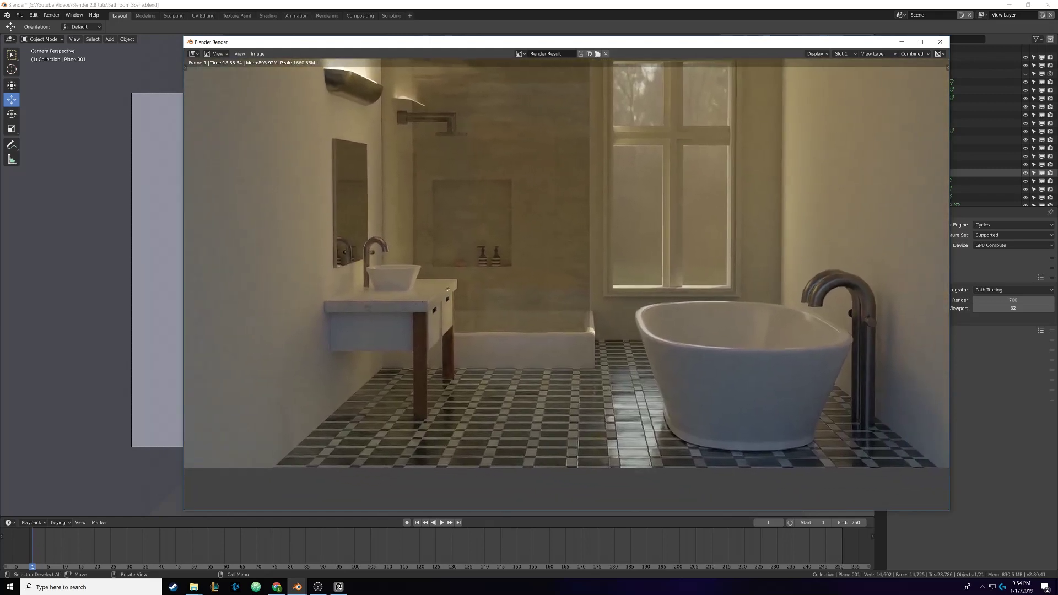
scroll(465, 340, "down", 2)
middle_click_drag(536, 284, 476, 302)
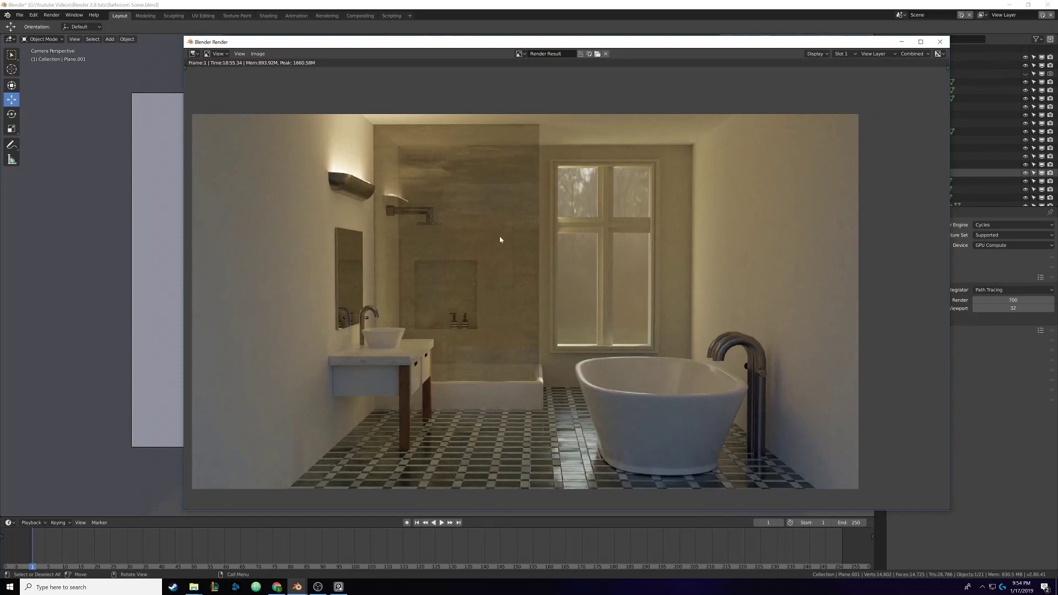
scroll(500, 236, "up", 3)
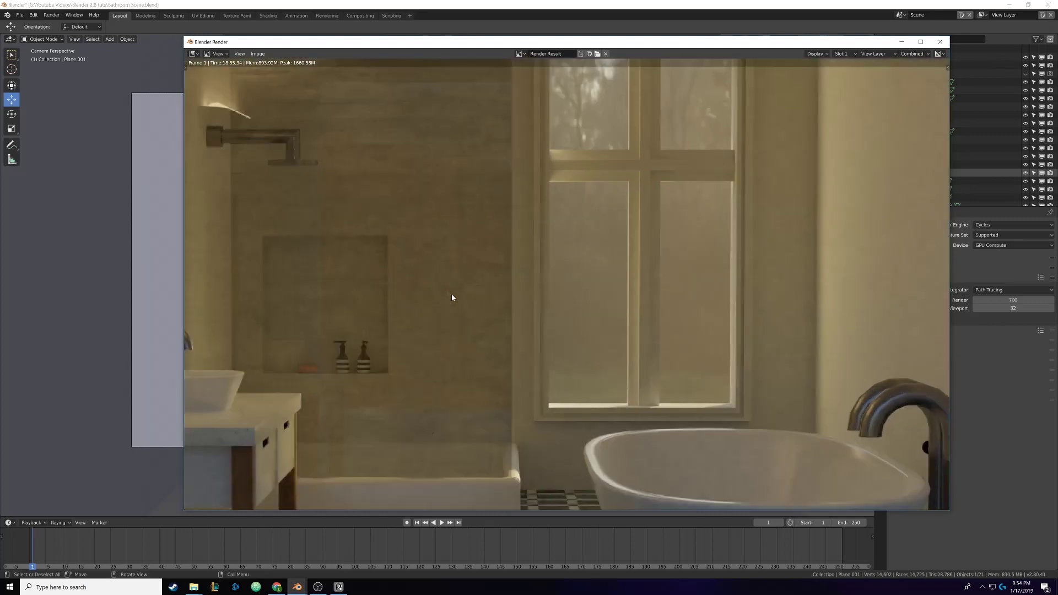
middle_click_drag(452, 293, 564, 366)
scroll(491, 309, "up", 1)
scroll(492, 311, "up", 3)
middle_click_drag(493, 311, 509, 351)
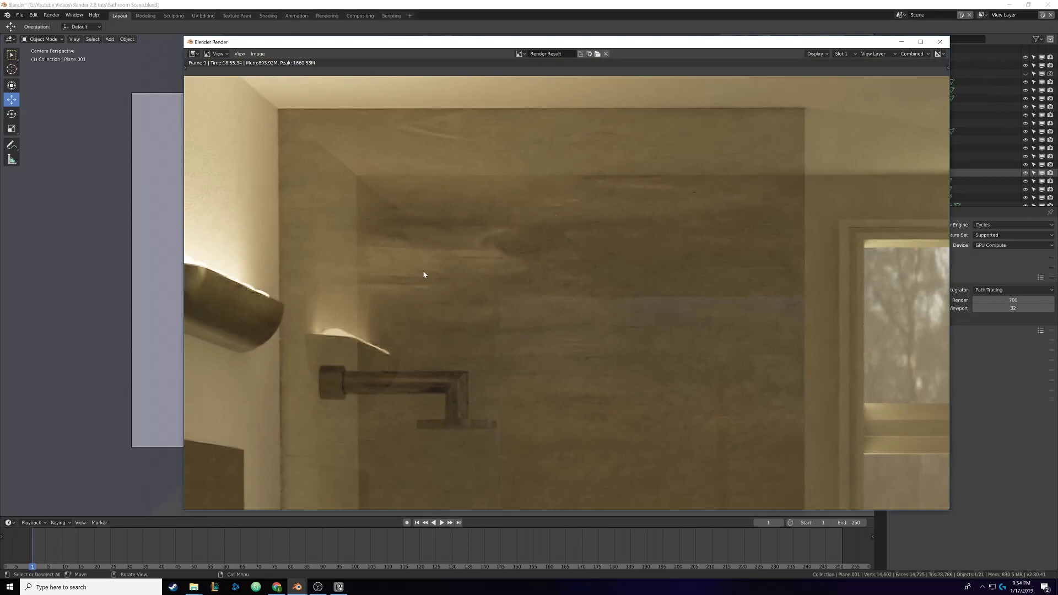
scroll(462, 318, "down", 2)
middle_click_drag(467, 322, 435, 278)
scroll(533, 335, "down", 3)
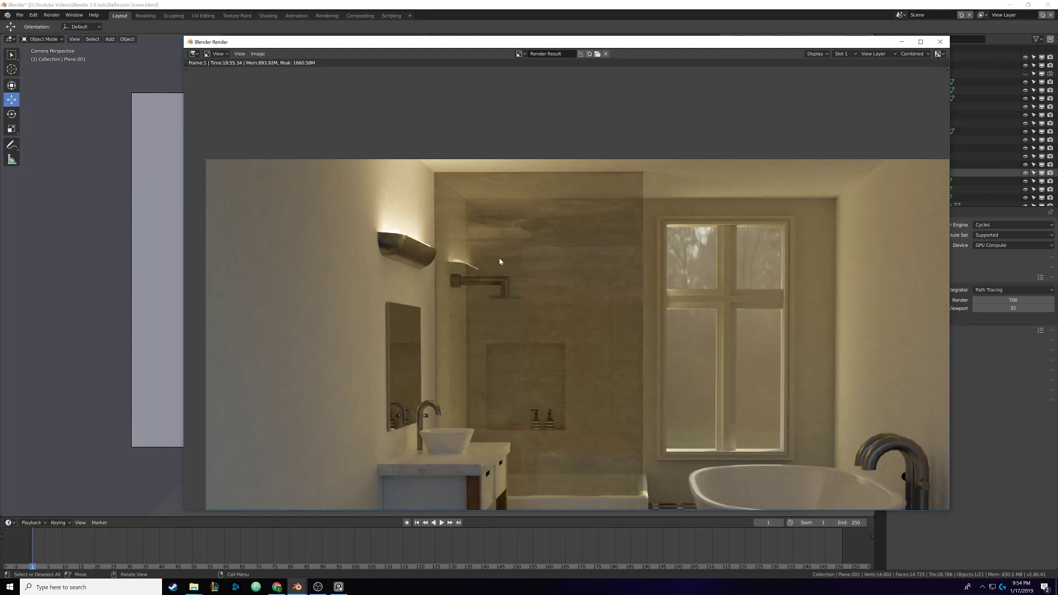
scroll(500, 261, "up", 2)
- Frame the close-up on the vanity legs and the checkered floor tiles
middle_click_drag(532, 424, 536, 321)
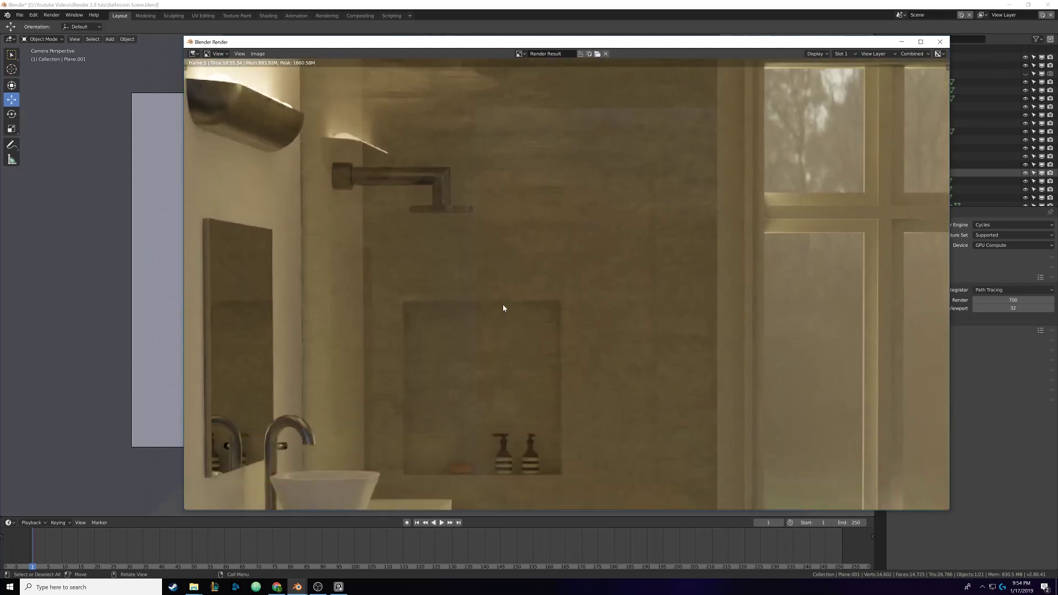
scroll(500, 281, "up", 2)
middle_click_drag(498, 274, 482, 234)
scroll(531, 274, "down", 5)
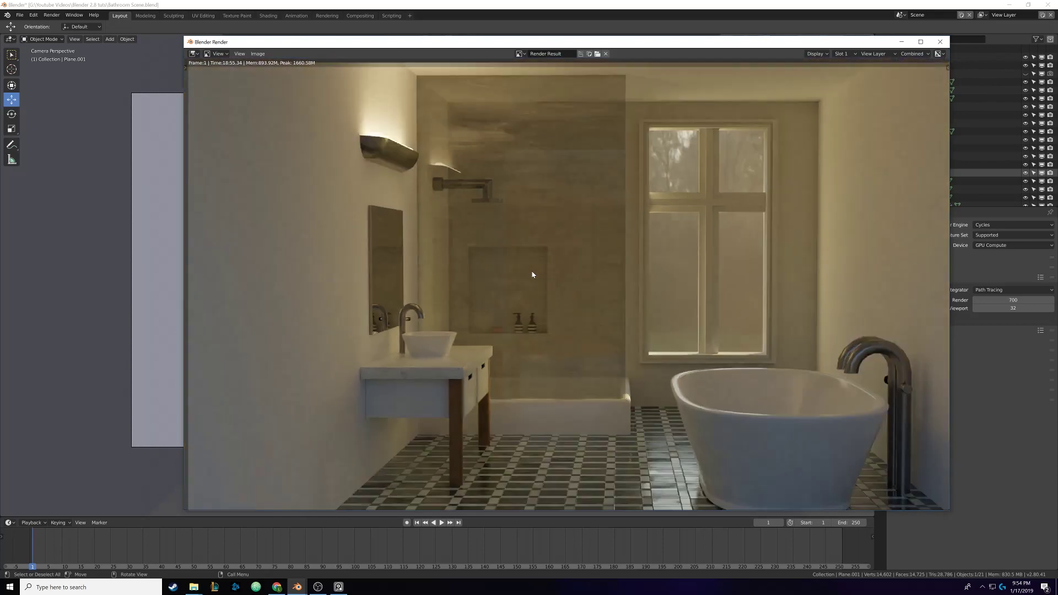
scroll(532, 274, "down", 1)
middle_click_drag(566, 260, 539, 258)
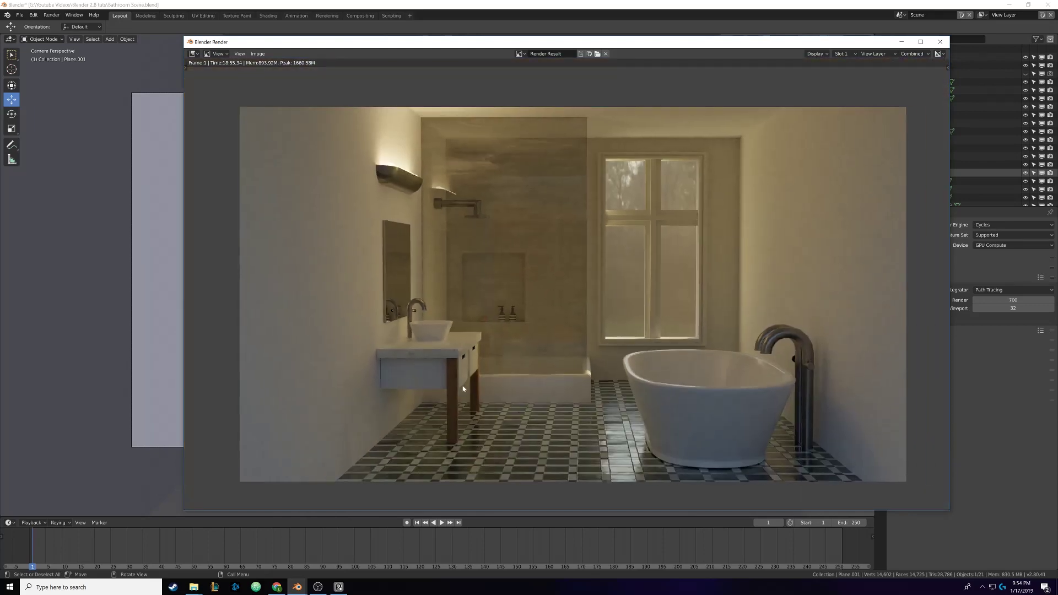
scroll(534, 248, "up", 1)
middle_click_drag(574, 216, 487, 334)
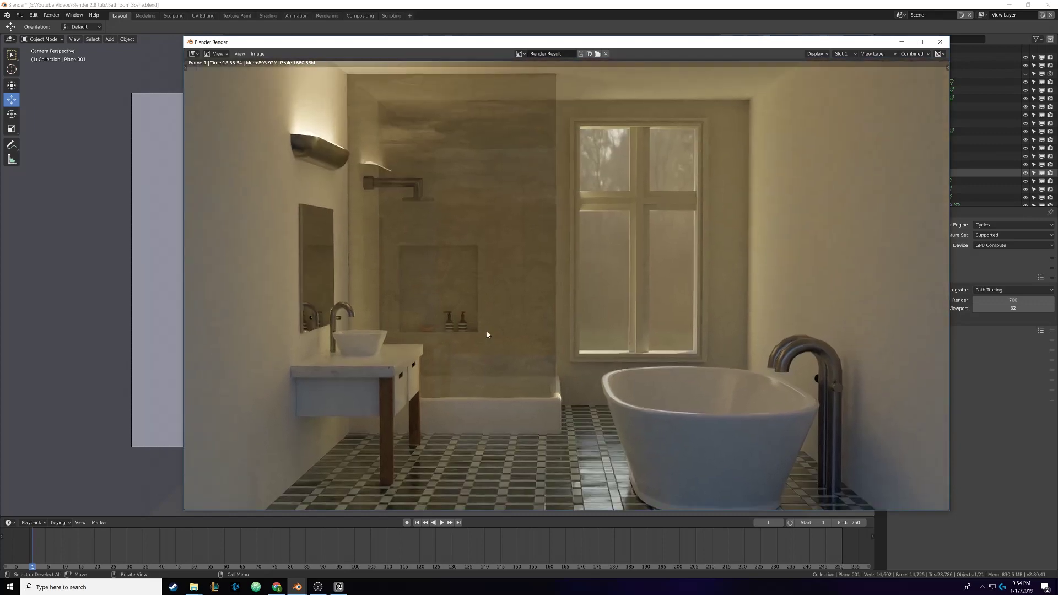
middle_click_drag(559, 246, 546, 192)
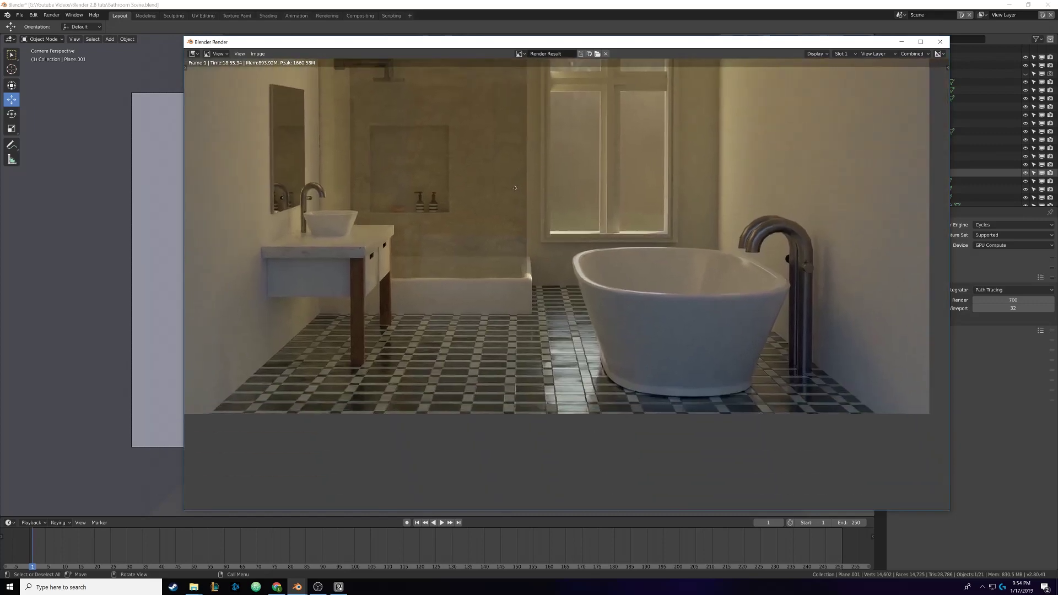
scroll(520, 236, "up", 2)
middle_click_drag(405, 280, 593, 273)
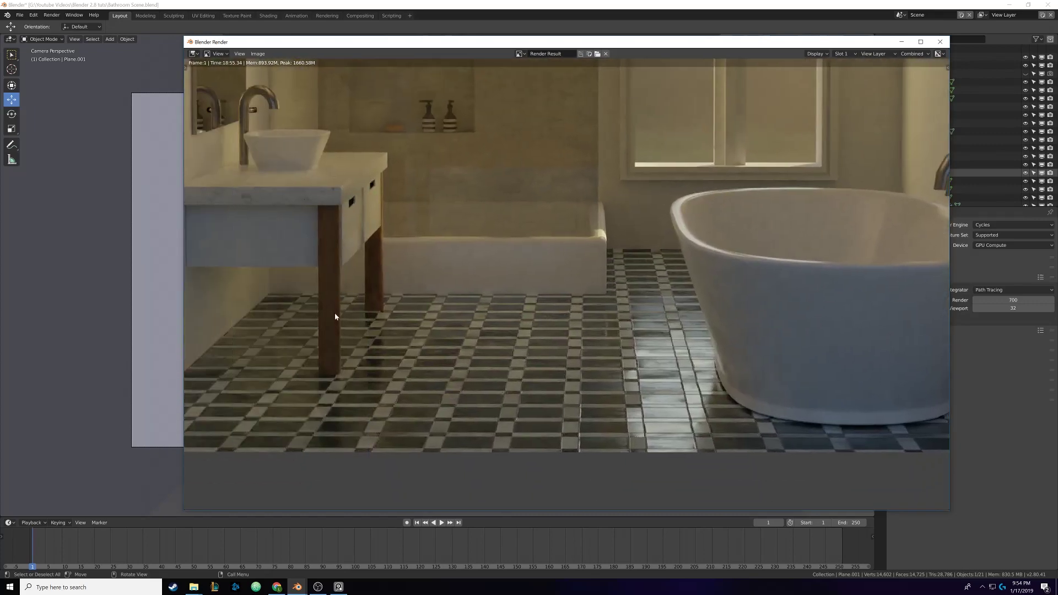
middle_click_drag(333, 312, 543, 277)
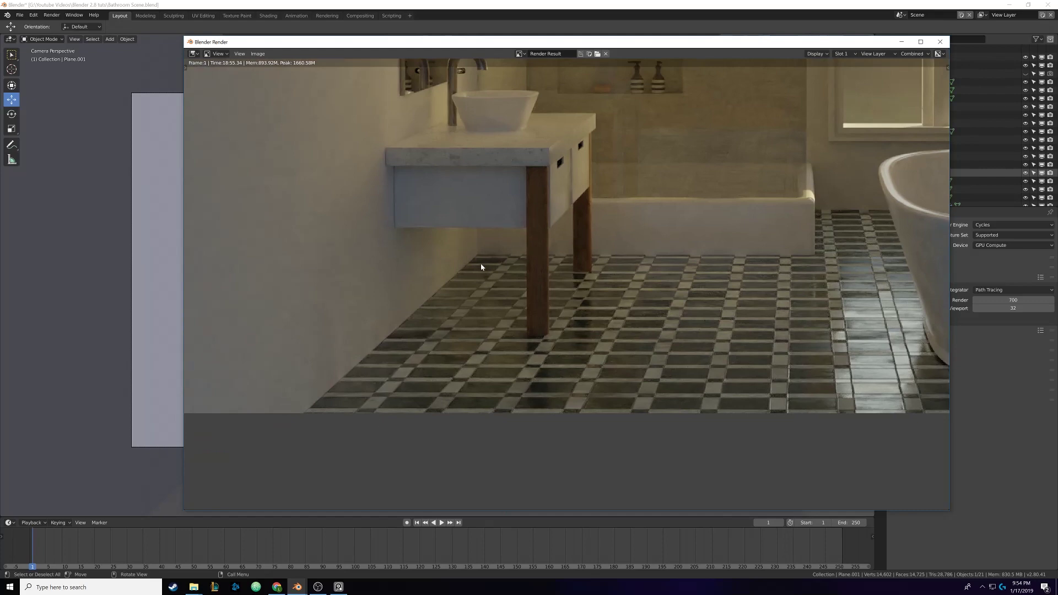
- Zoom and pan the render onto the shower wall and the bathroom window
scroll(454, 250, "down", 2)
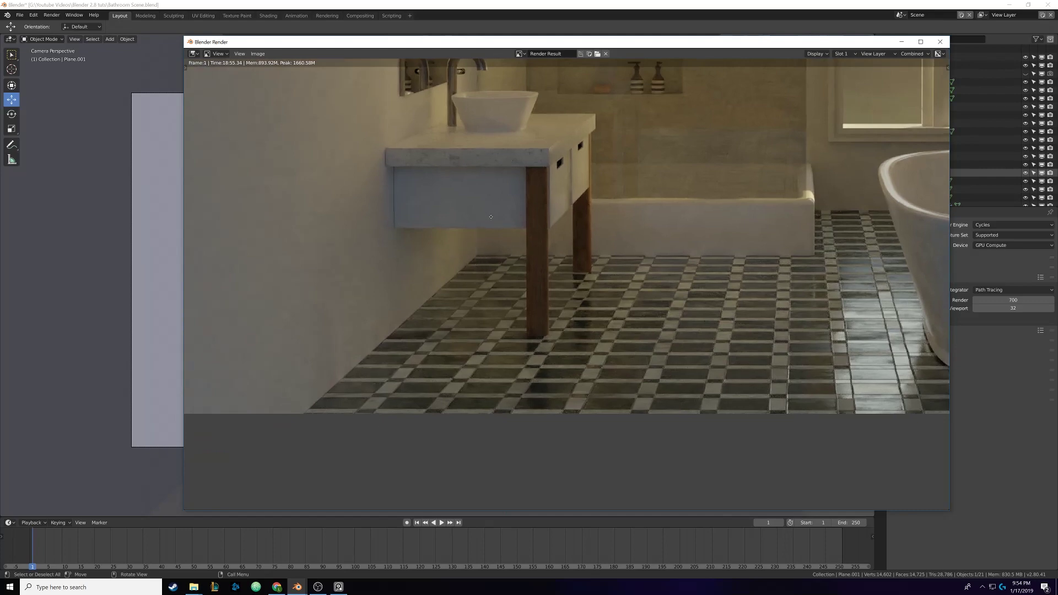
middle_click_drag(454, 249, 504, 226)
scroll(481, 318, "up", 3)
scroll(481, 318, "down", 2)
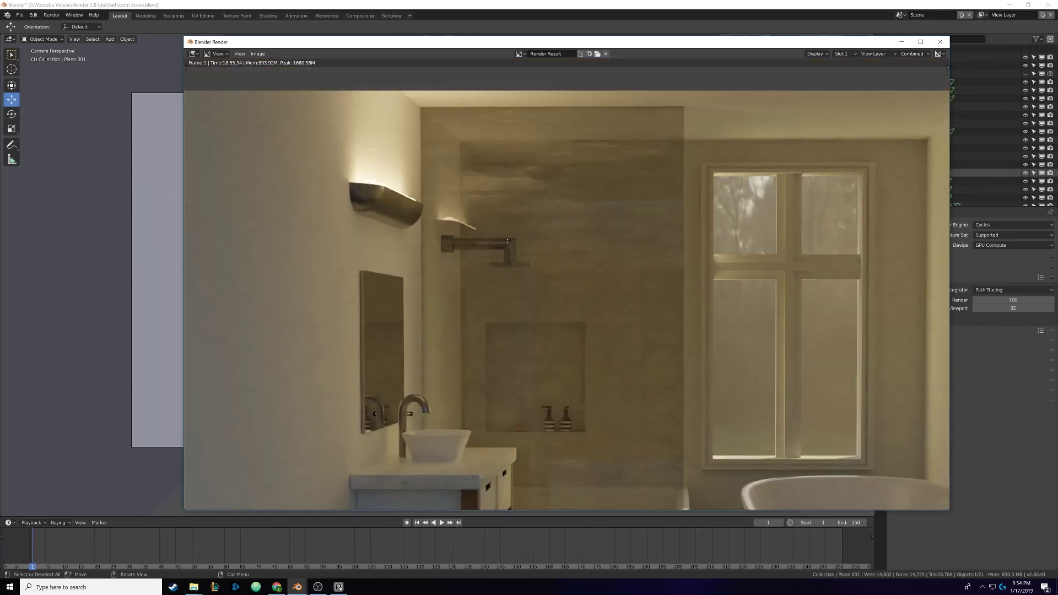
middle_click_drag(722, 264, 470, 215)
scroll(481, 258, "down", 4)
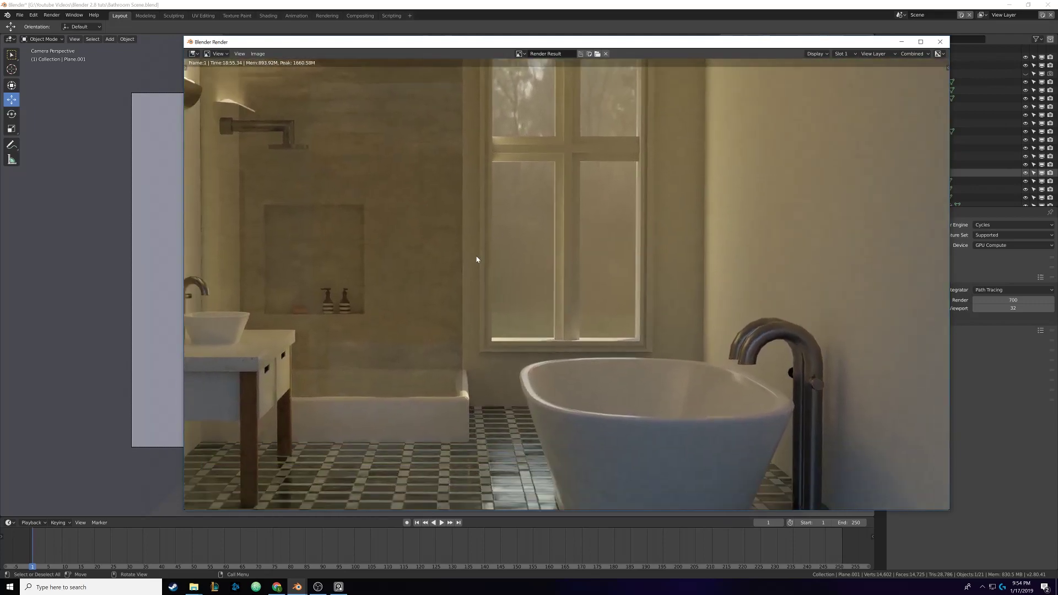
scroll(478, 265, "up", 3)
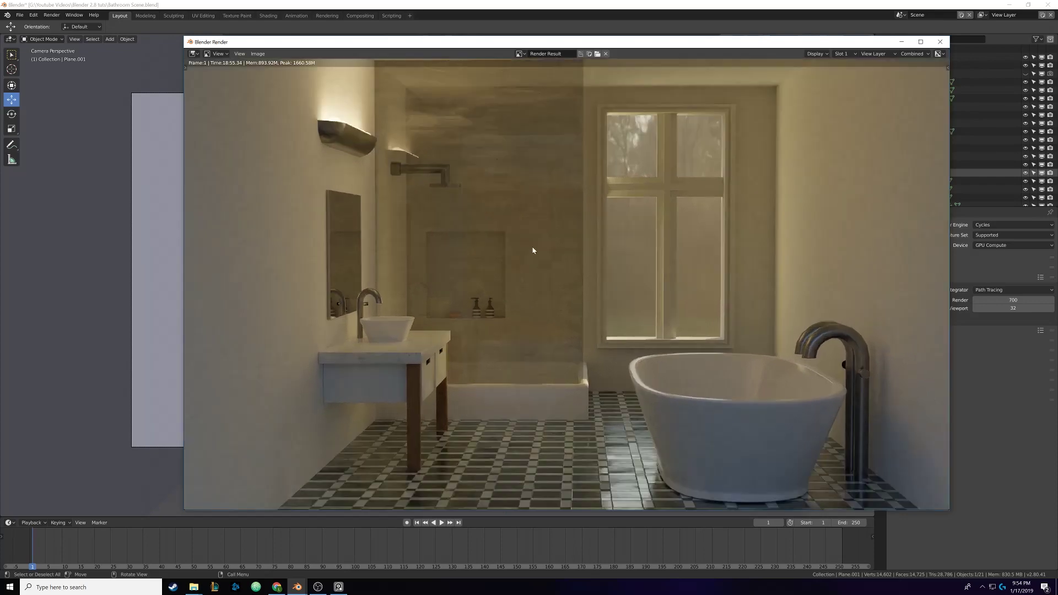
scroll(533, 251, "down", 1)
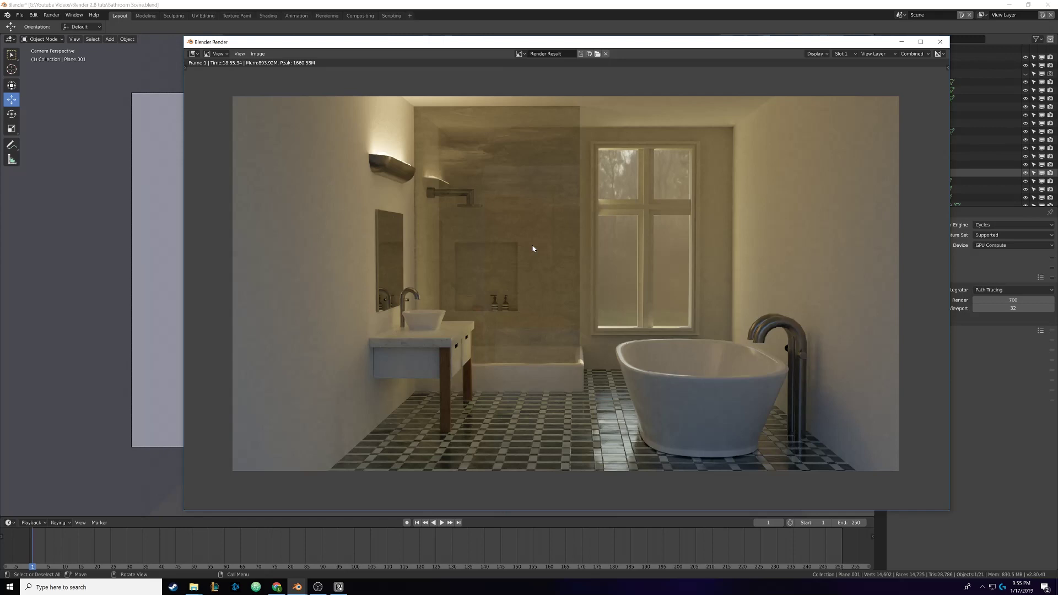
- Inspect the window and tub up close, then zoom back out to the full render
scroll(533, 249, "up", 6)
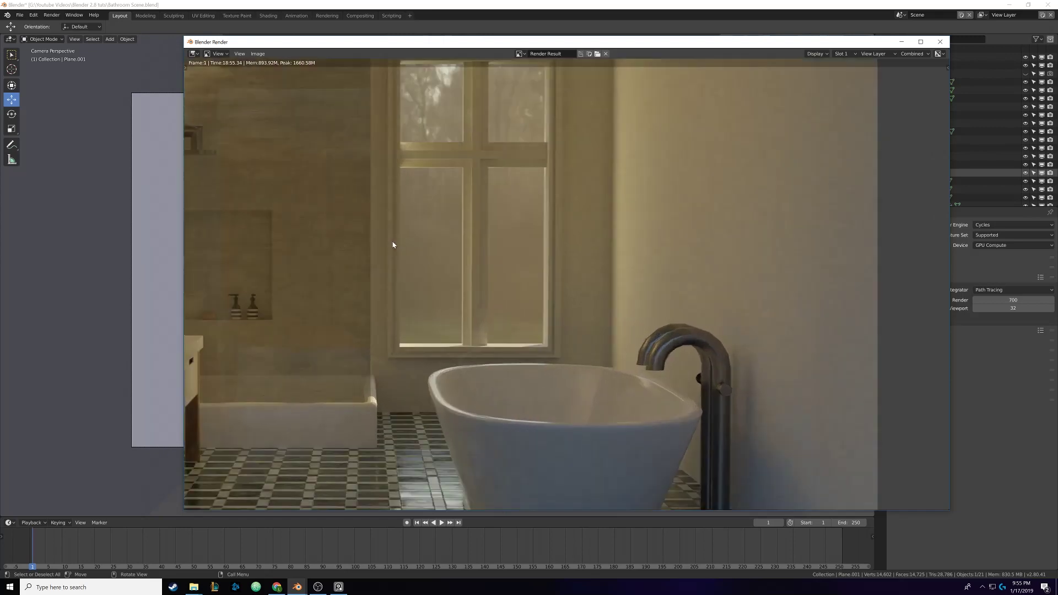
middle_click_drag(477, 272, 504, 295)
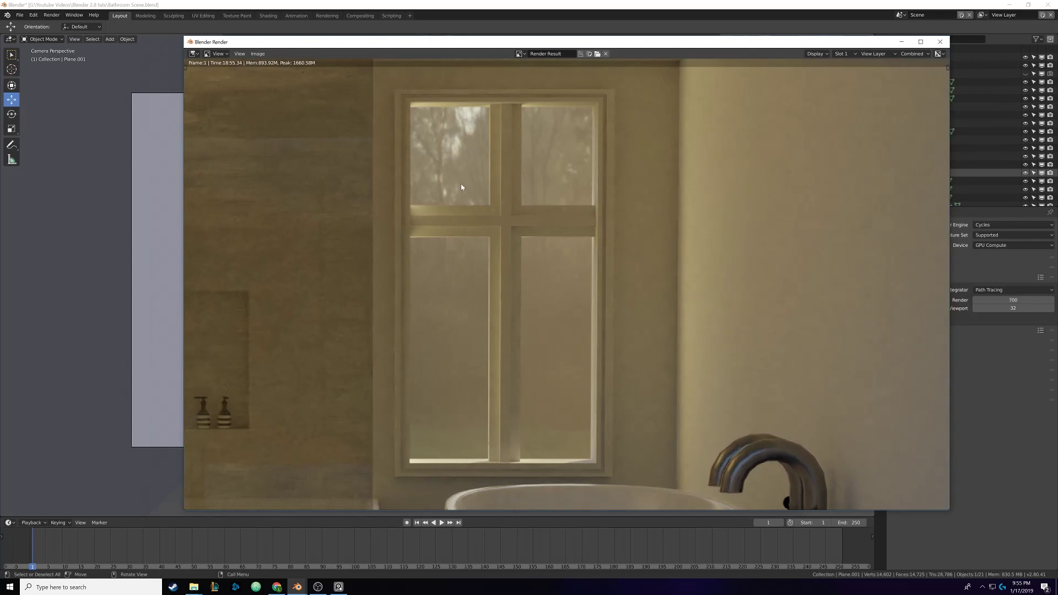
scroll(414, 267, "down", 4)
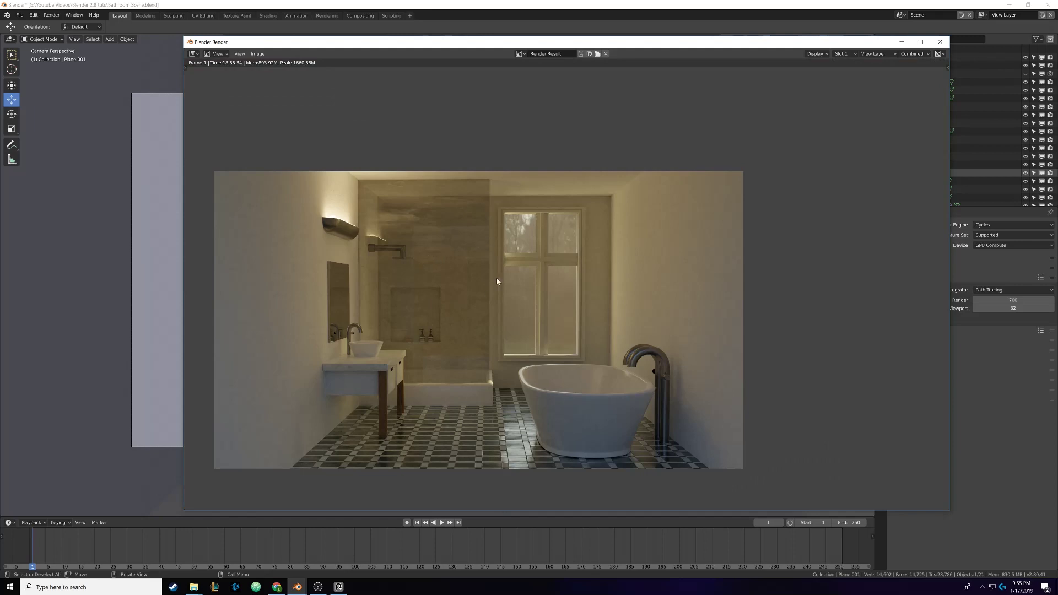
middle_click_drag(497, 281, 537, 253)
scroll(537, 253, "up", 4)
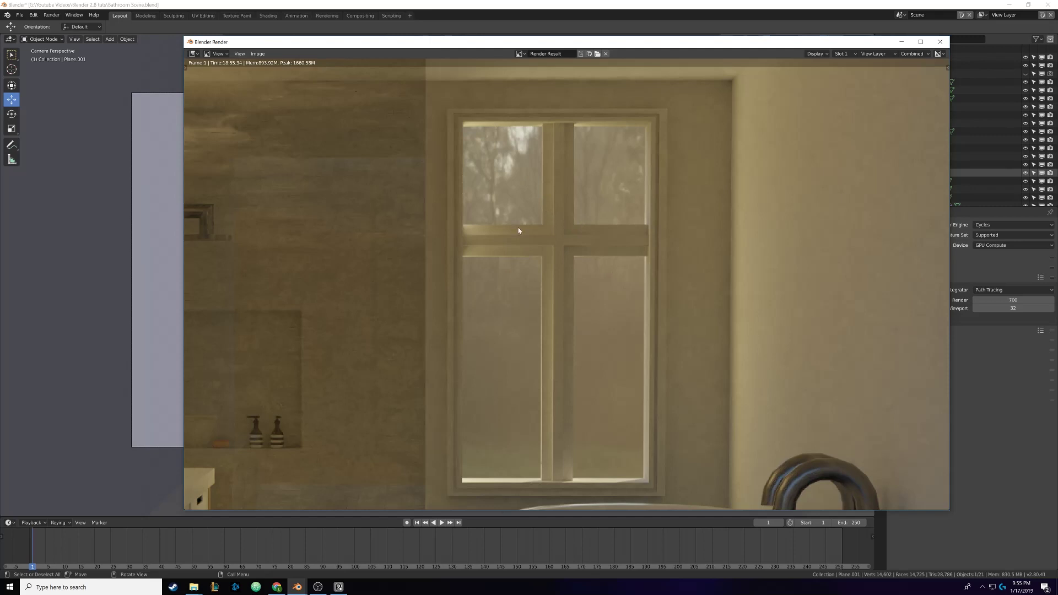
scroll(558, 313, "down", 2)
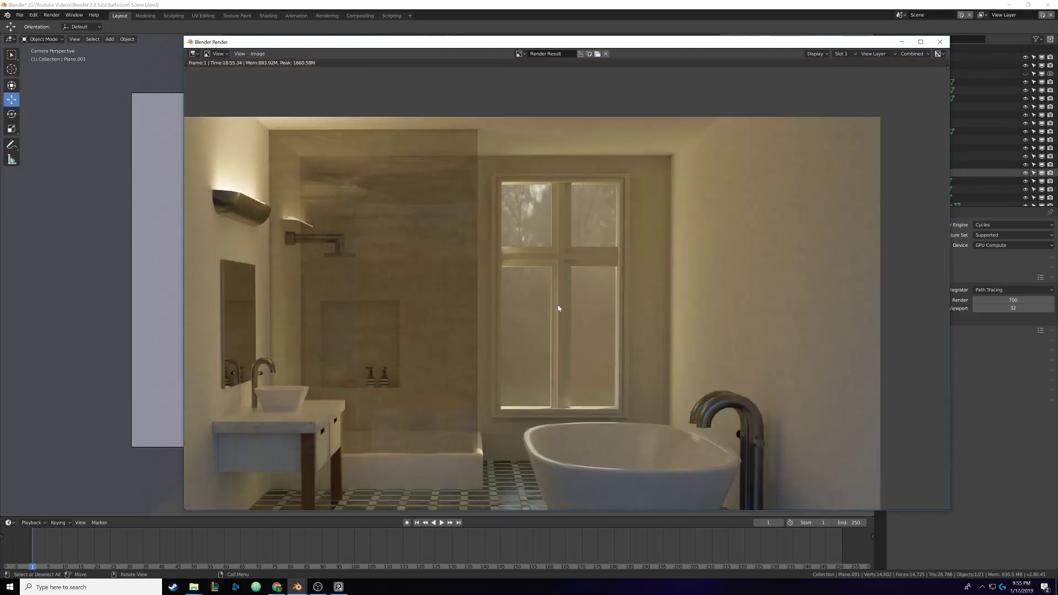
scroll(550, 291, "up", 3)
scroll(550, 250, "down", 3)
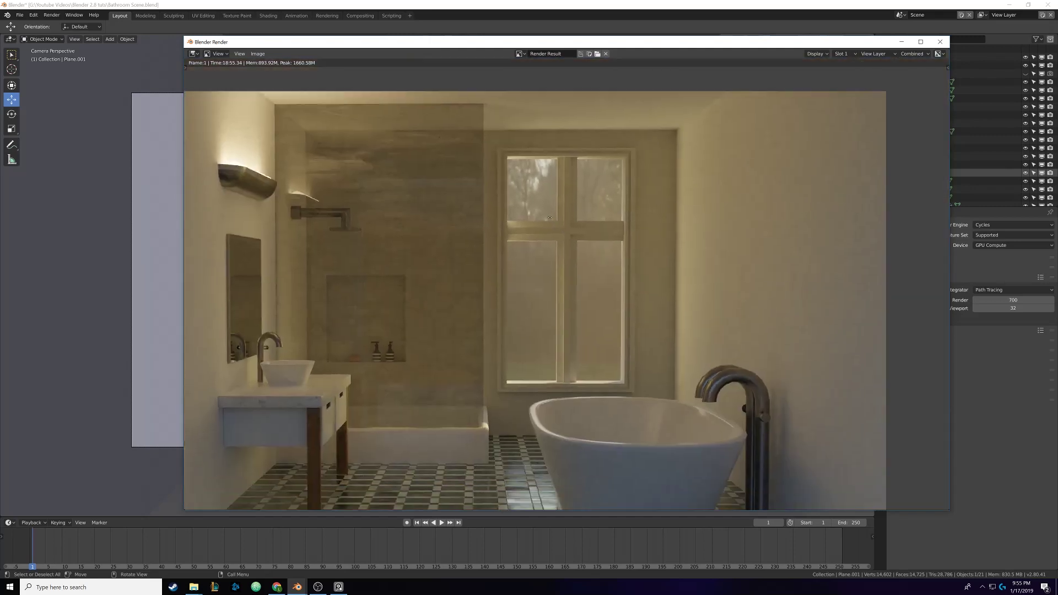
scroll(546, 270, "up", 2)
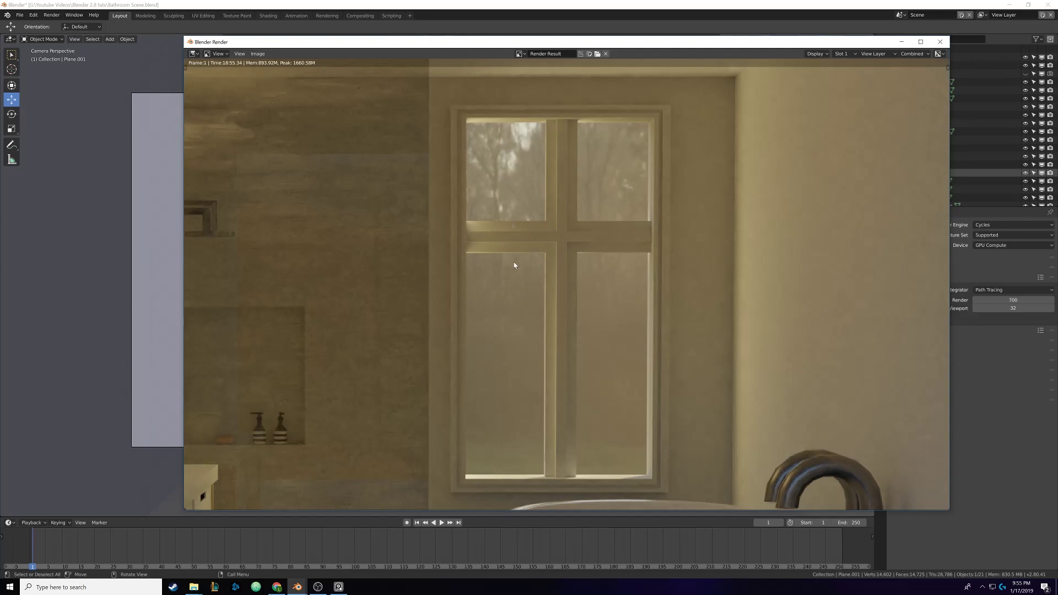
scroll(567, 293, "down", 4)
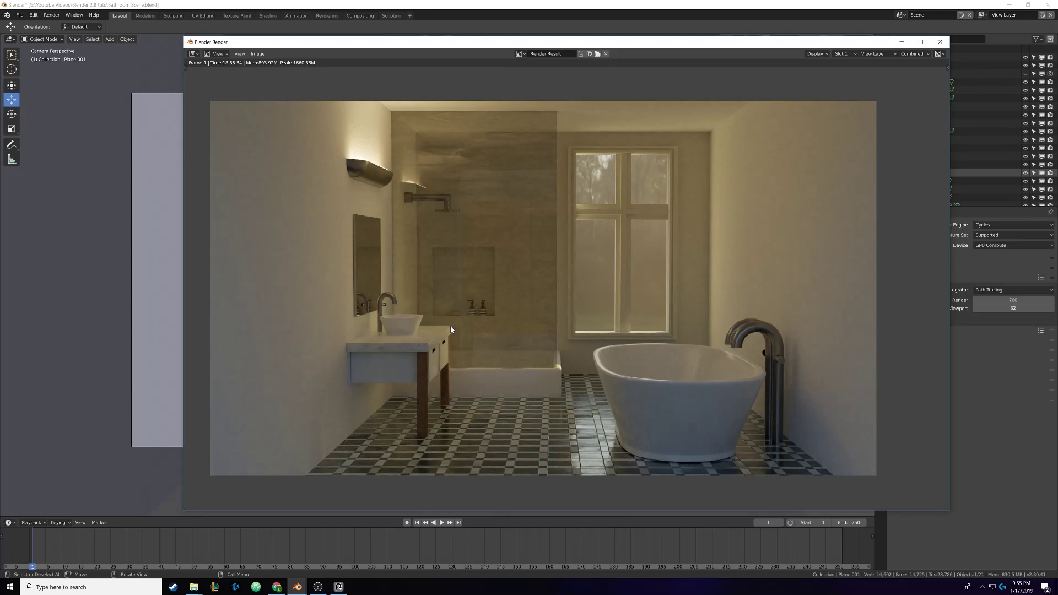
scroll(494, 330, "up", 2)
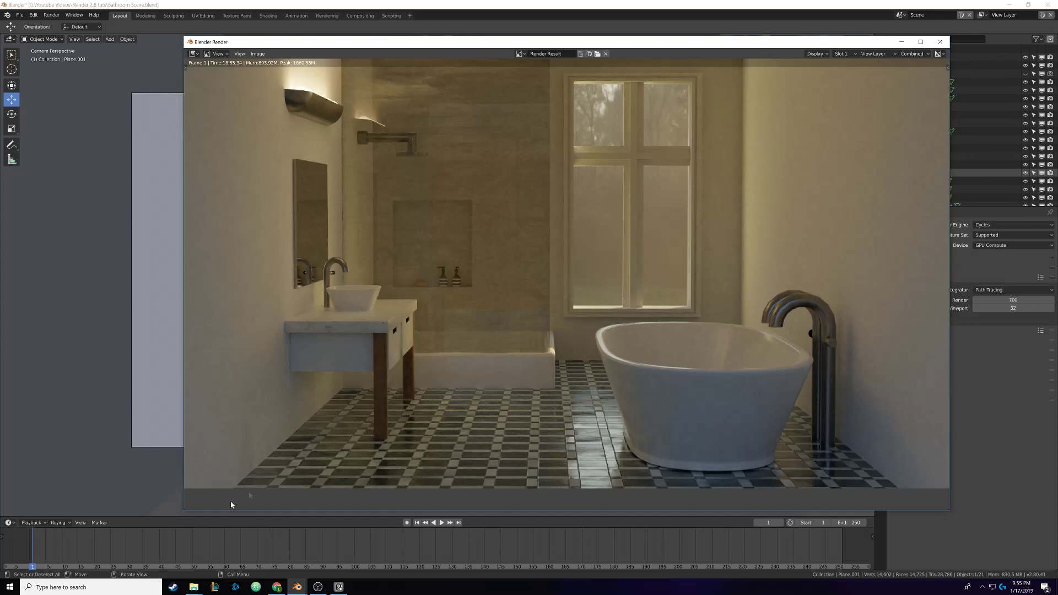
middle_click_drag(309, 414, 424, 326)
scroll(424, 326, "up", 5)
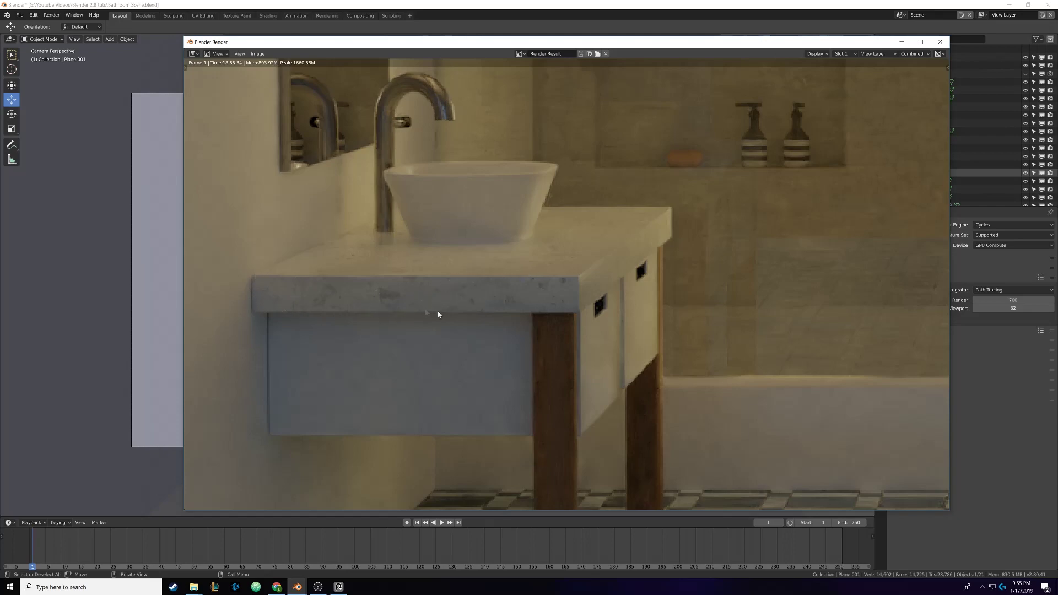
scroll(437, 311, "down", 5)
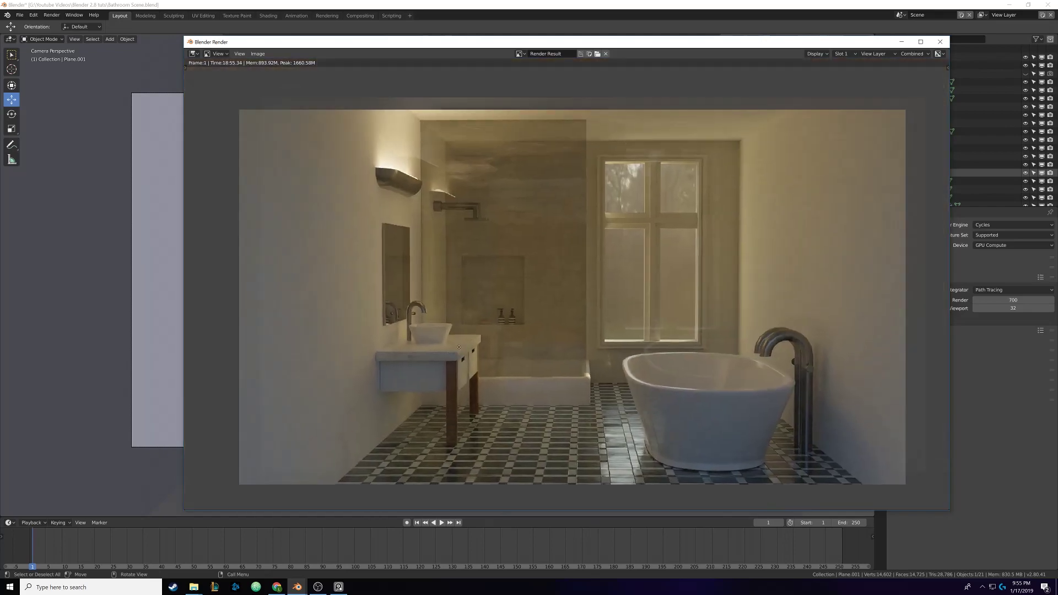
mouse_move(459, 347)
middle_mouse_down()
mouse_move(433, 343)
mouse_move(458, 332)
middle_mouse_up()
scroll(440, 336, "up", 1)
scroll(456, 331, "down", 1)
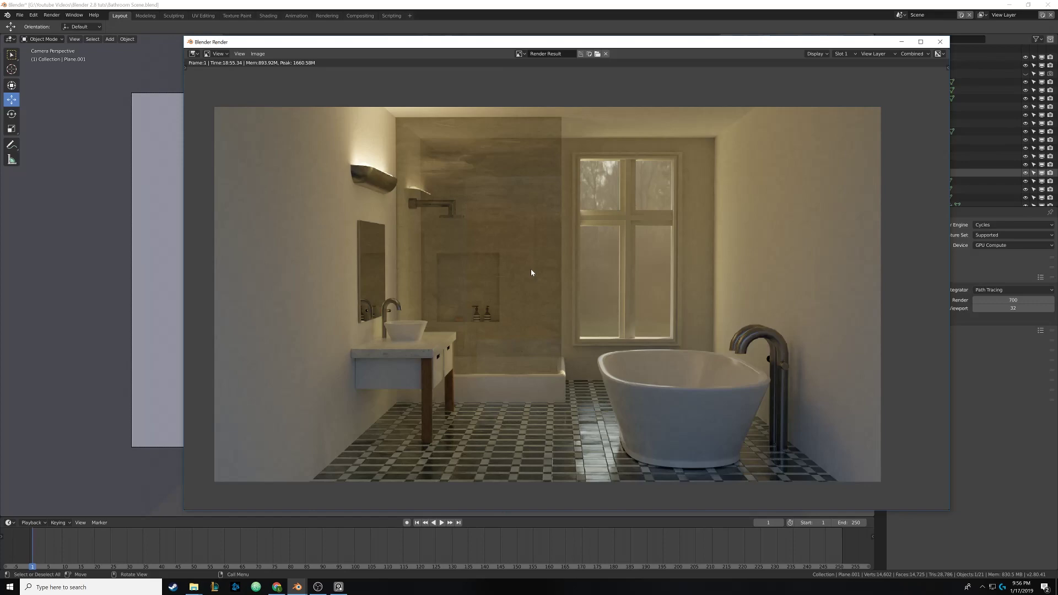
scroll(531, 272, "up", 5)
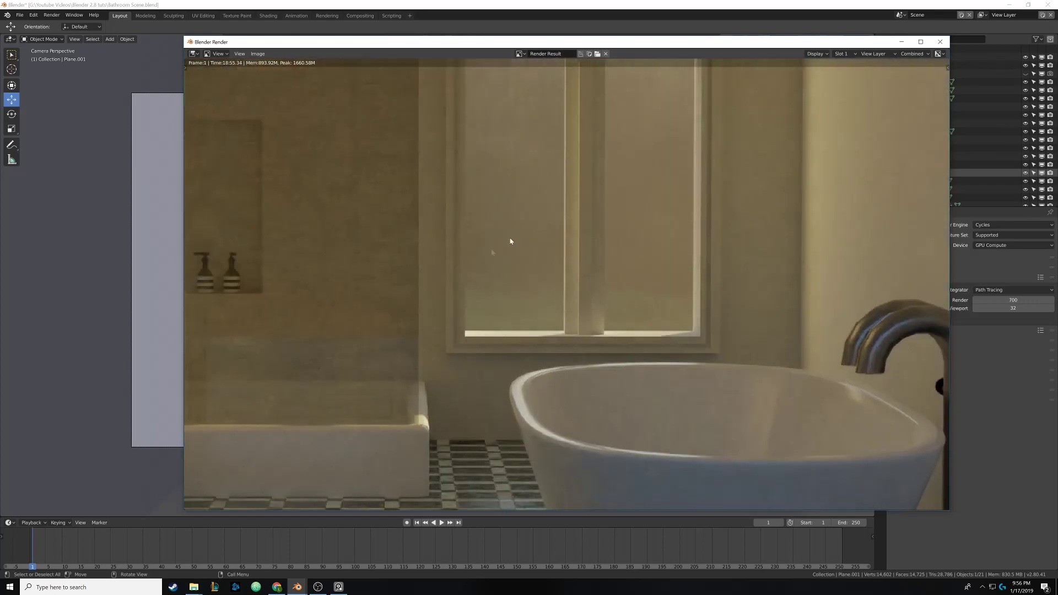
middle_click_drag(510, 241, 516, 299)
scroll(507, 346, "down", 4)
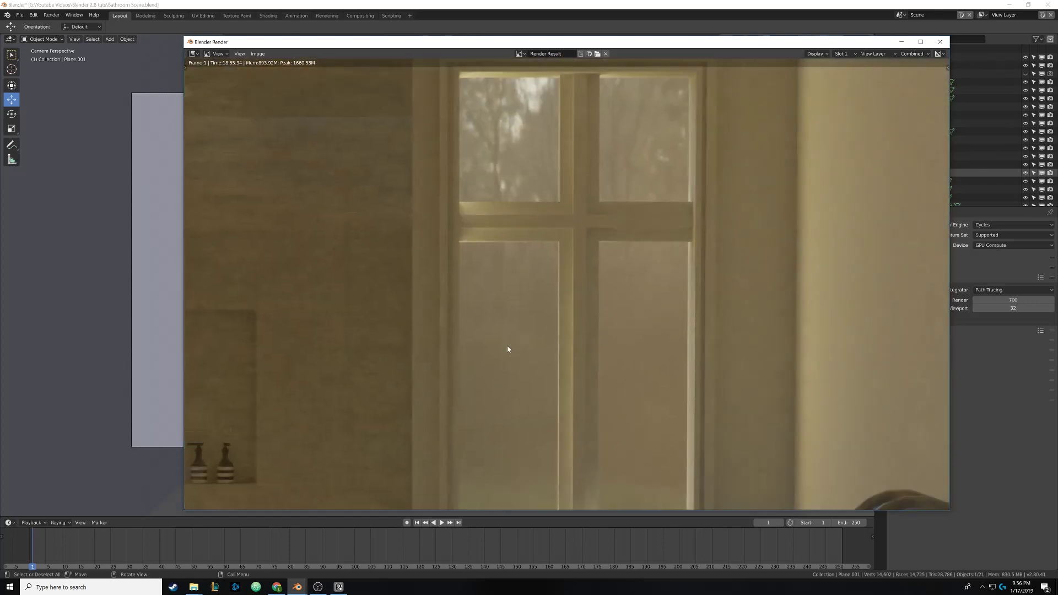
middle_click_drag(337, 287, 581, 365)
scroll(500, 302, "up", 2)
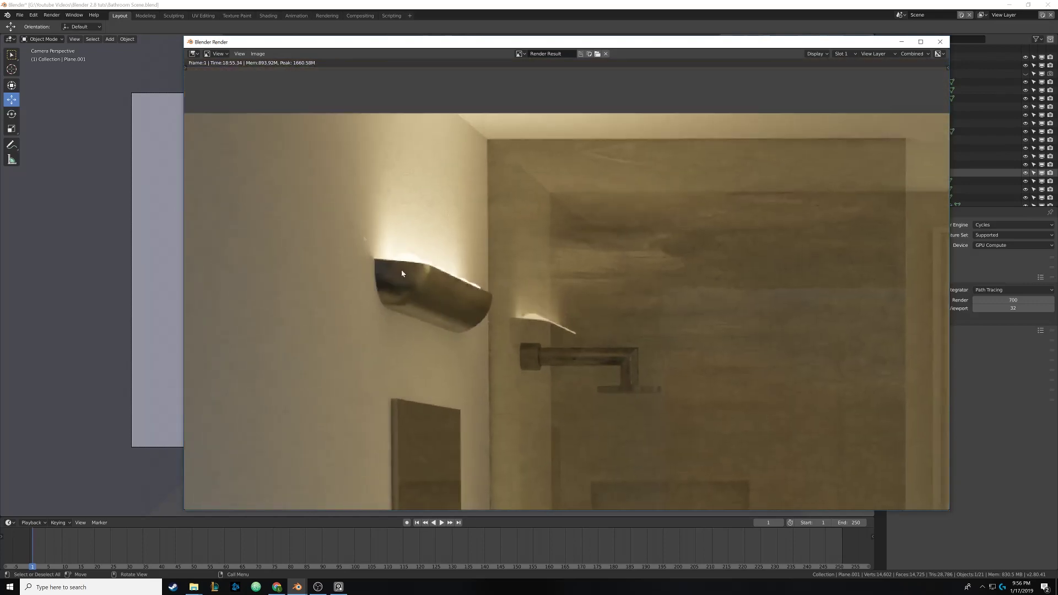
scroll(581, 365, "down", 3)
scroll(581, 365, "down", 4)
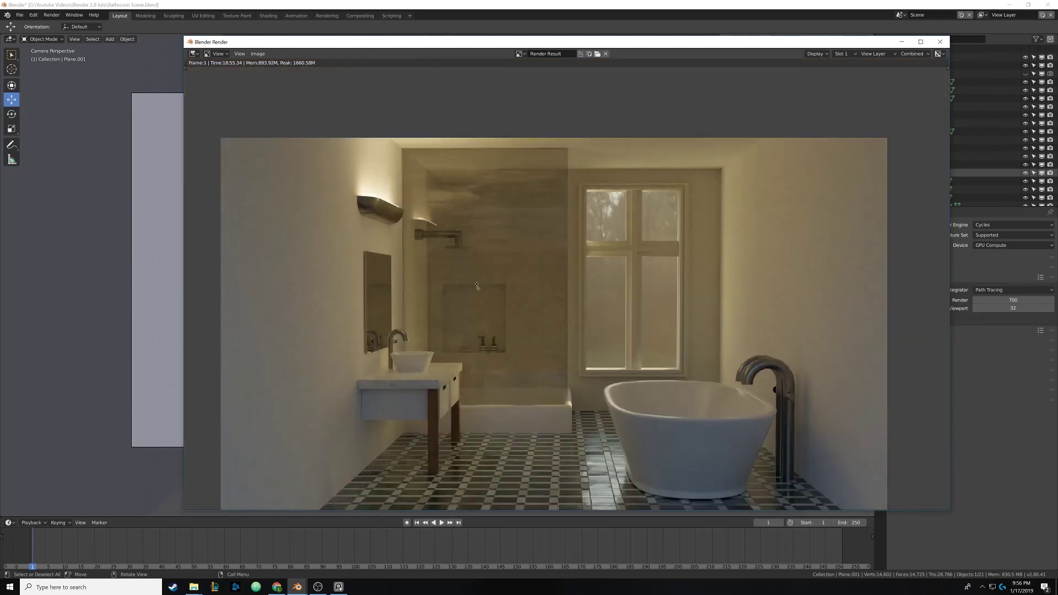
middle_click_drag(477, 276, 501, 236)
scroll(498, 233, "up", 3)
scroll(490, 237, "down", 1)
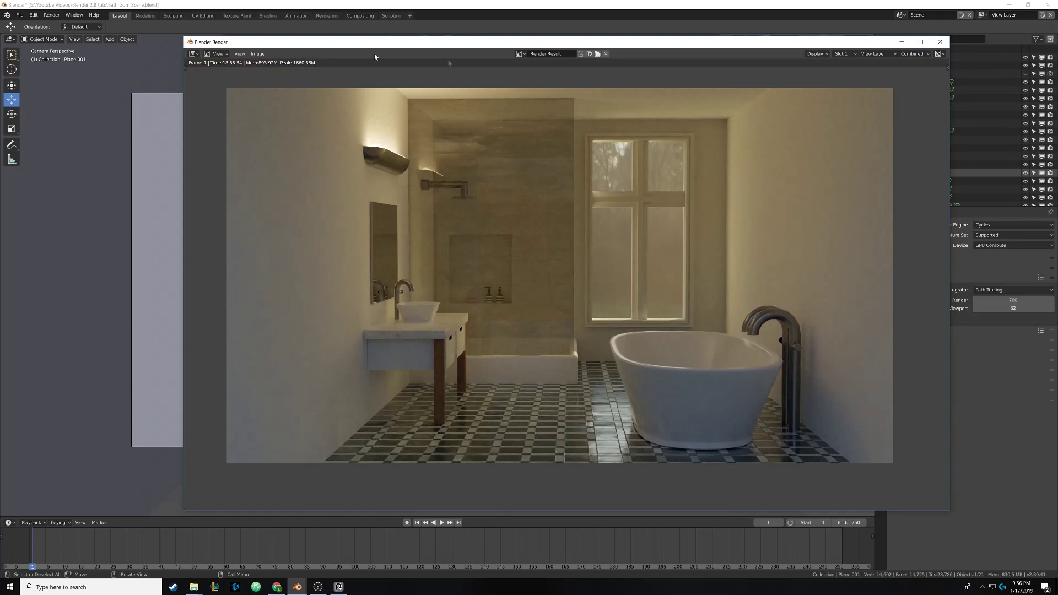
- Shrink and move the render window aside to view the scene, then bring it back
left_click_drag(185, 37, 461, 116)
scroll(704, 289, "down", 1)
scroll(704, 289, "up", 1)
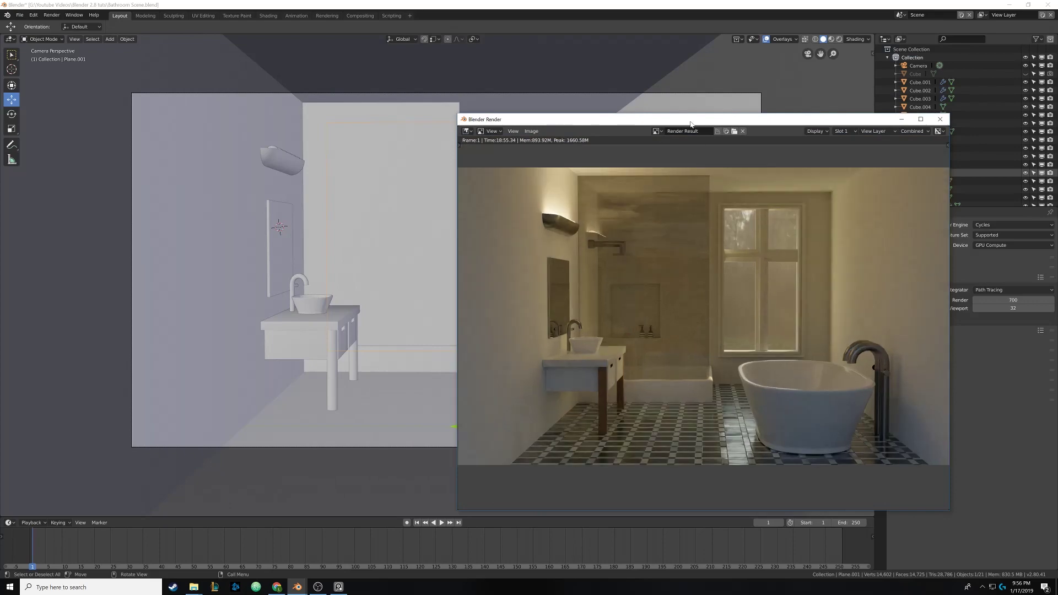
left_click_drag(690, 124, 242, 11)
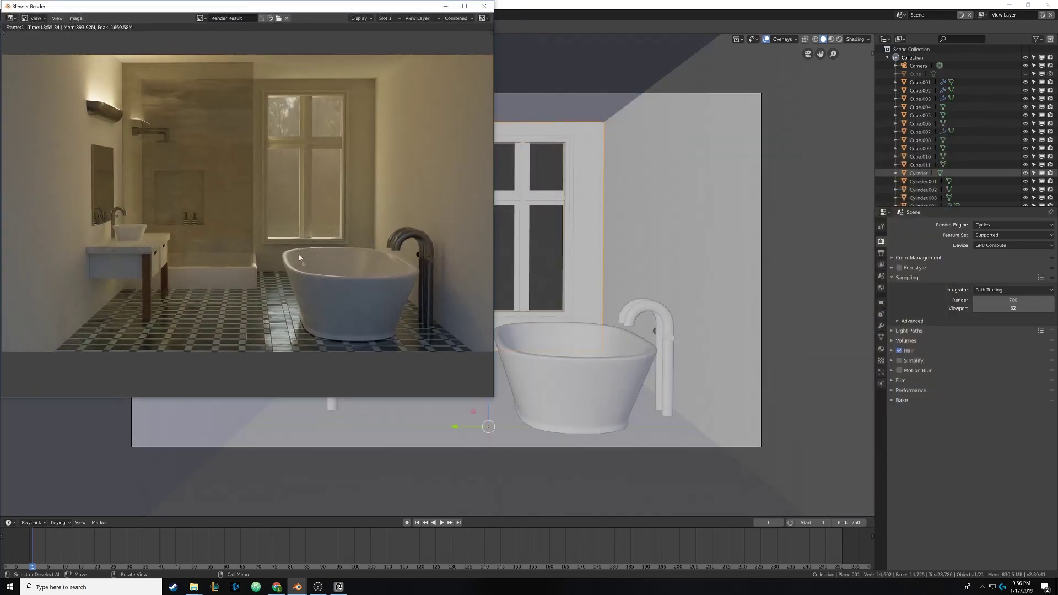
left_click_drag(64, 10, 133, 13)
- Enlarge the render window over most of the screen and recentre the bathroom render
scroll(431, 209, "up", 1)
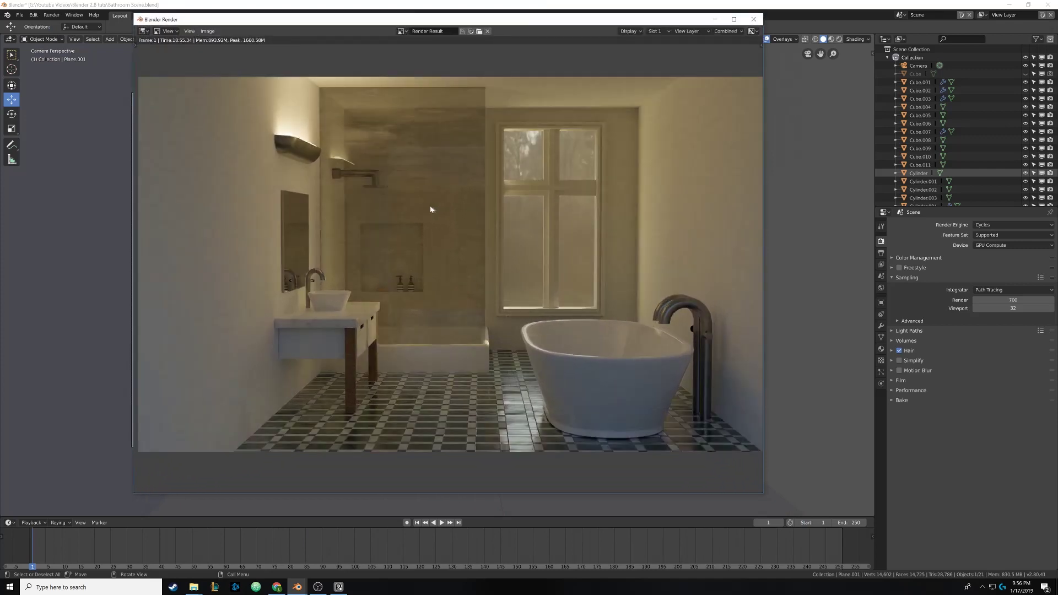
left_click_drag(763, 495, 899, 514)
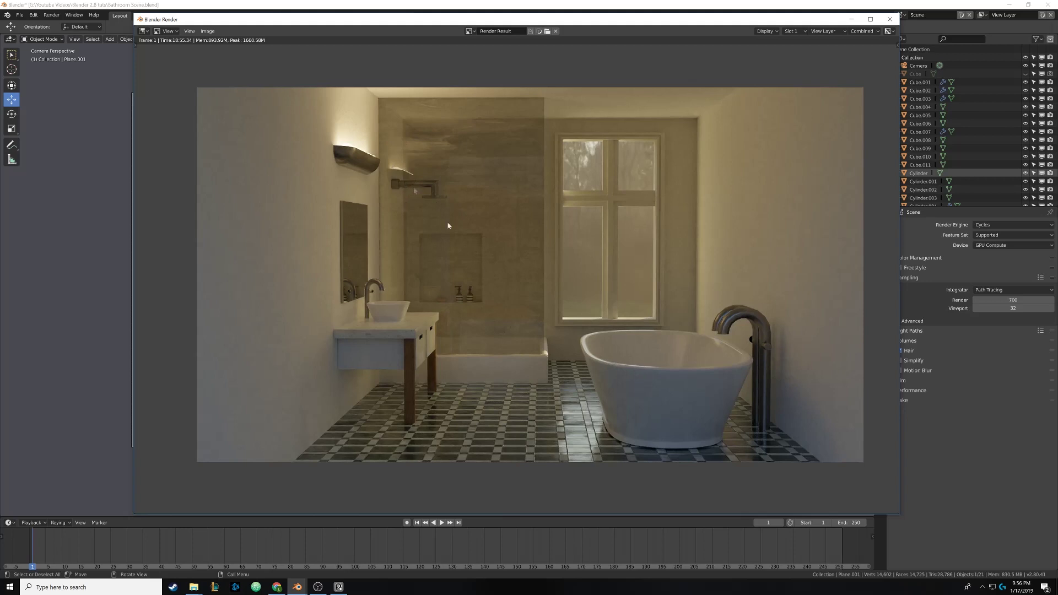
middle_click_drag(612, 332, 596, 334)
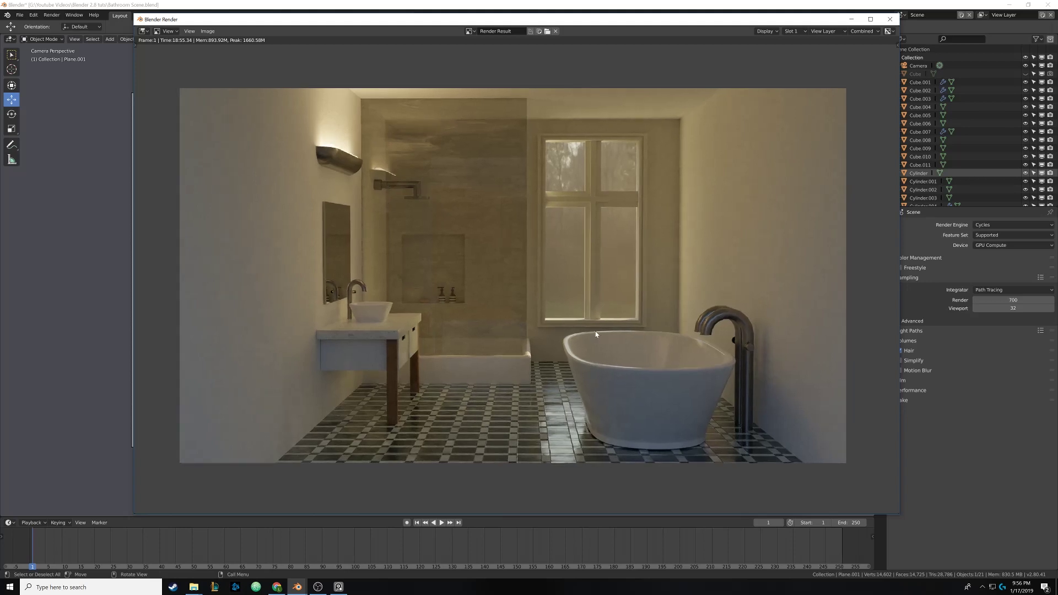